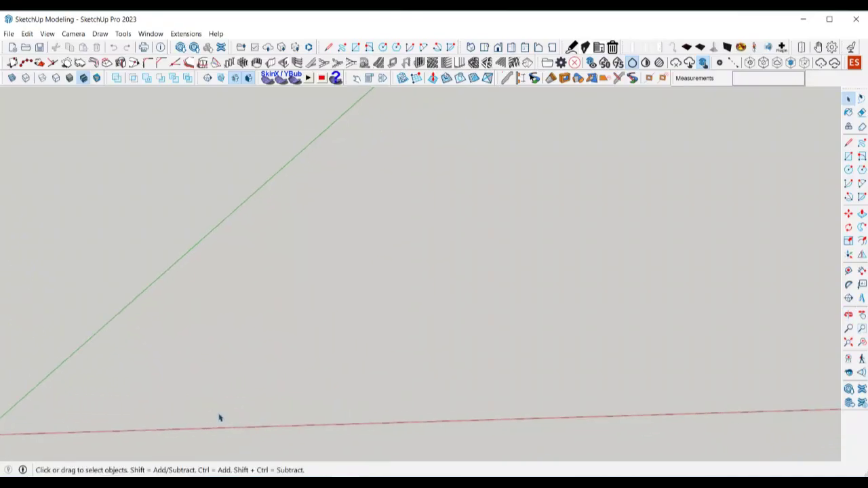
Create two construction guides parallel to the red axis, spaced 300 mm apart.
scroll(212, 423, down, 4)
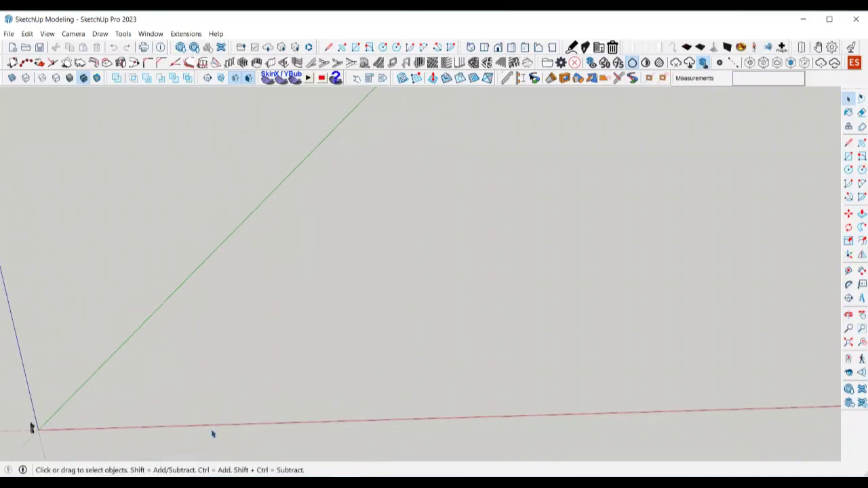
key(t)
click(218, 424)
click(232, 398)
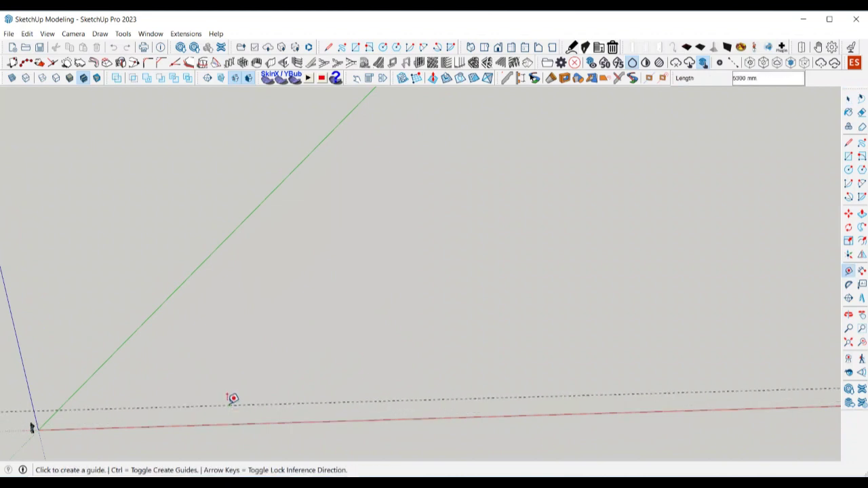
click(235, 404)
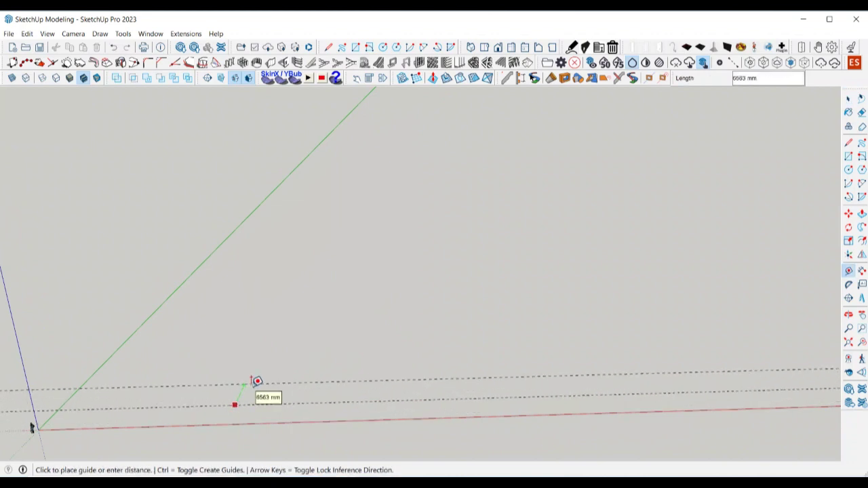
text(4)
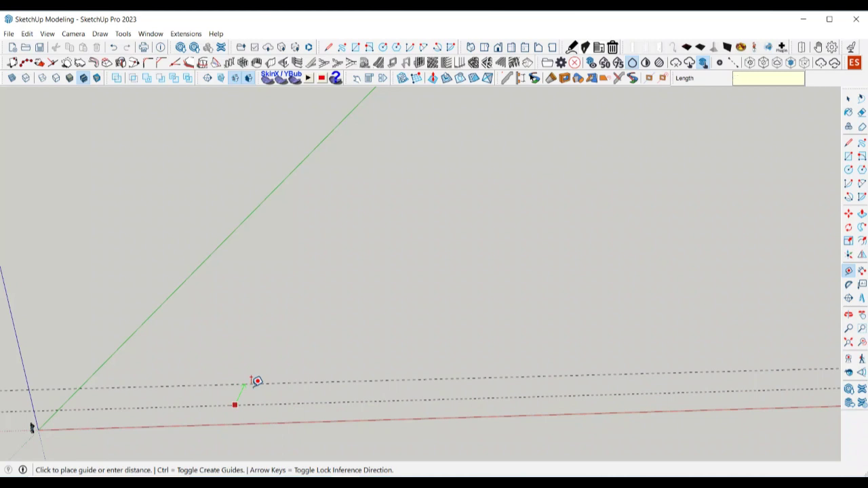
text(300)
key(Return)
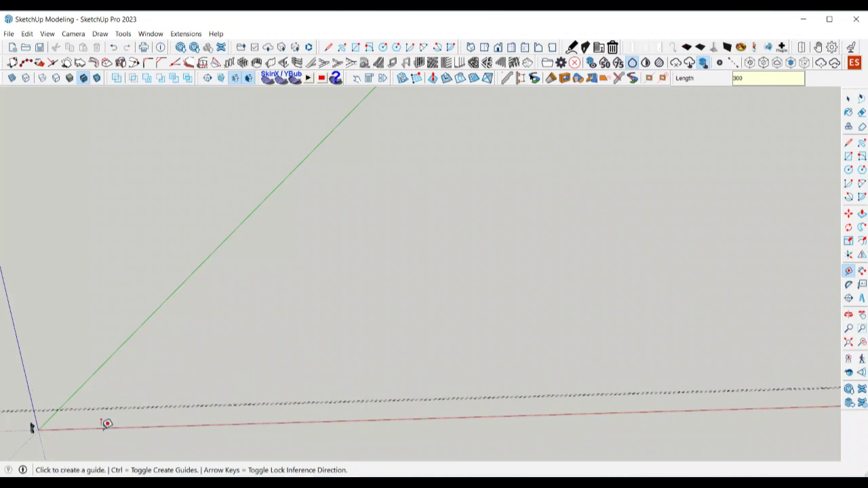
Add two guides parallel to the green axis, the first about 1200 mm from it and the second 4000 mm beyond the first.
scroll(41, 407, up, 5)
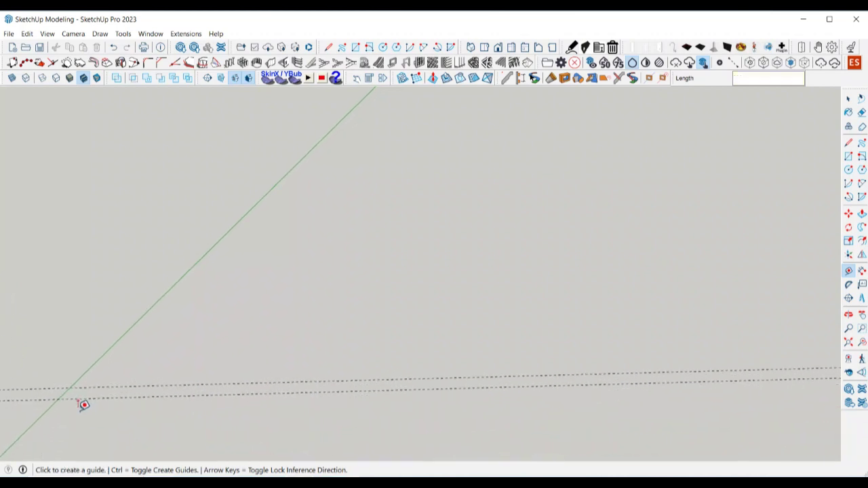
scroll(77, 375, up, 1)
click(59, 386)
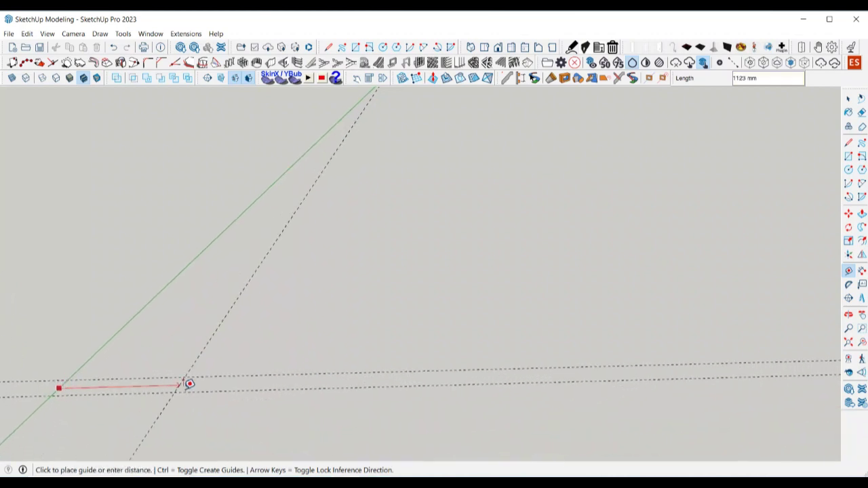
click(186, 387)
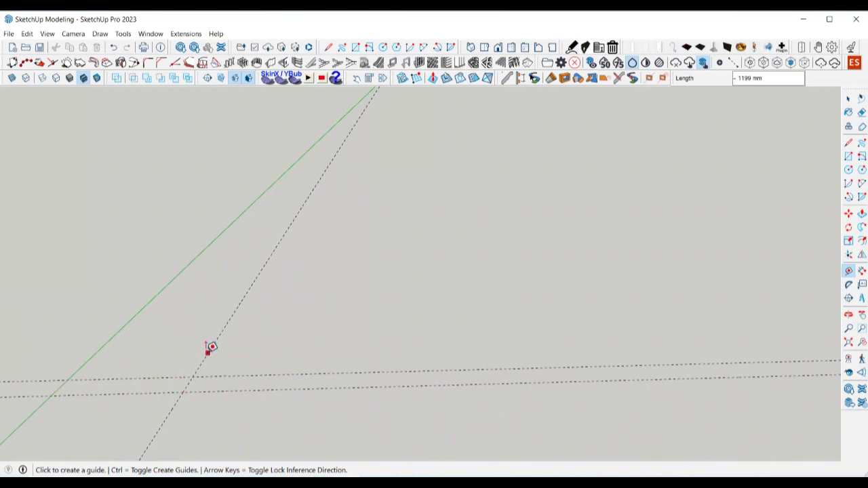
click(209, 351)
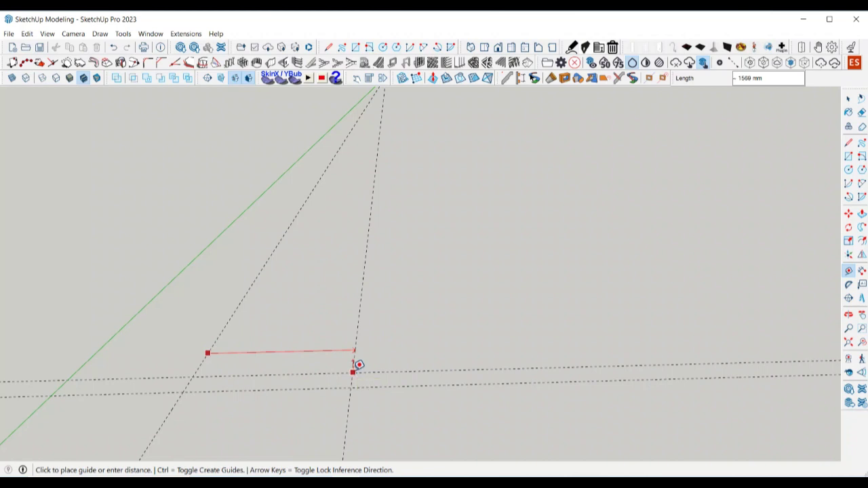
text(3)
key(Return)
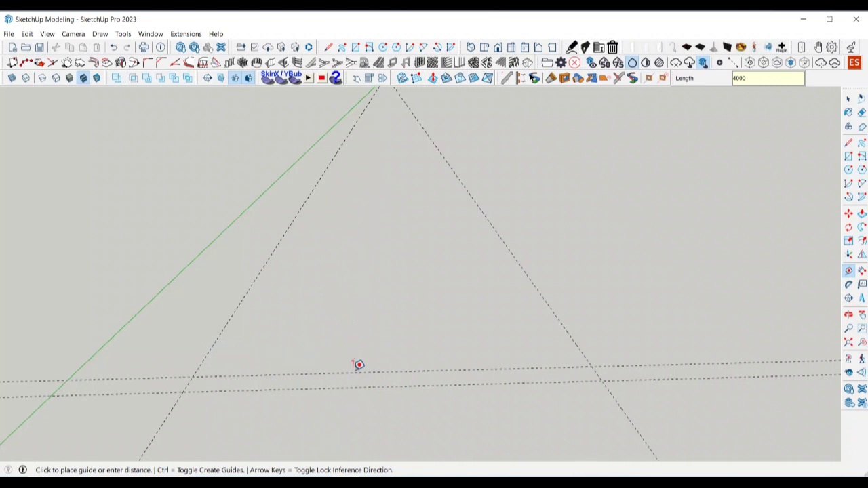
Draw a 4000 by 300 mm rectangle between the four guide intersections.
key(space)
middle_drag(353, 374, 417, 327)
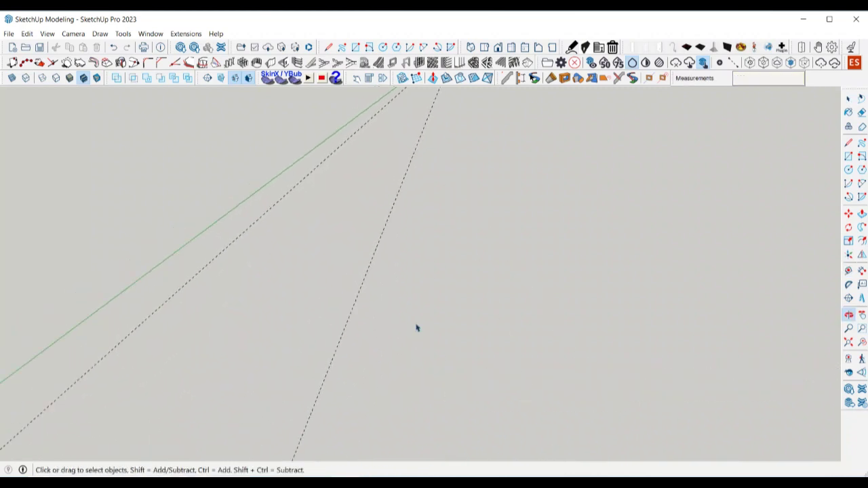
scroll(358, 403, down, 2)
scroll(213, 420, down, 2)
scroll(226, 407, down, 1)
key(r)
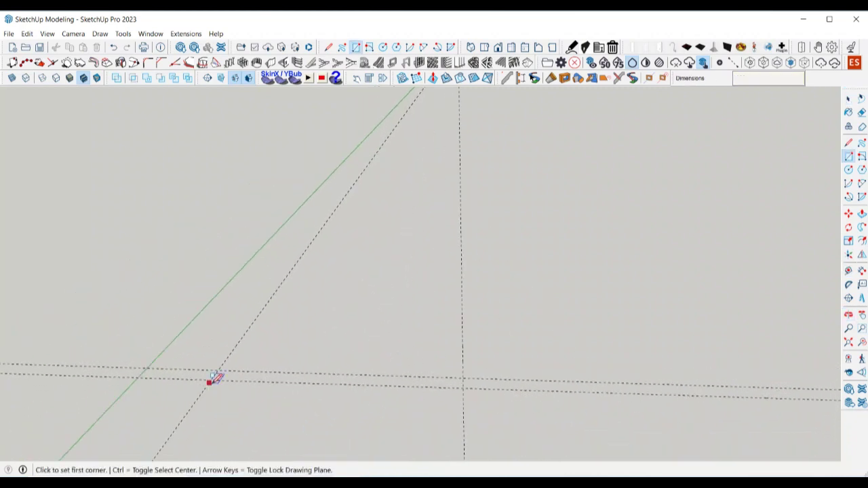
click(210, 381)
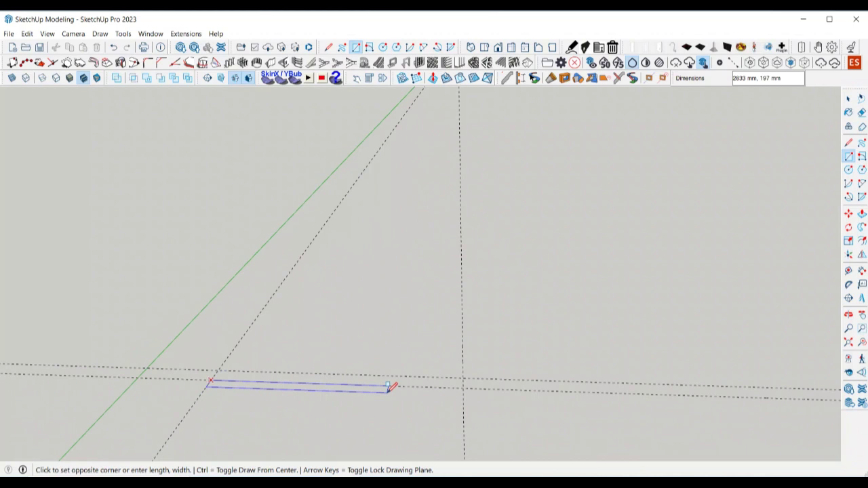
click(466, 376)
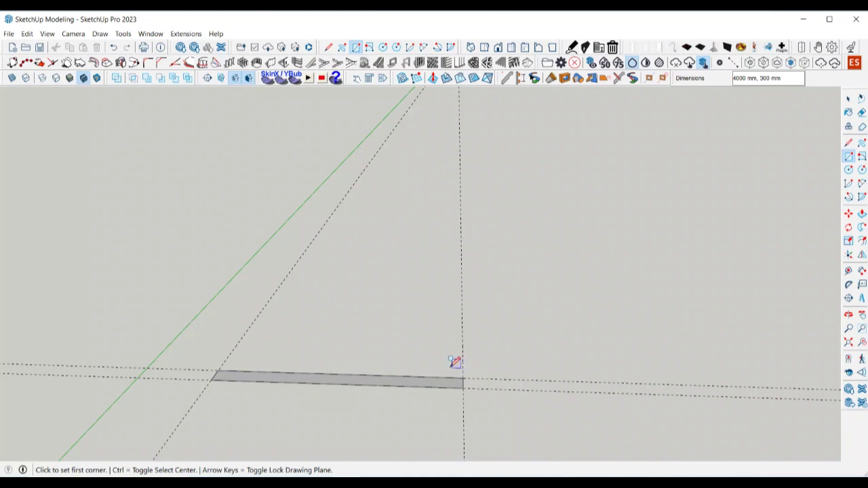
Make the rectangle, including its edges, into a group.
key(space)
click(382, 384)
right_click(382, 383)
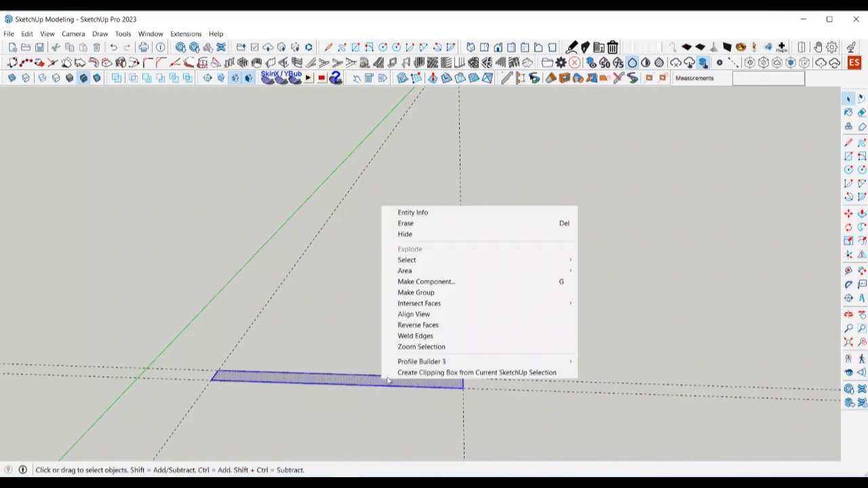
click(440, 293)
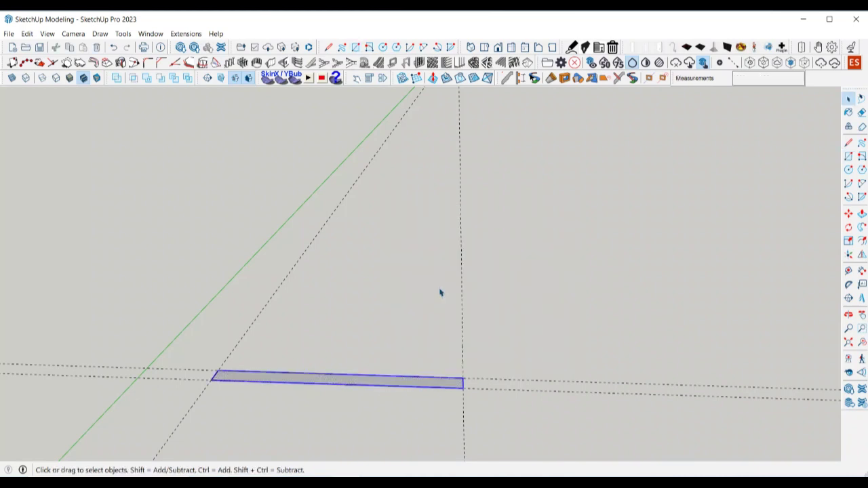
Extrude the grouped rectangle upward 300 mm to form a base beam.
double_click(433, 386)
key(p)
click(432, 385)
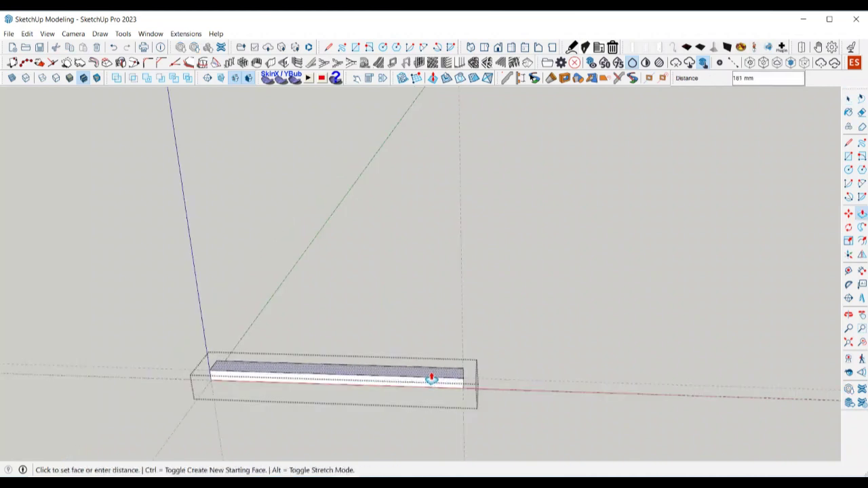
click(431, 378)
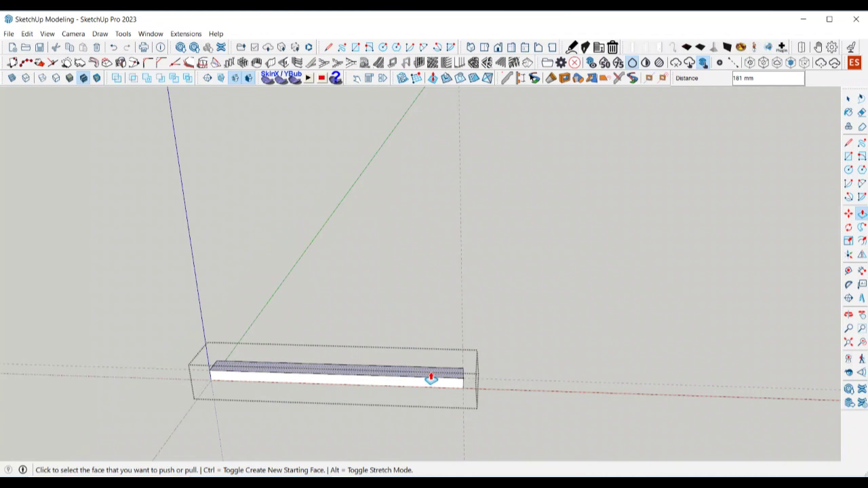
click(432, 378)
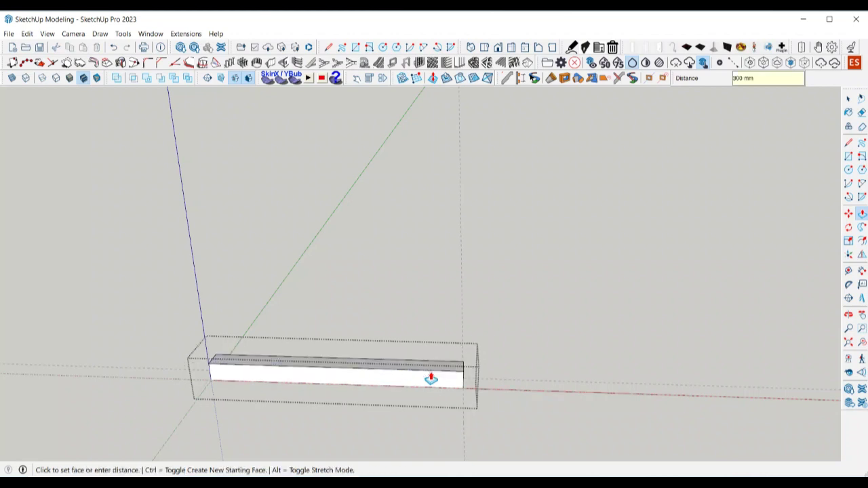
key(space)
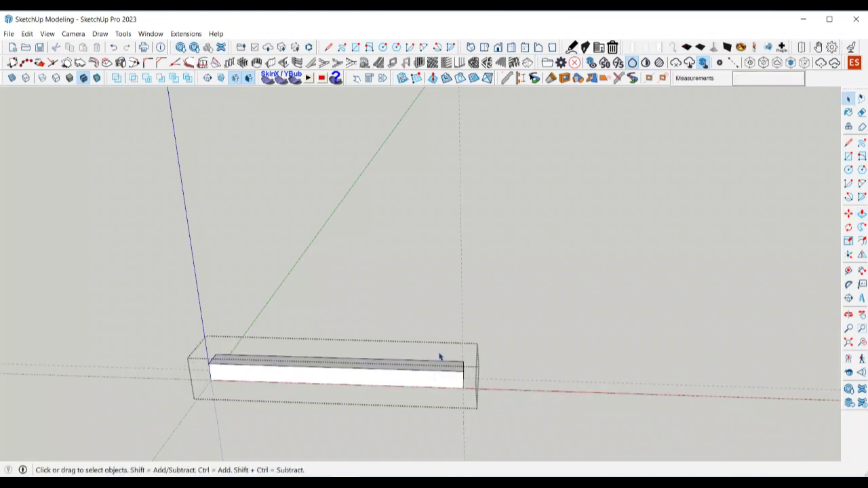
Leave the beam group and erase all construction guides around it.
click(572, 327)
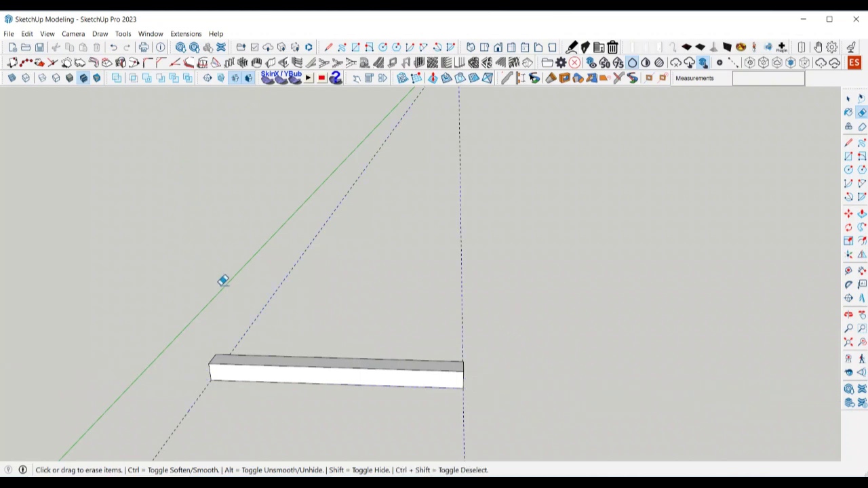
middle_drag(306, 346, 273, 362)
scroll(244, 348, up, 2)
scroll(274, 362, down, 2)
scroll(219, 370, up, 2)
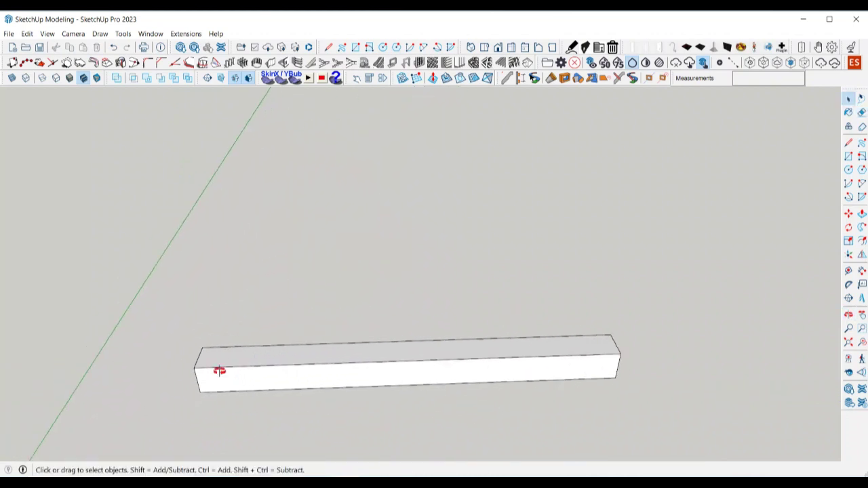
middle_drag(219, 370, 344, 308)
scroll(335, 373, down, 2)
middle_drag(335, 373, 326, 294)
scroll(262, 312, up, 4)
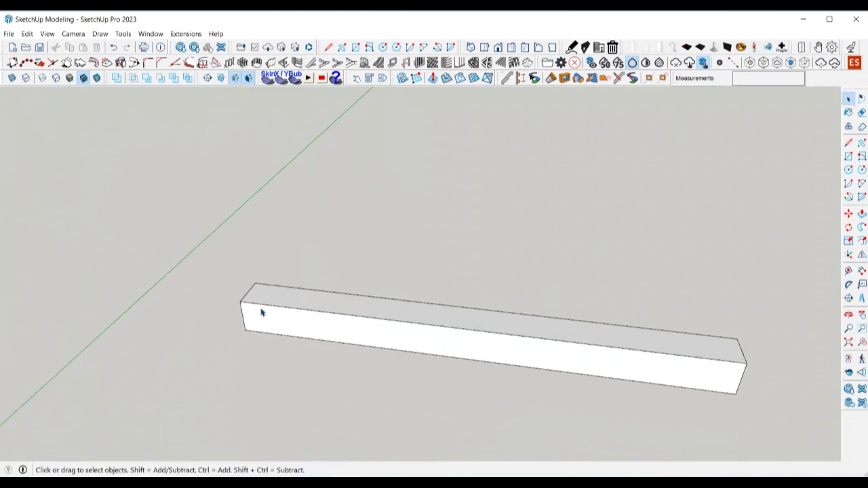
Place a guide across the beam's top face, 300 mm in from the end nearest the green axis.
key(r)
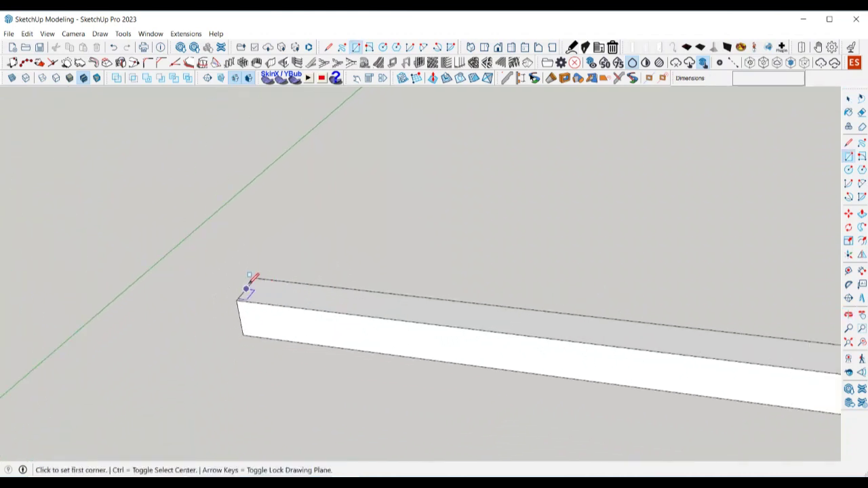
key(space)
key(t)
click(247, 288)
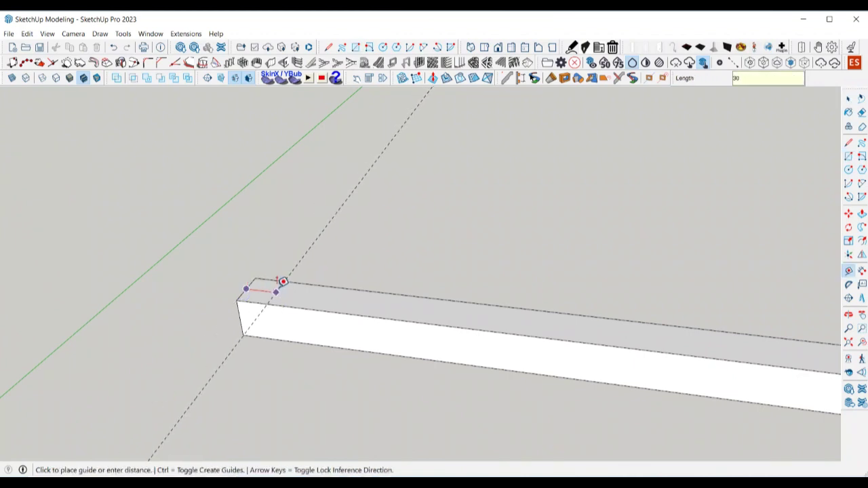
key(Return)
key(space)
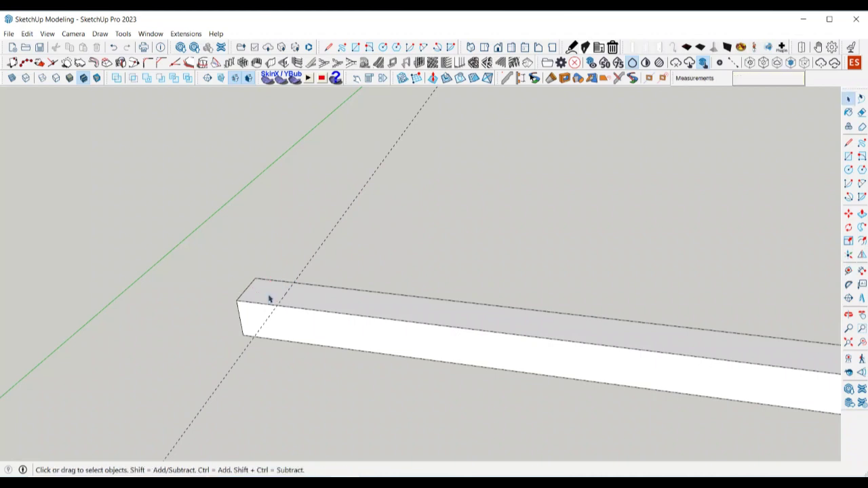
Draw a rectangle on the beam's top from its end corner to the guide and make it a group.
key(r)
click(236, 300)
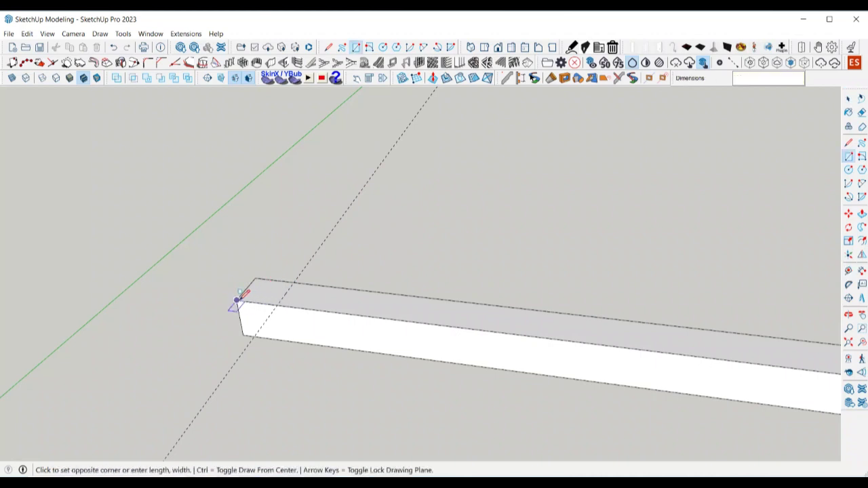
click(293, 282)
key(space)
click(265, 297)
right_click(265, 296)
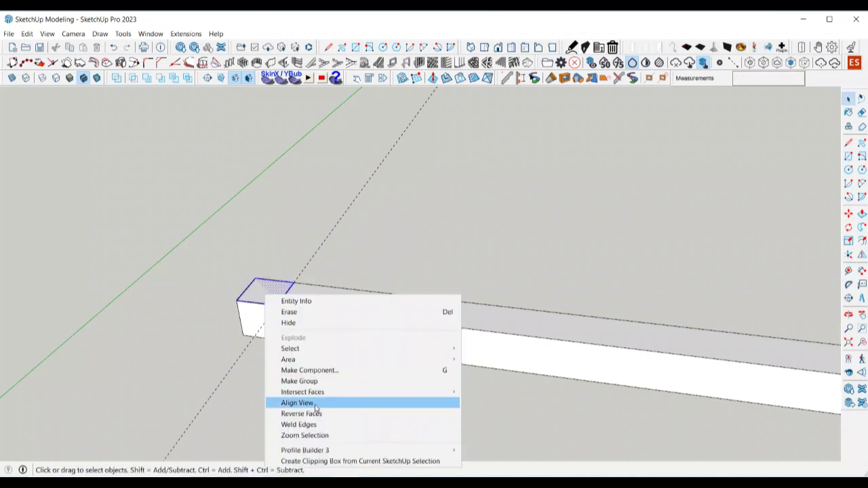
click(299, 380)
Extrude the grouped rectangle on the beam end upward 2500 mm to form a post.
middle_drag(264, 310, 264, 301)
key(p)
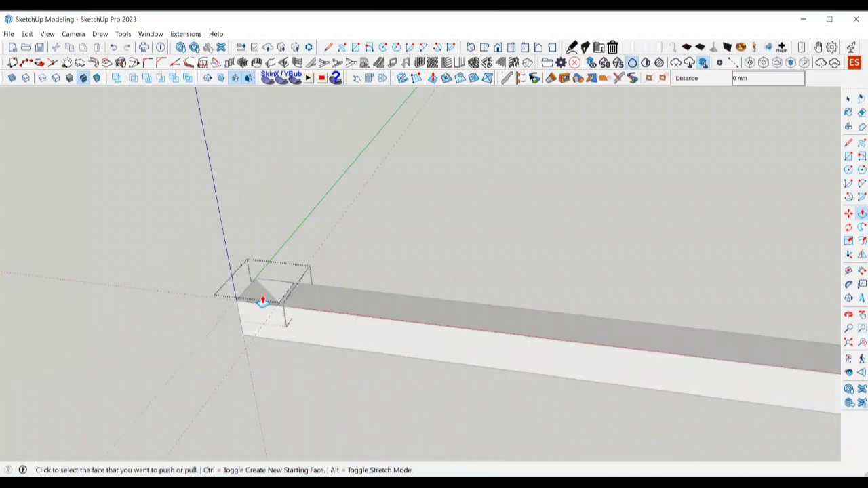
click(264, 300)
click(263, 278)
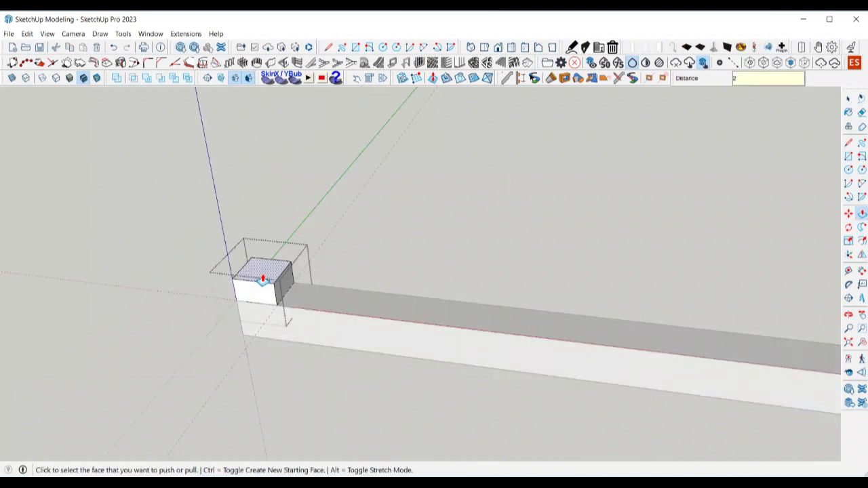
text(2500)
key(Return)
key(space)
Leave the post group and erase the remaining guide at its base.
scroll(262, 304, down, 6)
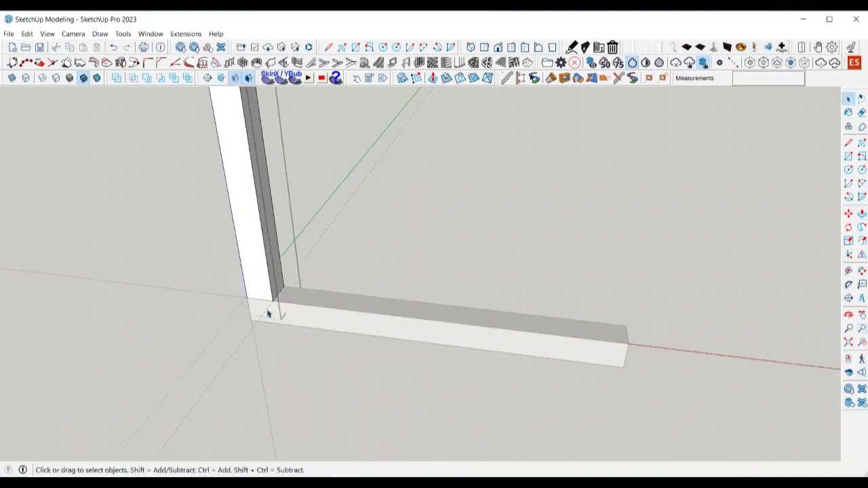
middle_drag(300, 382, 266, 389)
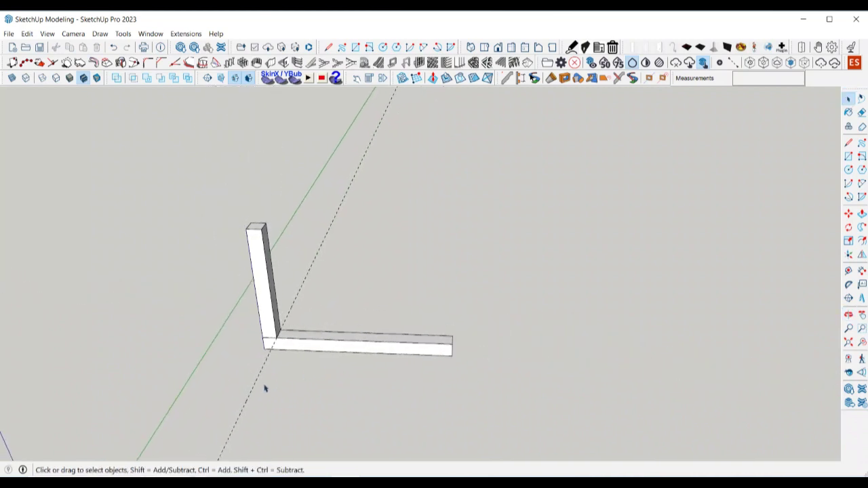
key(e)
click(246, 394)
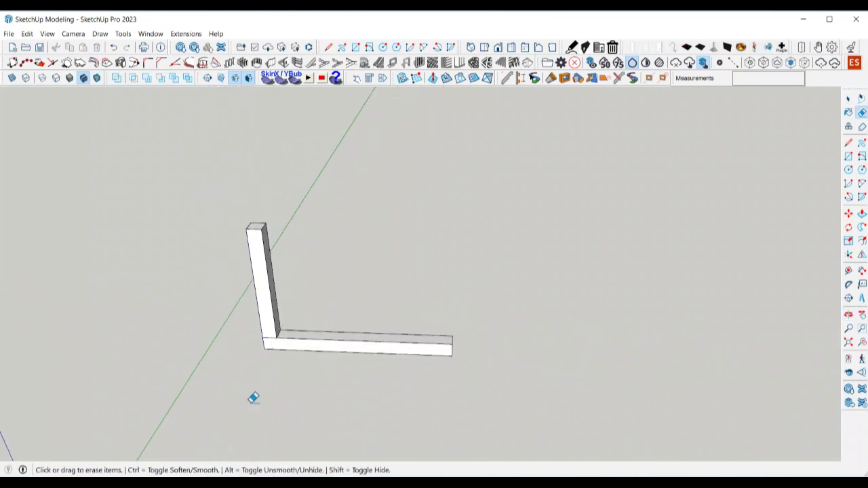
Copy the post to the opposite end of the beam, aligning its bottom outer corner with the beam's top corner.
key(space)
click(266, 333)
key(m)
key(ctrl)
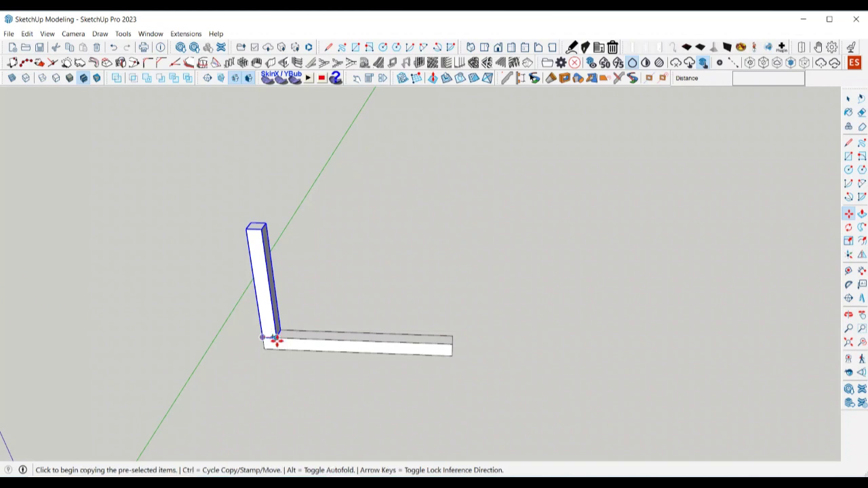
click(277, 340)
click(452, 345)
key(space)
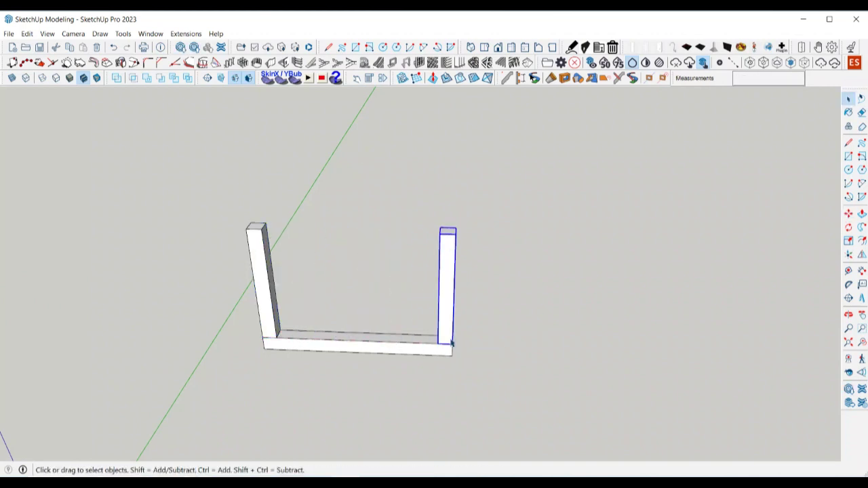
Place a guide on the beam's top, parallel to the first post's inner base edge and offset 100 mm inward.
click(475, 360)
middle_drag(475, 360, 197, 411)
scroll(291, 335, up, 5)
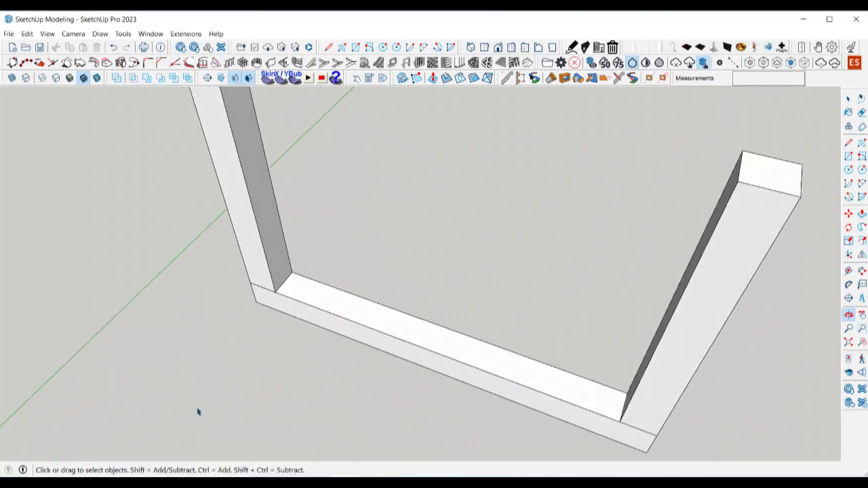
scroll(297, 310, up, 3)
scroll(296, 310, up, 1)
key(t)
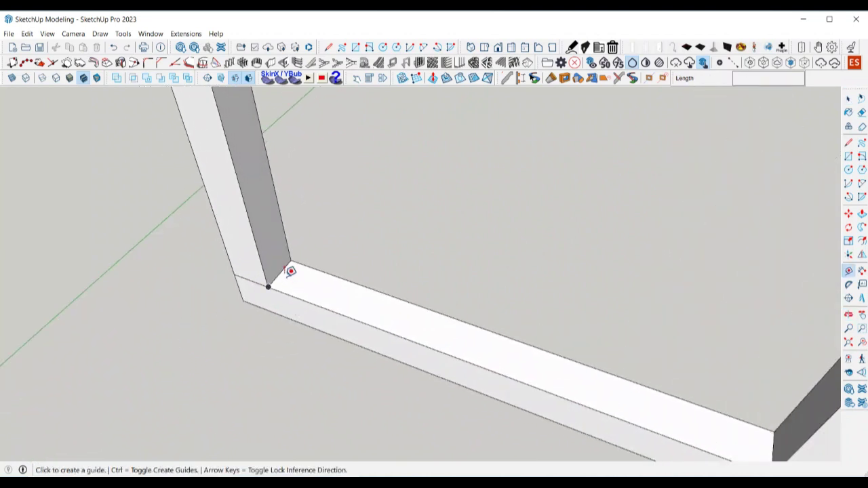
click(281, 272)
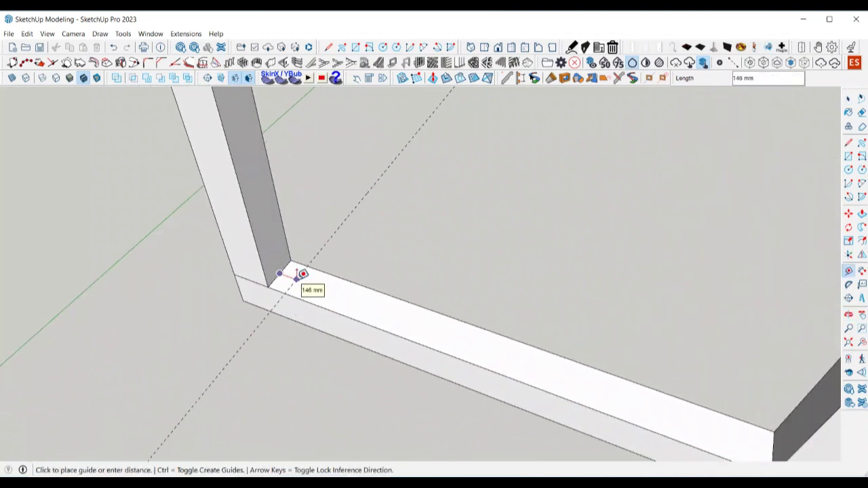
text(100)
key(Return)
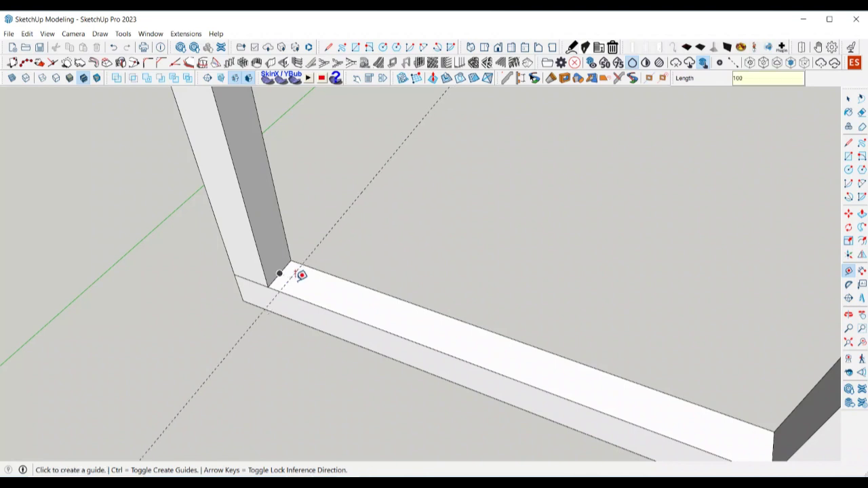
Place a second parallel guide on the beam, offset 100 mm from the first guide, away from the post.
scroll(301, 274, up, 1)
click(306, 262)
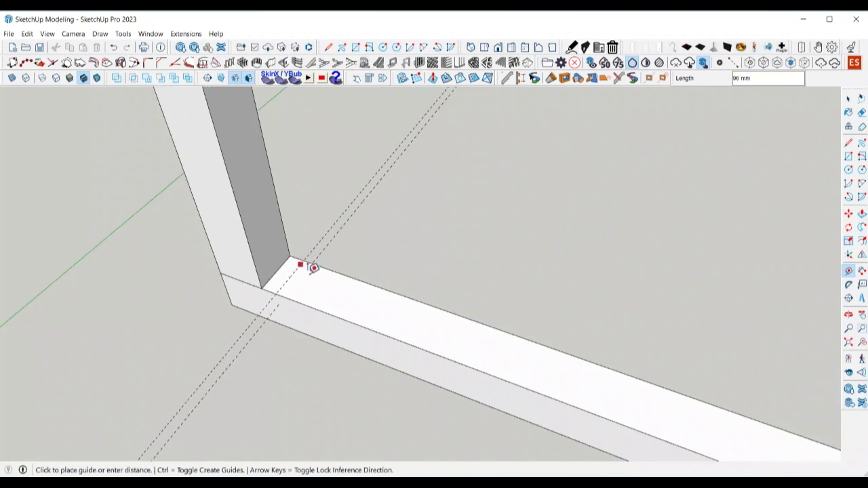
text(100)
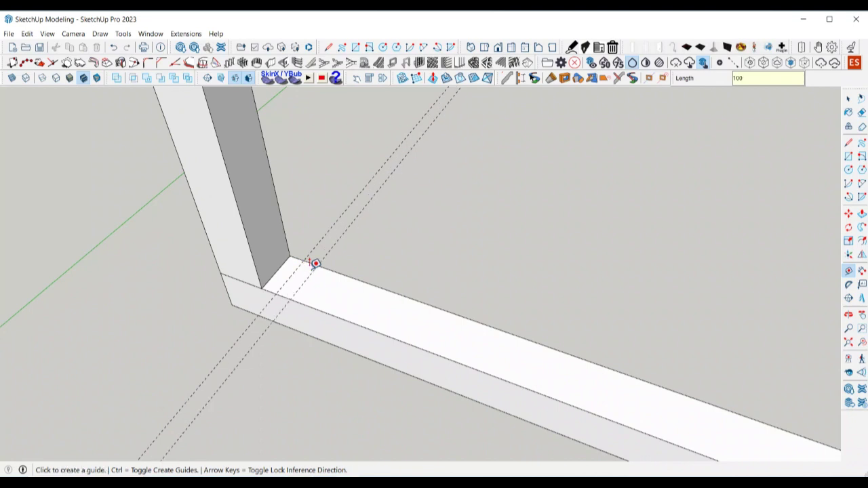
key(space)
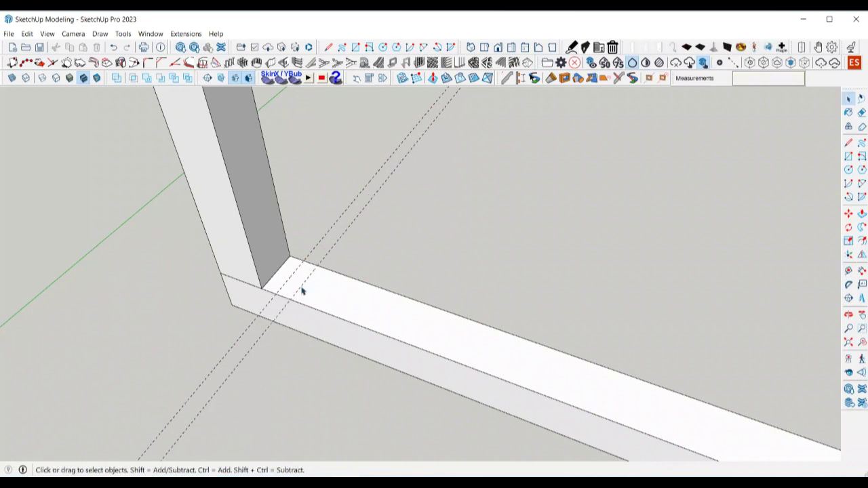
Draw a rectangle across the full beam width between the two guides and make it a group.
key(r)
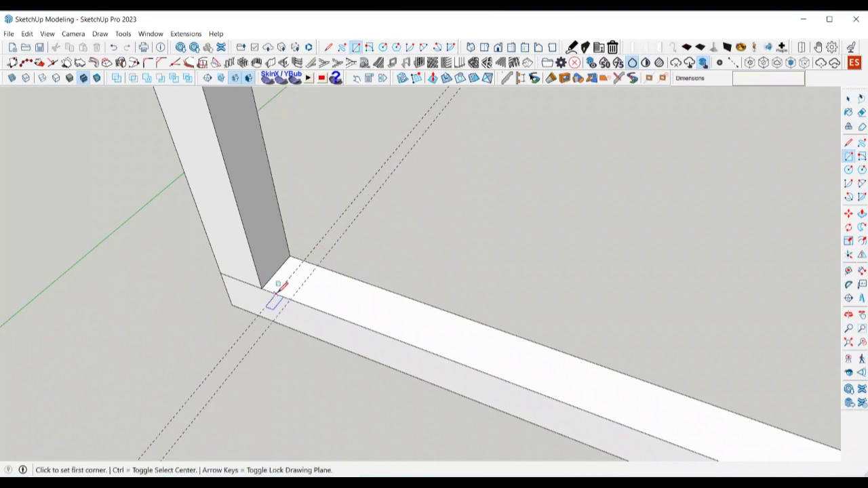
click(277, 293)
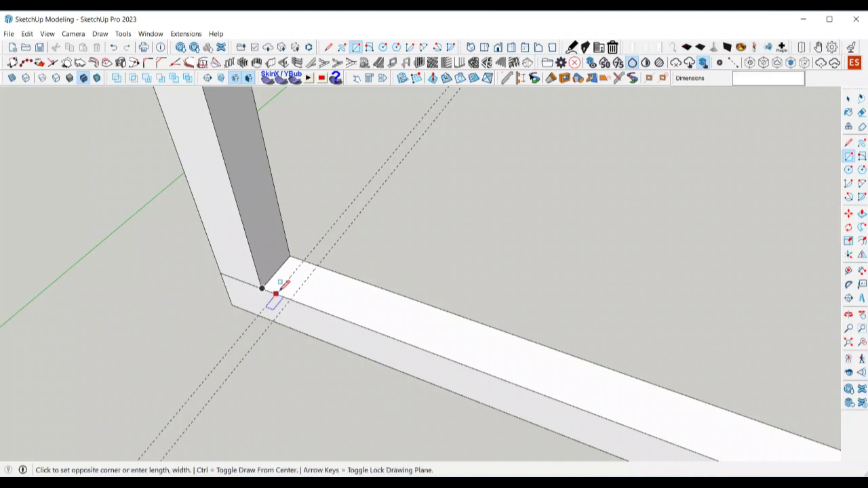
click(318, 266)
key(space)
double_click(304, 273)
right_click(304, 272)
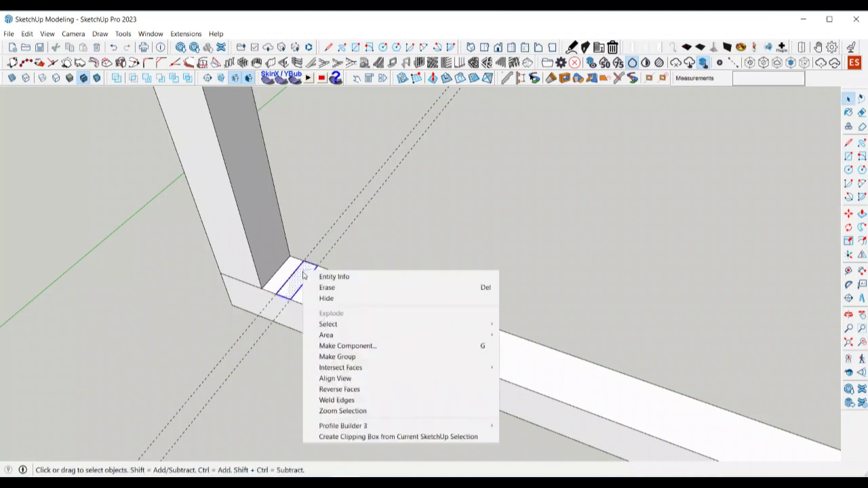
click(327, 352)
Erase both guides crossing the beam beside the post.
key(e)
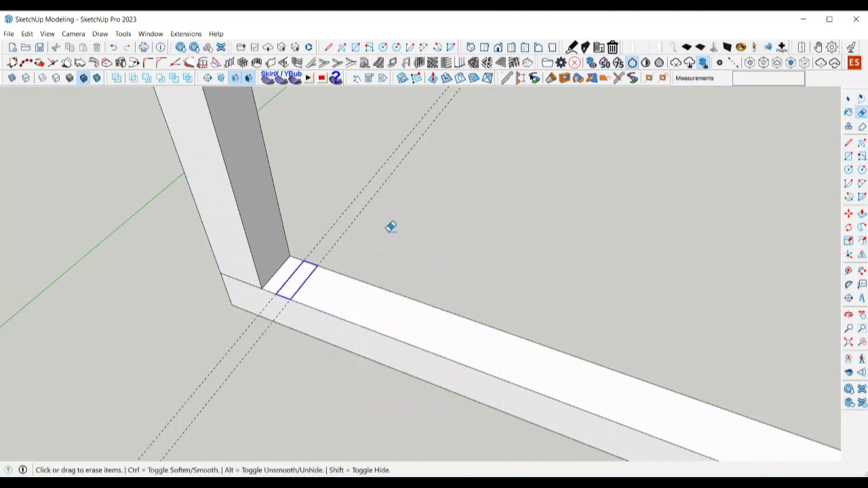
drag(391, 226, 323, 230)
key(space)
Extrude the grouped rectangle upward 2400 mm to form a vertical slat, and leave the group.
double_click(302, 284)
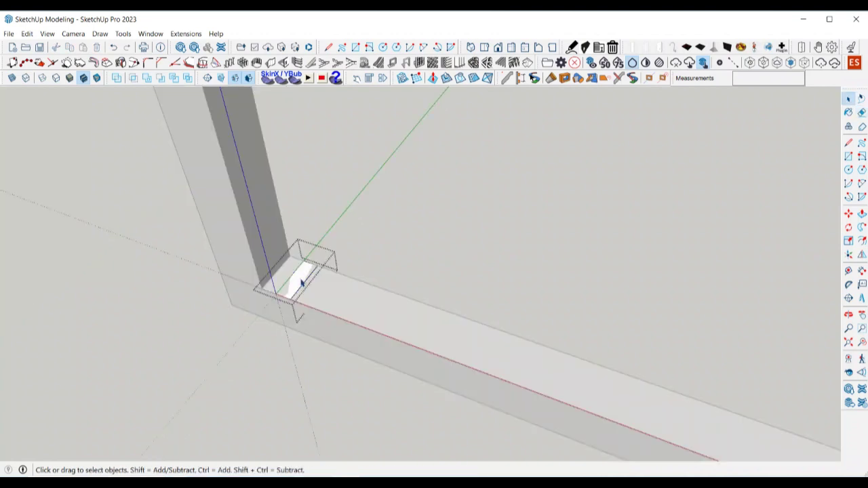
key(p)
click(303, 283)
click(302, 252)
text(2400)
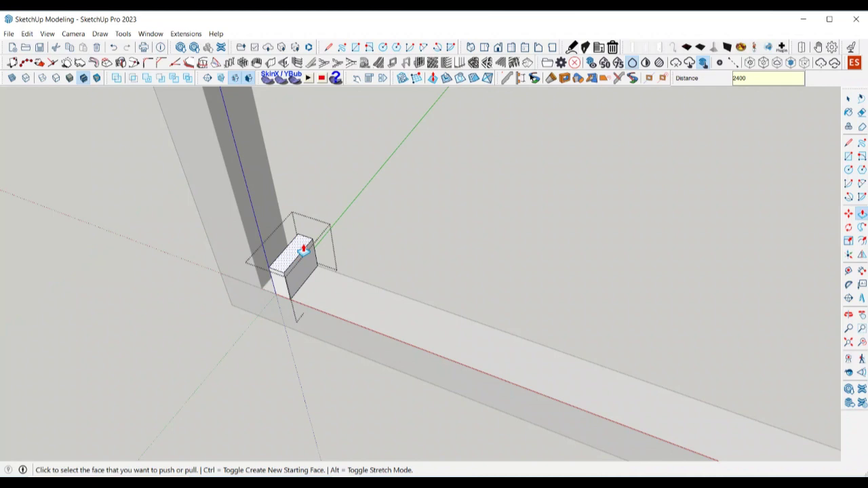
key(Return)
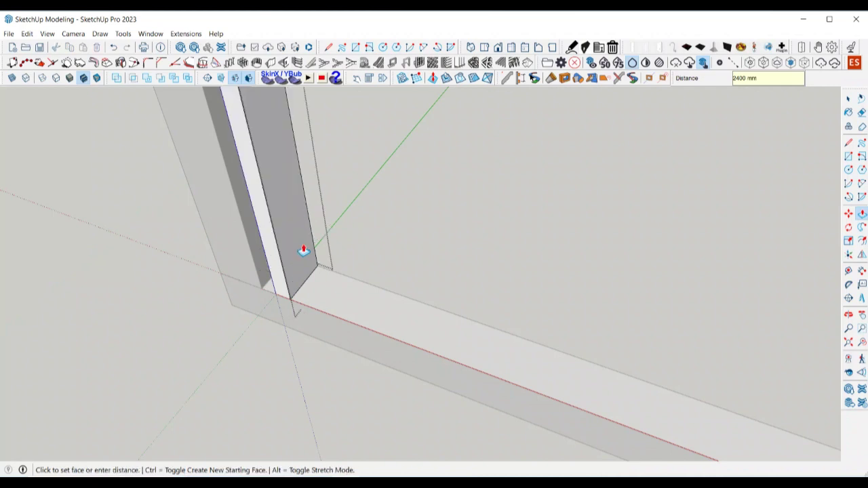
scroll(322, 326, down, 5)
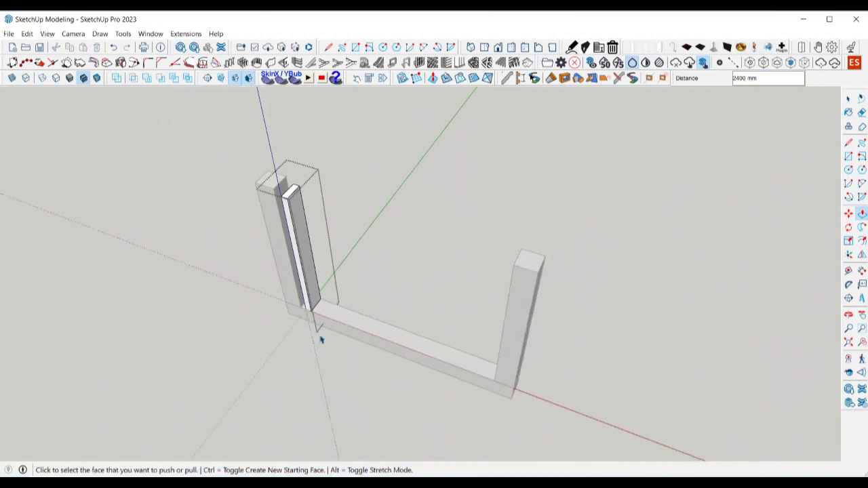
key(space)
click(392, 272)
Rotate the slat in plan about its front base corner nearest the post so it stands diagonally on the beam.
middle_drag(392, 272, 443, 291)
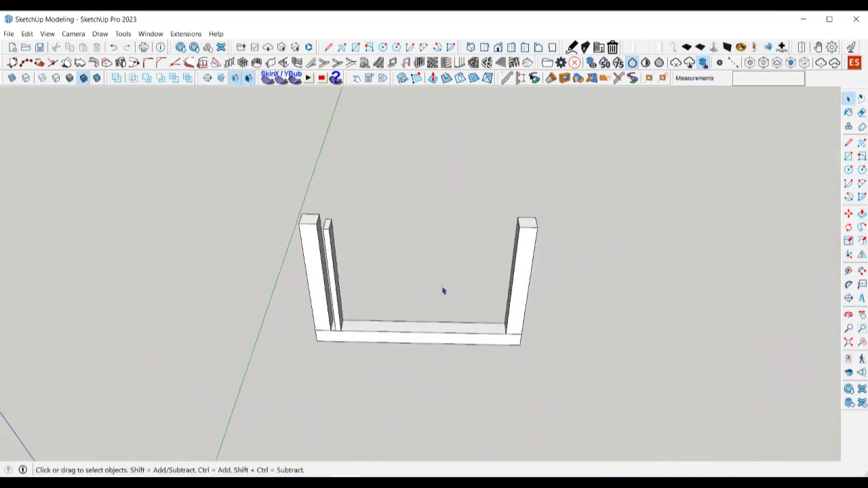
scroll(339, 333, up, 8)
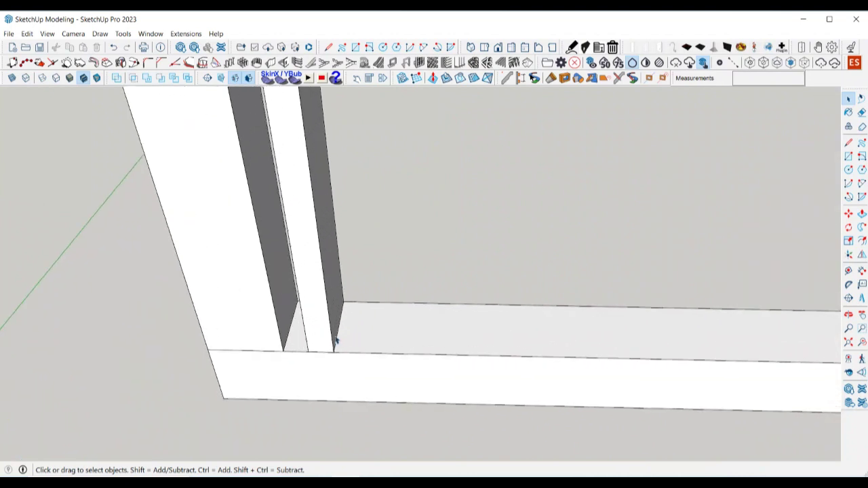
scroll(336, 340, up, 2)
click(329, 341)
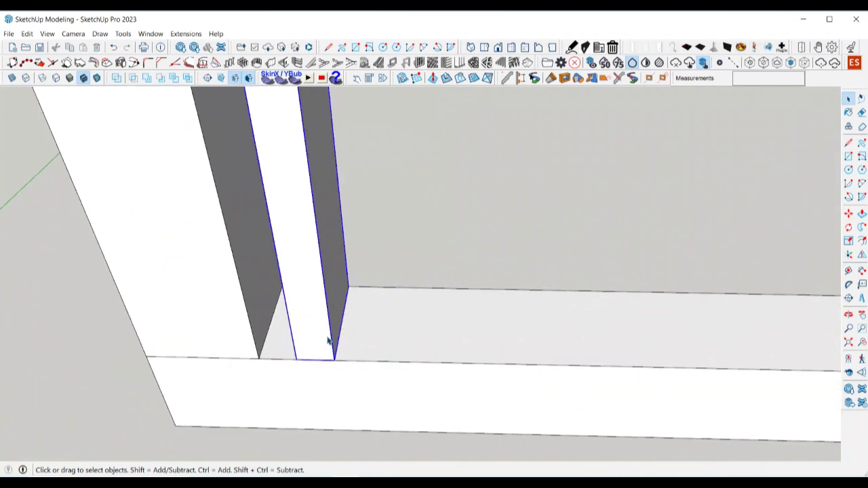
click(849, 228)
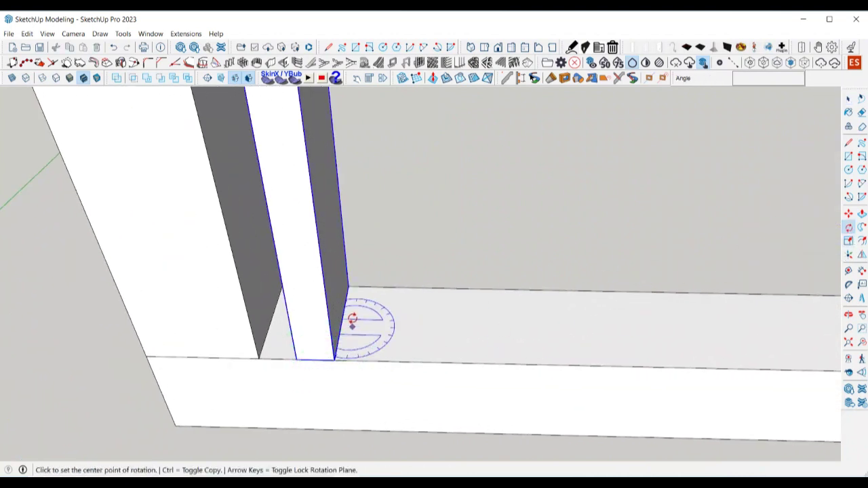
click(298, 359)
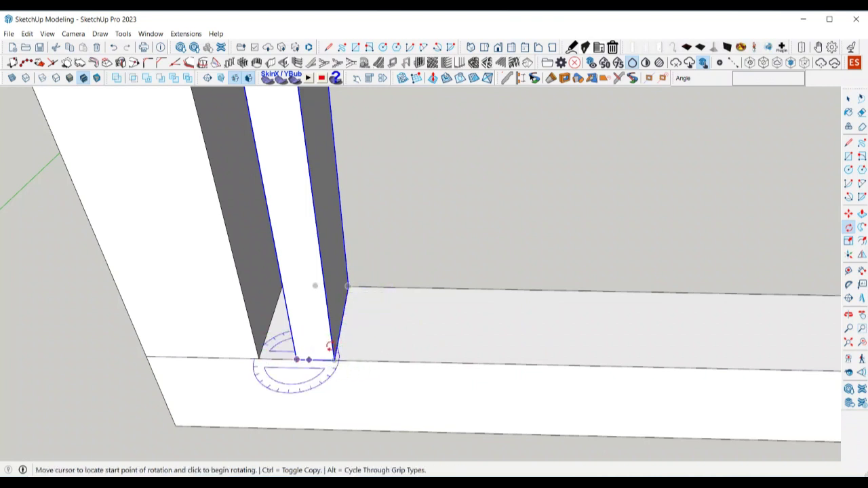
click(350, 285)
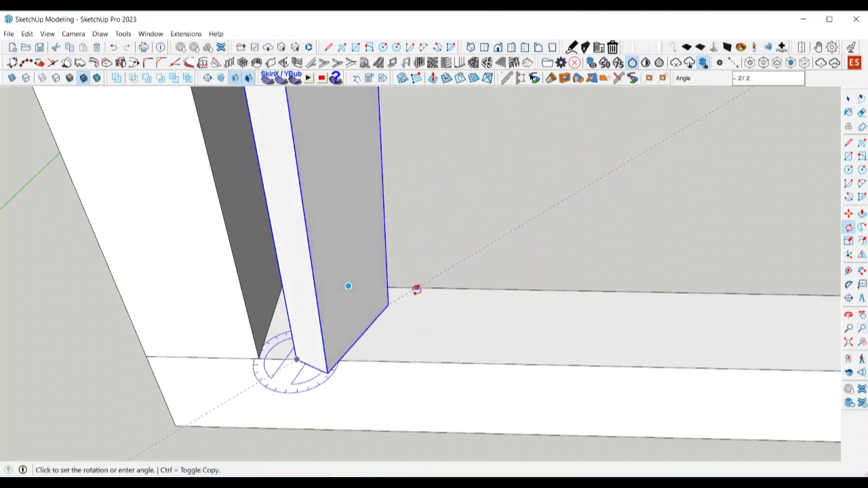
key(Return)
key(space)
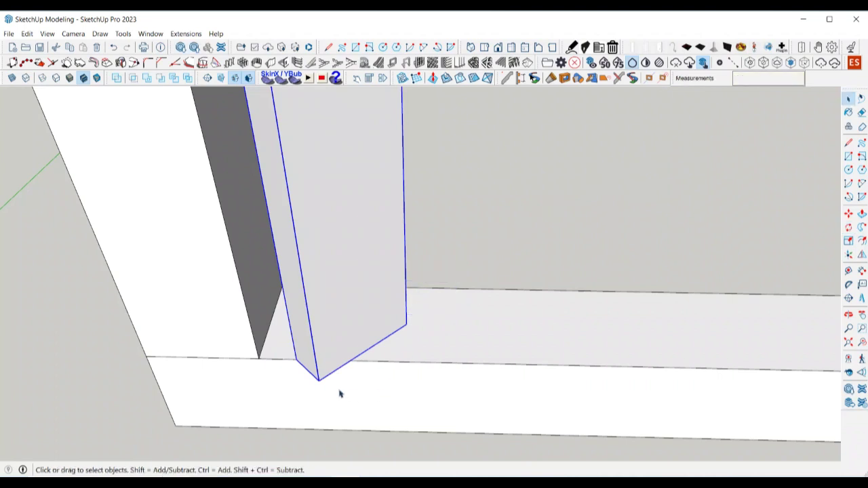
Move the rotated slat back by its foremost base corner onto the beam's front top edge.
key(m)
click(321, 381)
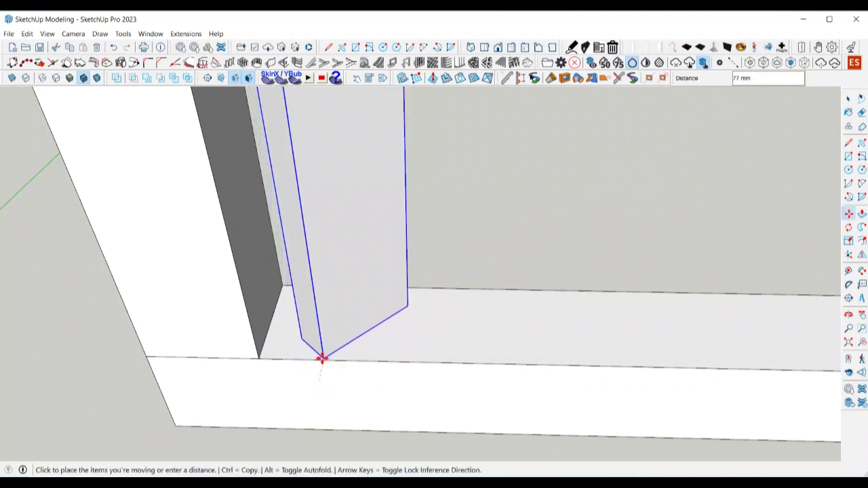
click(324, 357)
key(space)
Rotate the slat about its front base corner until the diagonally opposite base corner lies on the beam's rear top edge.
middle_drag(324, 357, 144, 412)
scroll(407, 299, up, 2)
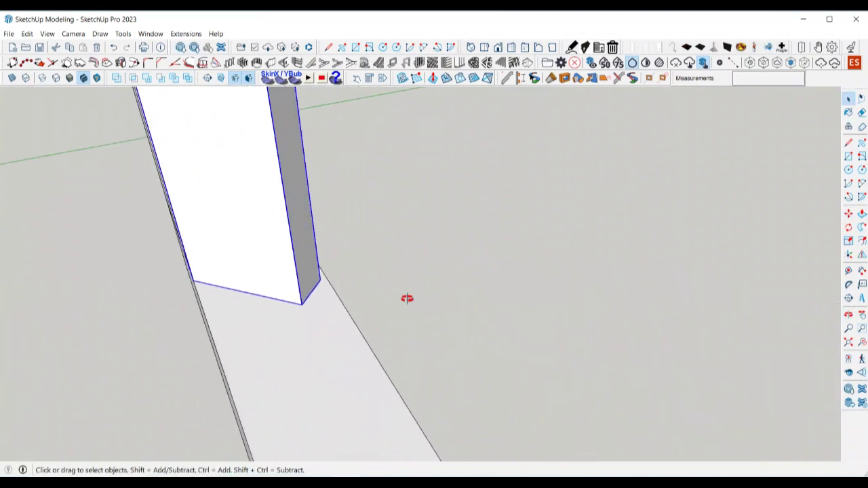
middle_drag(407, 298, 380, 383)
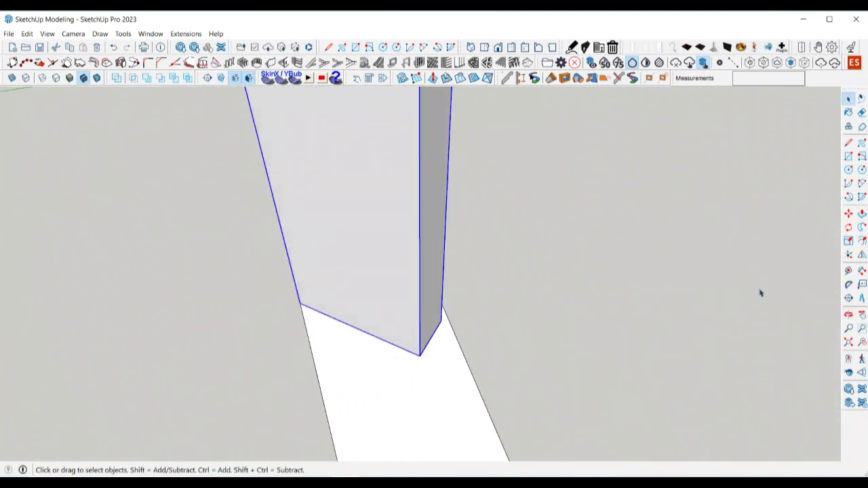
click(848, 228)
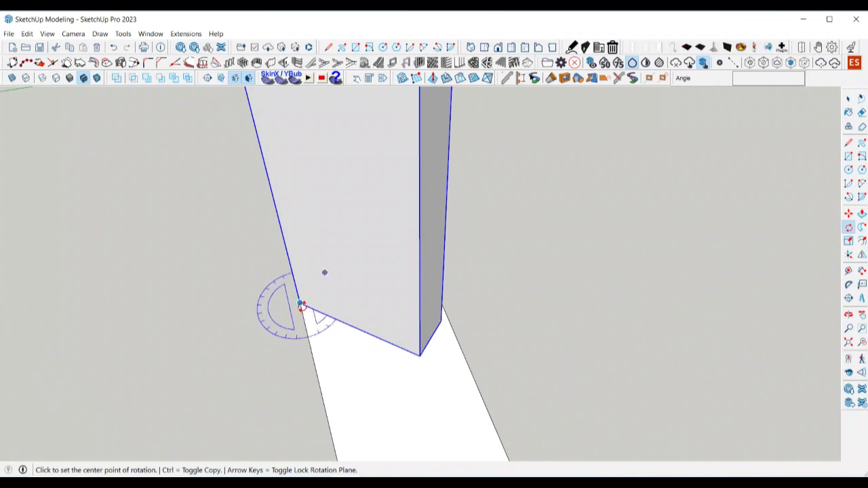
click(301, 306)
click(442, 320)
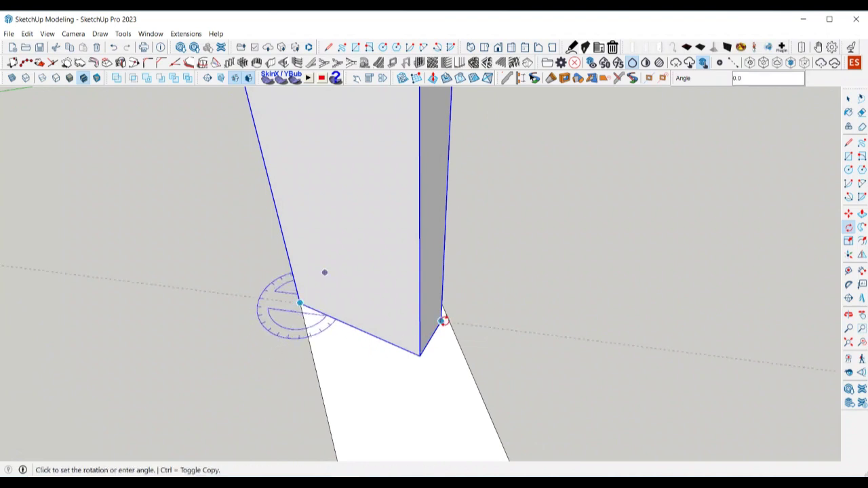
middle_drag(450, 306, 244, 347)
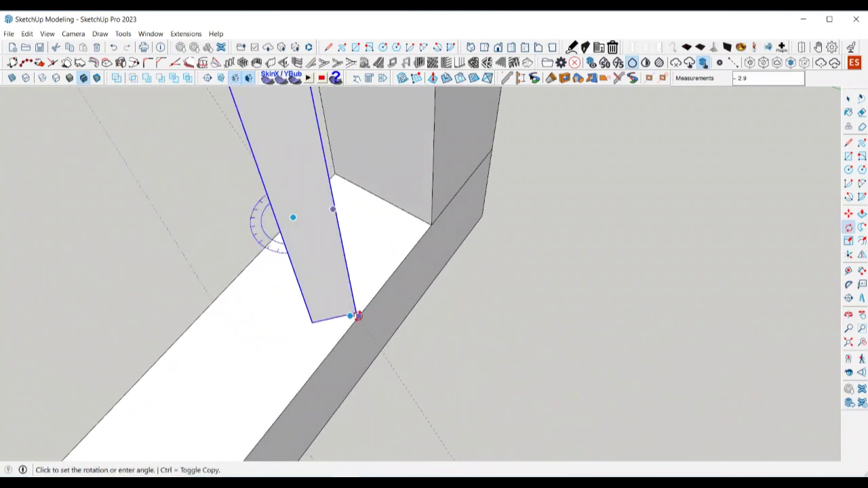
scroll(364, 310, up, 5)
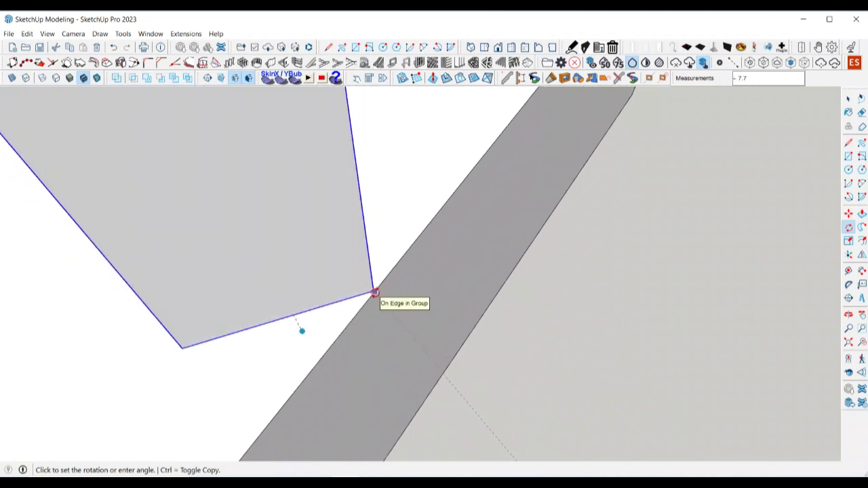
click(375, 293)
key(space)
Examine from both sides how the rotated slat's base corners meet the beam's front and rear edges.
middle_drag(370, 330, 622, 320)
scroll(623, 319, up, 3)
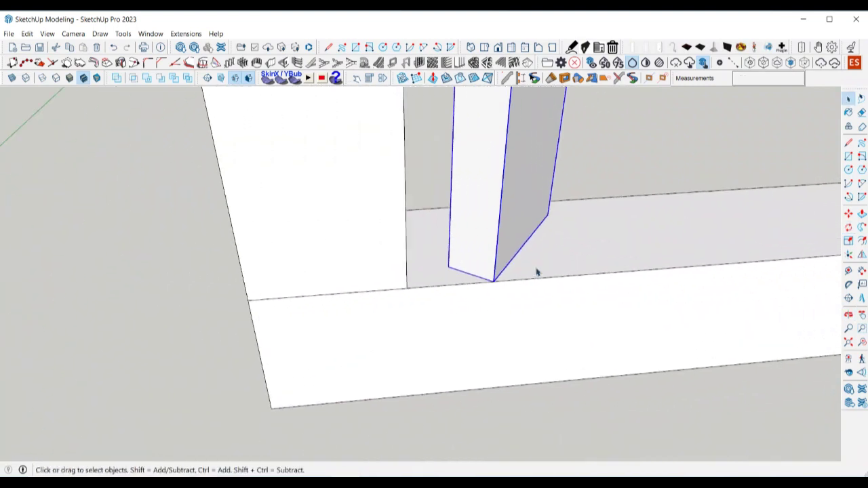
scroll(423, 329, down, 8)
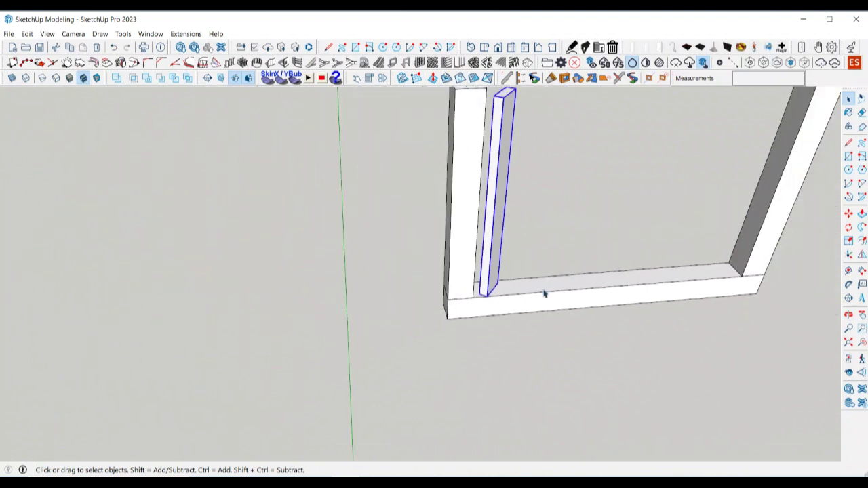
middle_drag(544, 292, 170, 344)
middle_drag(405, 344, 374, 341)
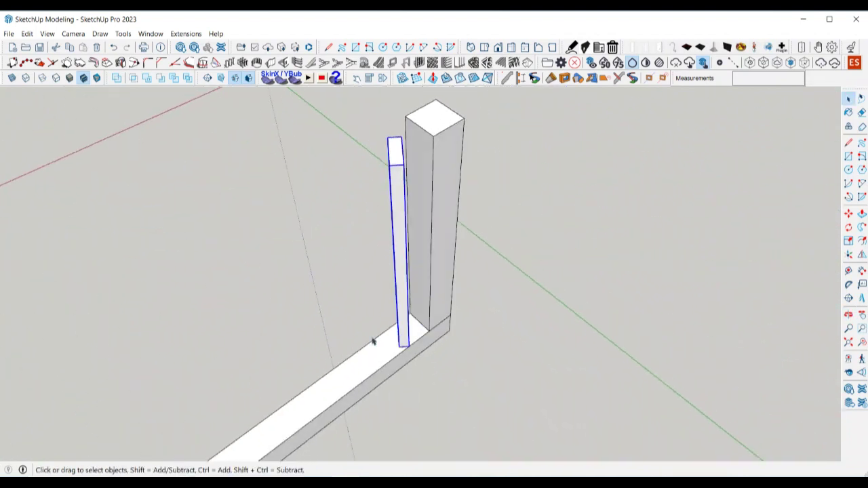
scroll(401, 355, up, 6)
scroll(390, 384, up, 5)
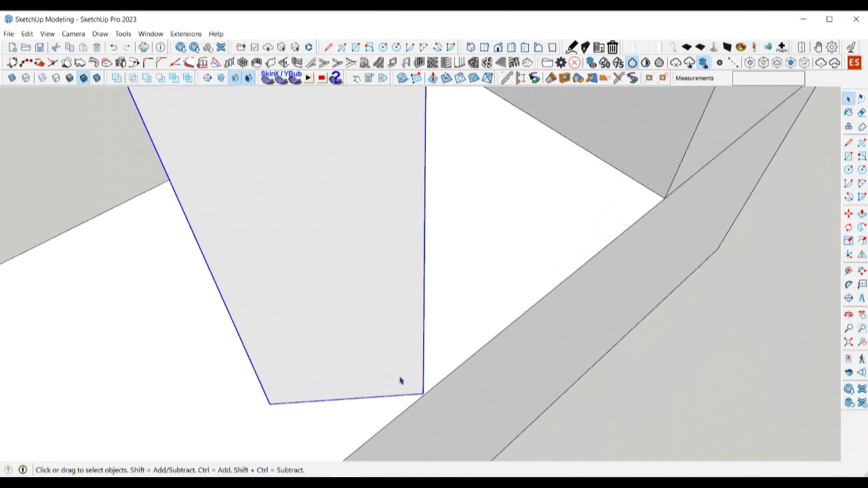
scroll(373, 392, down, 2)
scroll(421, 388, up, 2)
scroll(382, 392, down, 2)
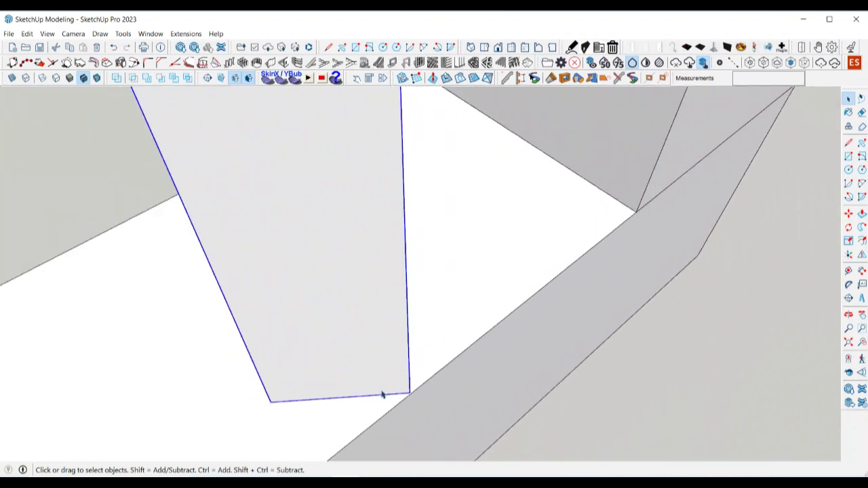
middle_drag(382, 392, 470, 353)
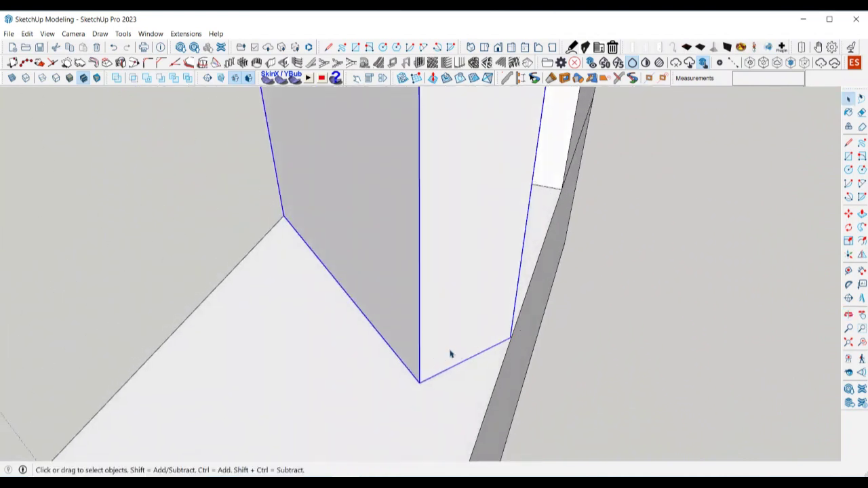
Rotate the slat about 0.3 degrees around its base corner nearest the post, aligning its wide face's other base corner with the beam's top edge.
key(l)
key(space)
middle_drag(458, 382, 169, 343)
scroll(170, 343, down, 1)
scroll(236, 334, up, 3)
middle_drag(236, 334, 244, 340)
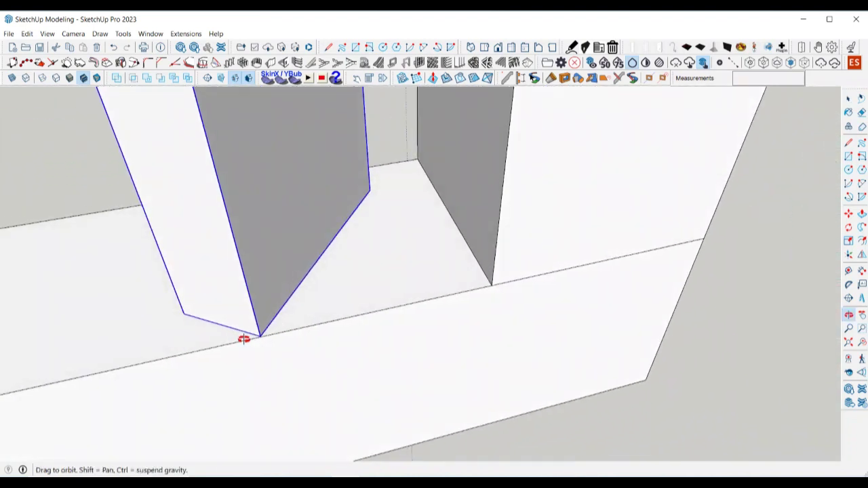
click(849, 227)
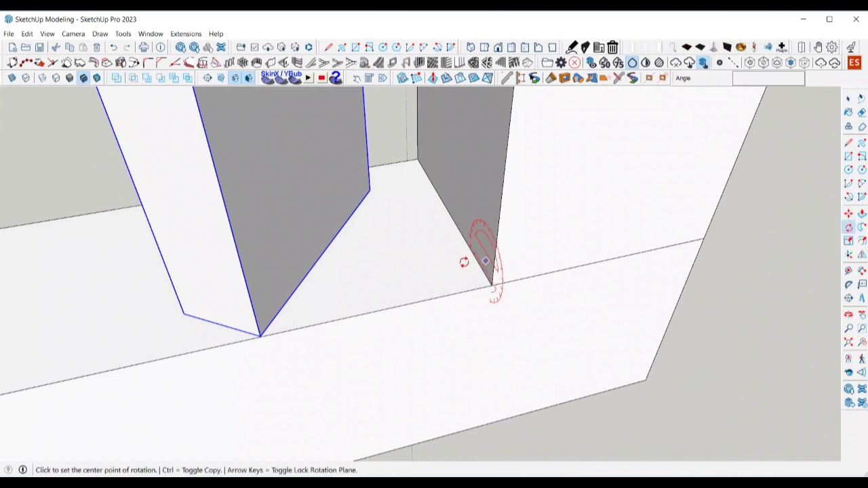
click(369, 190)
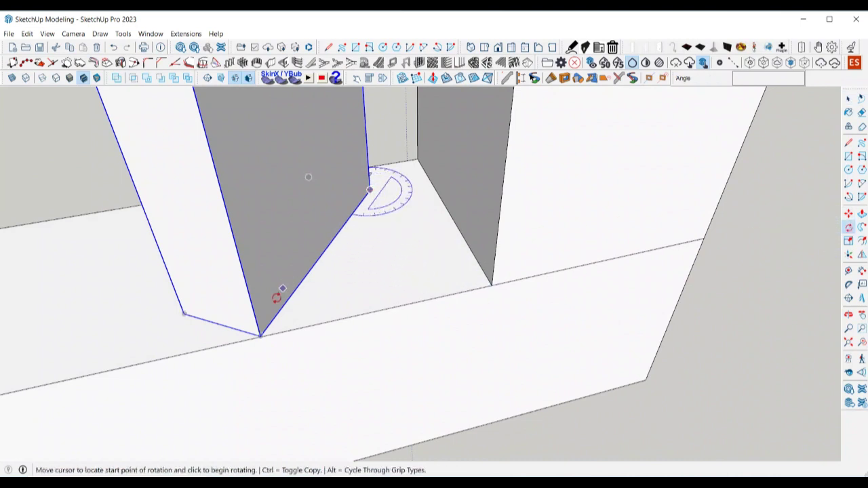
click(261, 335)
scroll(261, 337, up, 5)
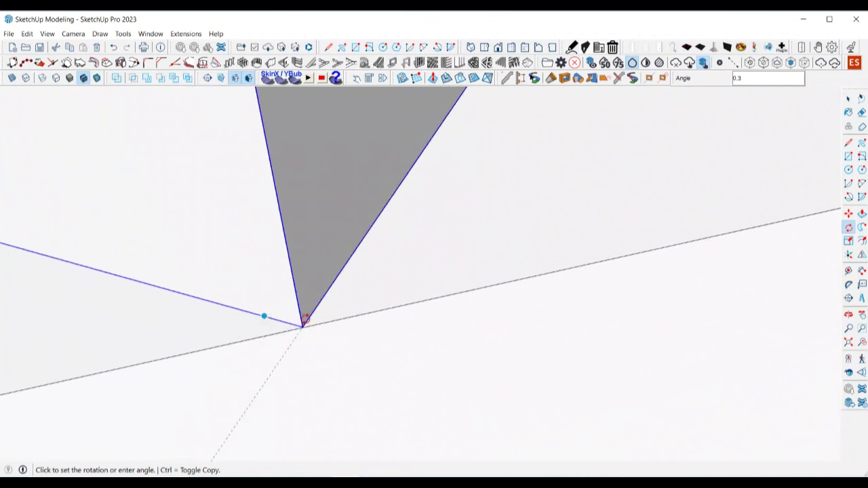
click(302, 327)
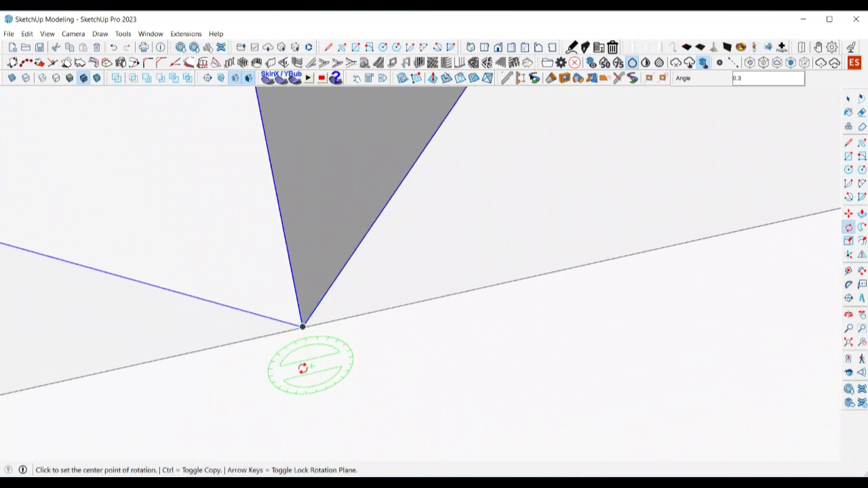
key(space)
scroll(301, 366, down, 5)
scroll(337, 330, down, 3)
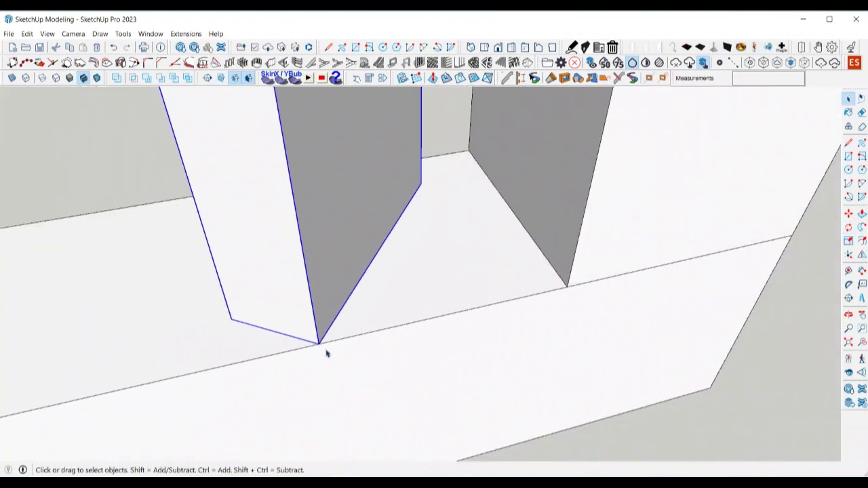
mouse_move(326, 352)
middle_down()
mouse_move(300, 364)
mouse_move(332, 349)
mouse_move(219, 294)
mouse_move(592, 250)
mouse_move(642, 332)
mouse_move(343, 296)
mouse_move(440, 304)
mouse_move(493, 265)
middle_up()
scroll(593, 250, down, 5)
scroll(447, 274, up, 2)
scroll(445, 282, down, 2)
scroll(411, 251, up, 4)
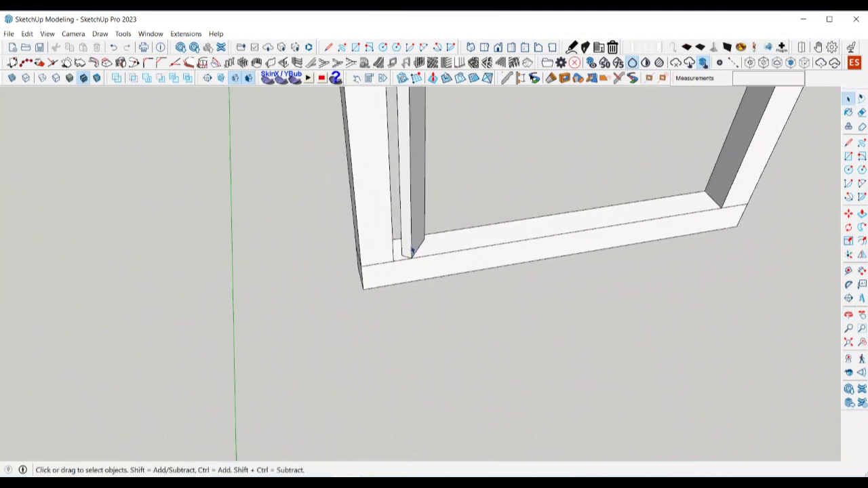
key(m)
key(ctrl)
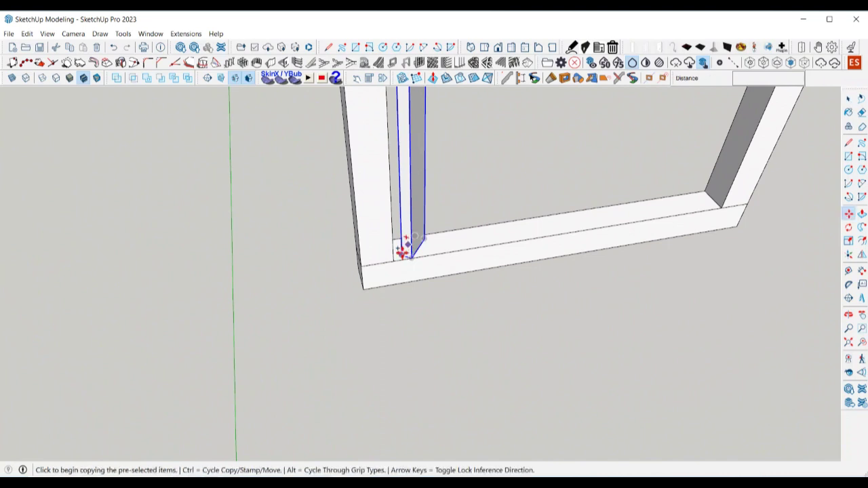
scroll(410, 251, up, 3)
scroll(428, 246, up, 1)
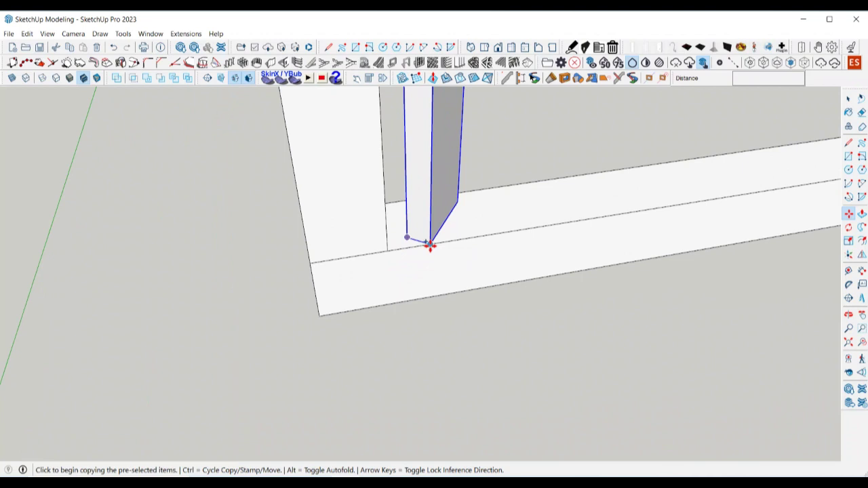
click(429, 245)
scroll(379, 258, down, 5)
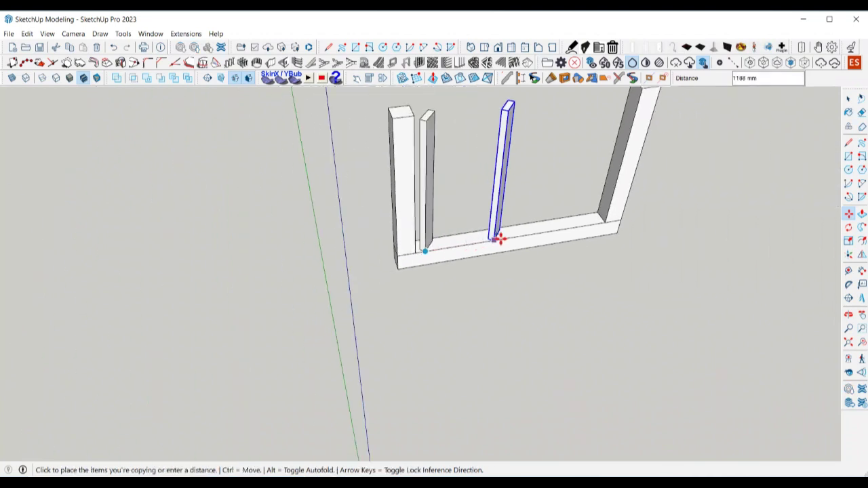
scroll(595, 221, up, 3)
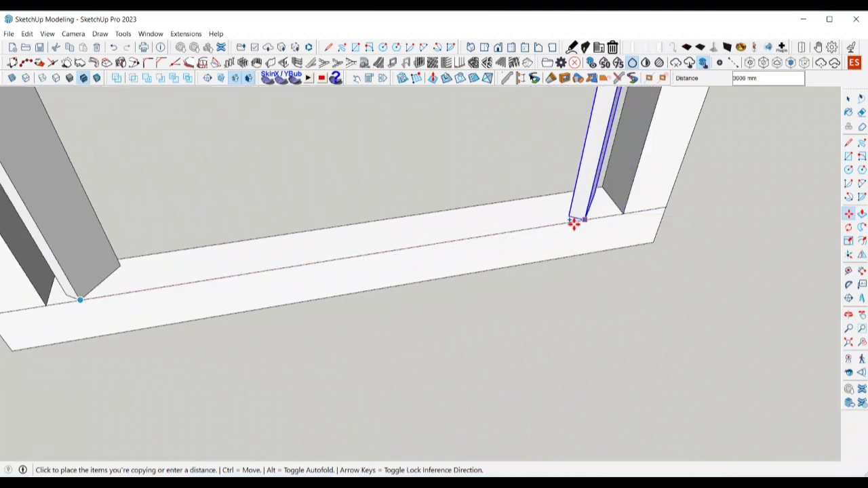
key(Escape)
scroll(413, 255, down, 2)
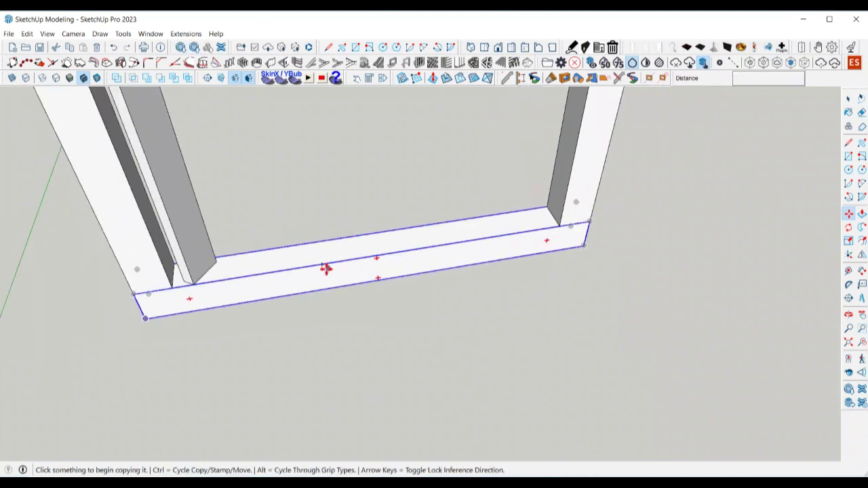
key(space)
Measure the distance along the beam's front top edge from the post's inner corner to the slat's front base corner.
scroll(145, 277, up, 3)
middle_drag(145, 277, 221, 310)
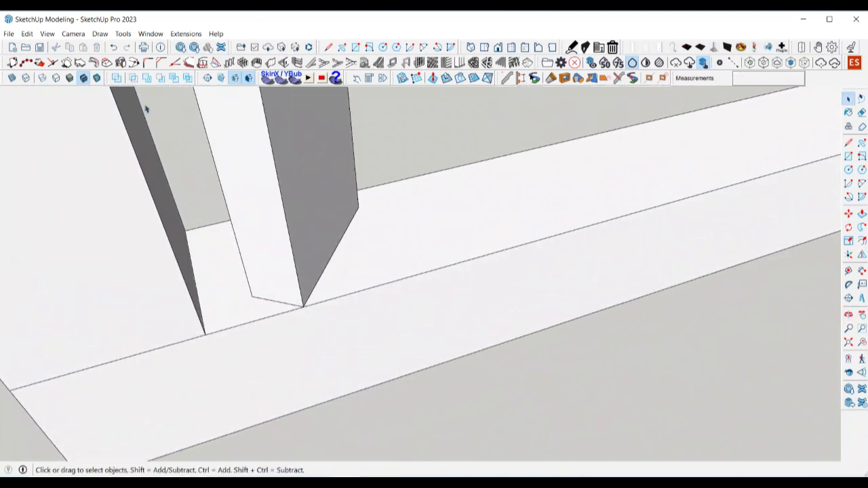
click(117, 38)
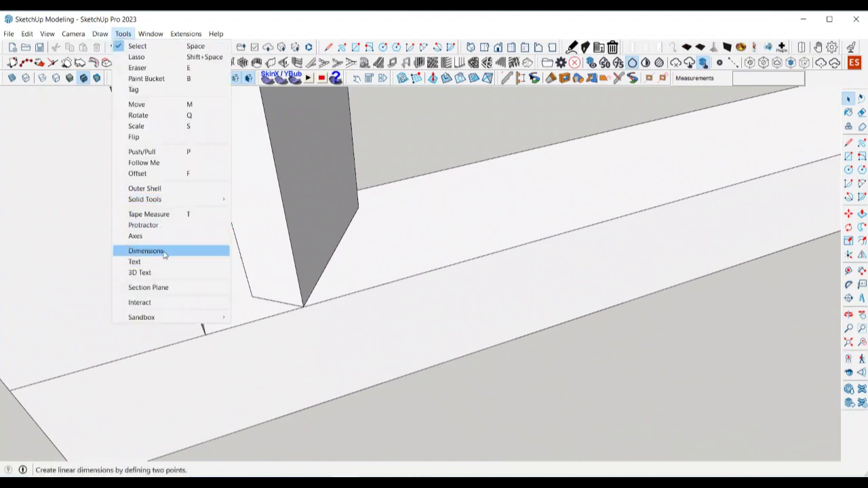
click(166, 251)
click(205, 334)
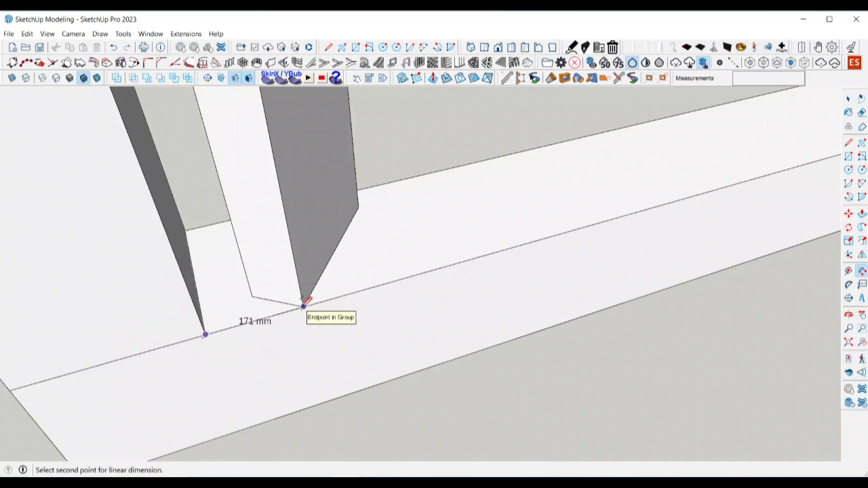
key(space)
Place a guide line across the beam, 171 mm inward from the inner face of the opposite post.
scroll(239, 320, down, 6)
key(t)
scroll(441, 249, up, 3)
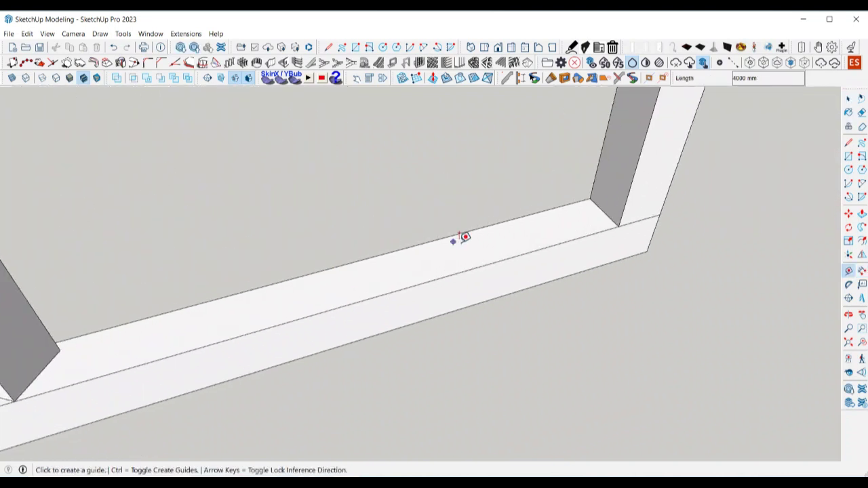
click(613, 209)
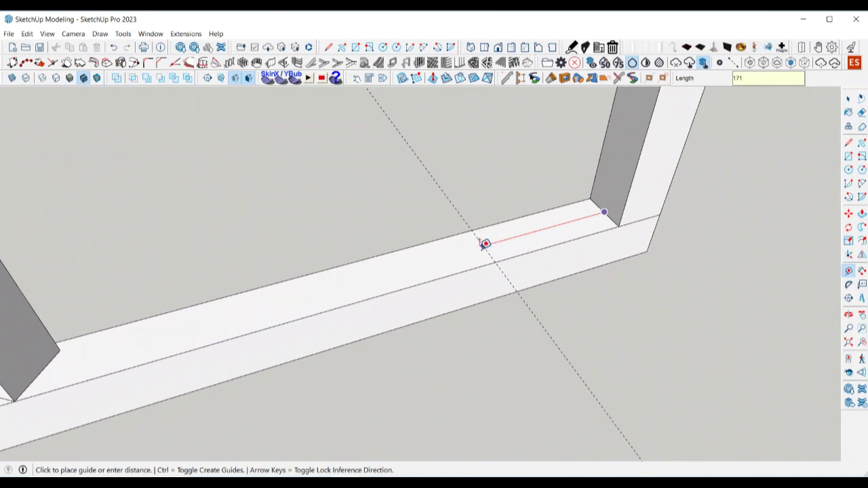
key(space)
scroll(535, 258, down, 5)
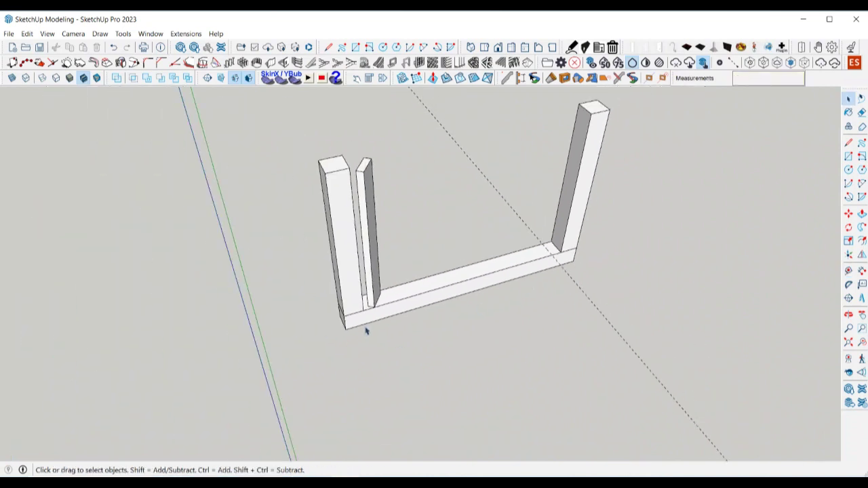
Copy the slat by its front base corner along the beam's front top edge to the guide near the opposite post.
scroll(371, 301, up, 2)
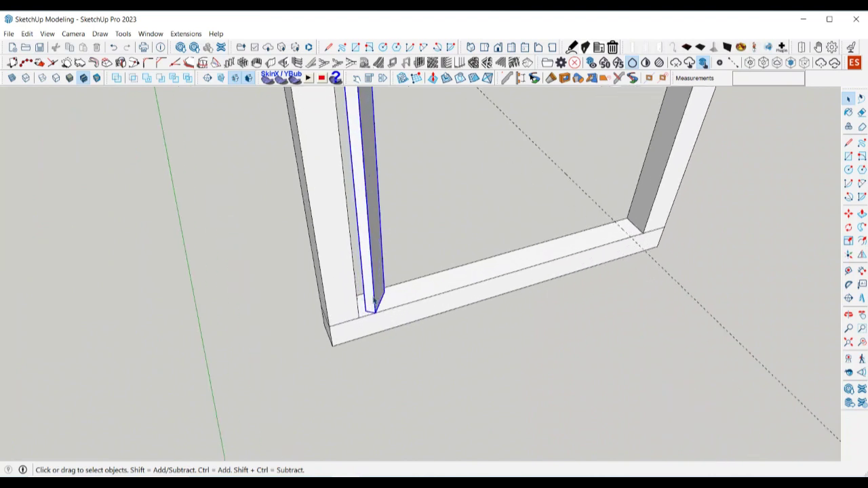
key(m)
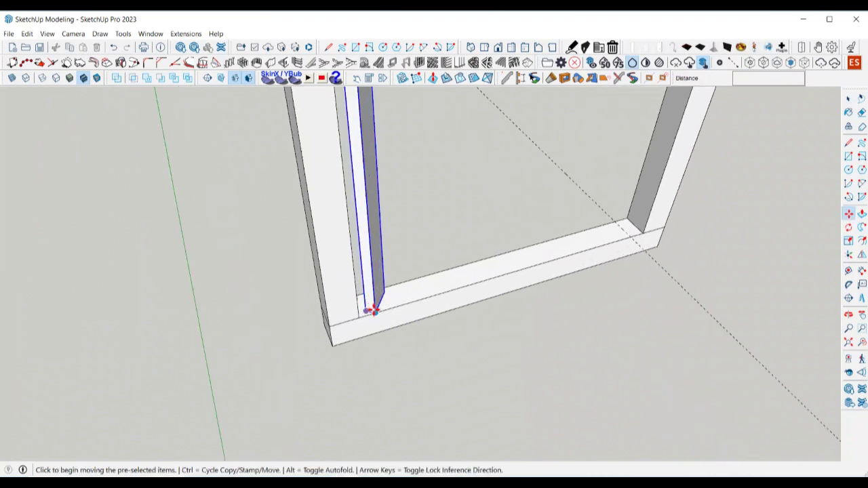
key(ctrl)
click(375, 312)
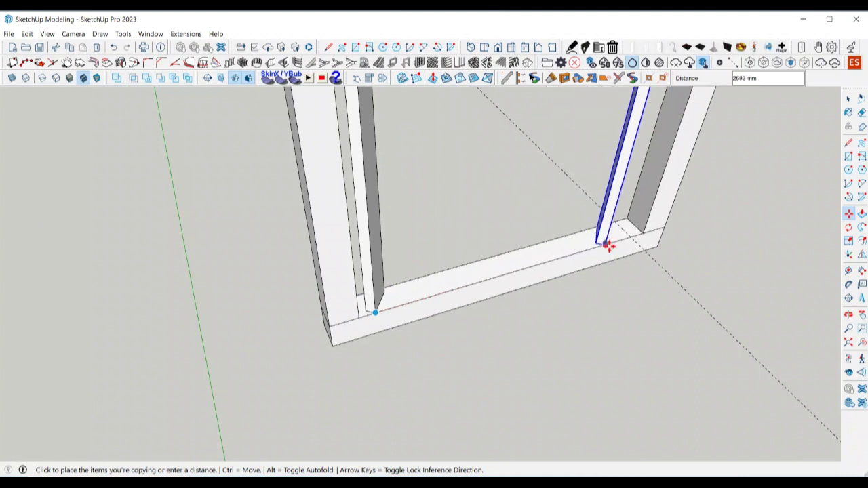
click(627, 237)
key(space)
Measure from the first post's inner corner to the original slat's base corner along the beam's rear top edge.
middle_drag(624, 256, 501, 252)
scroll(664, 309, up, 3)
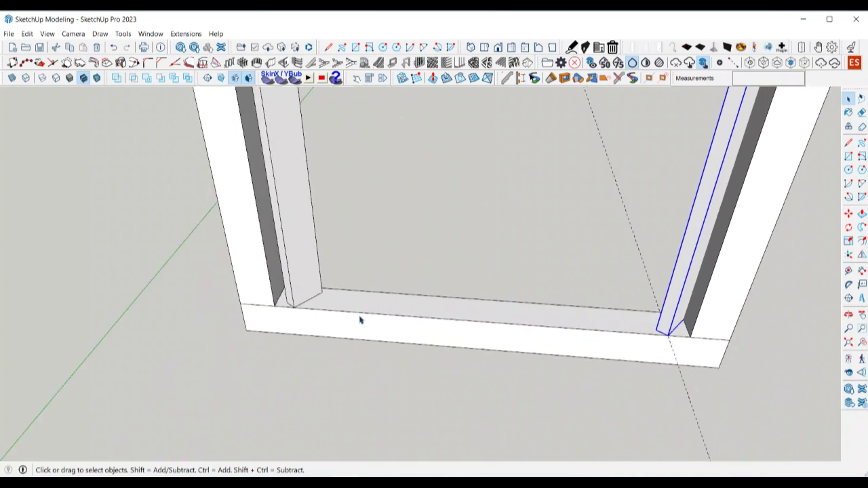
middle_drag(479, 326, 257, 360)
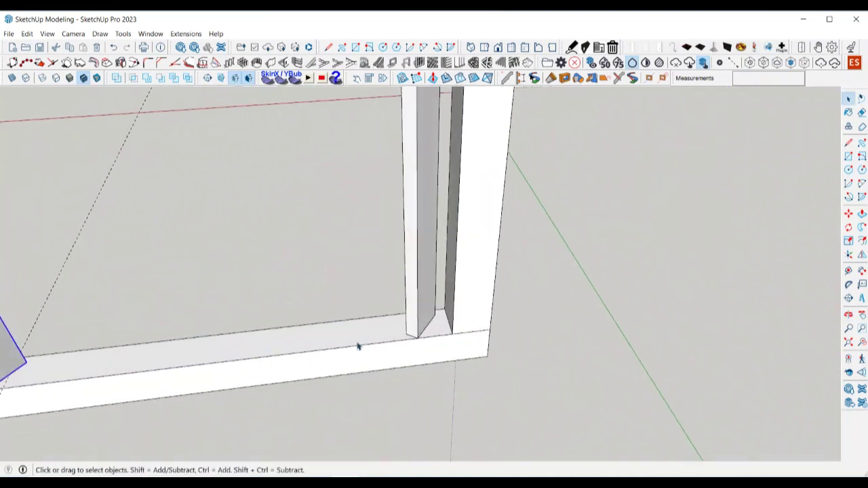
scroll(456, 369, up, 2)
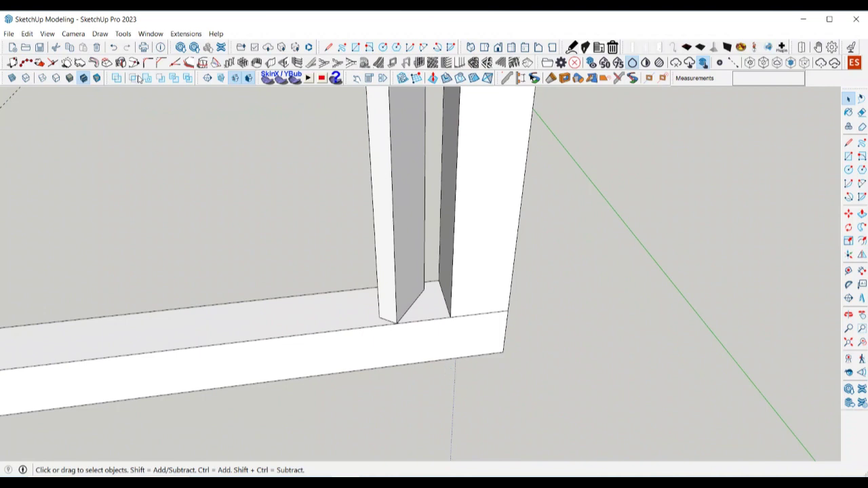
click(123, 33)
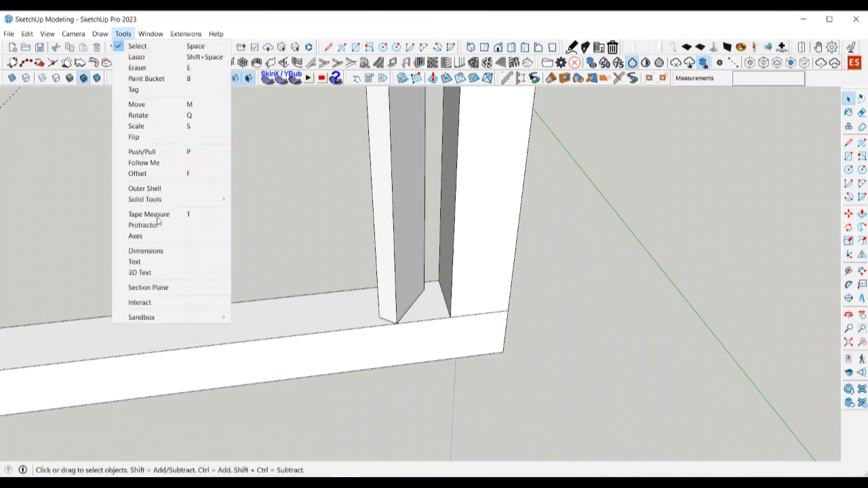
click(168, 253)
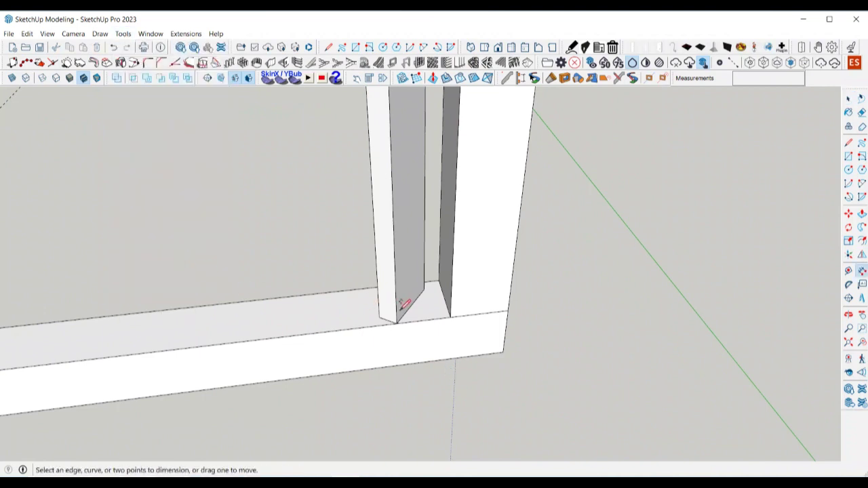
click(450, 316)
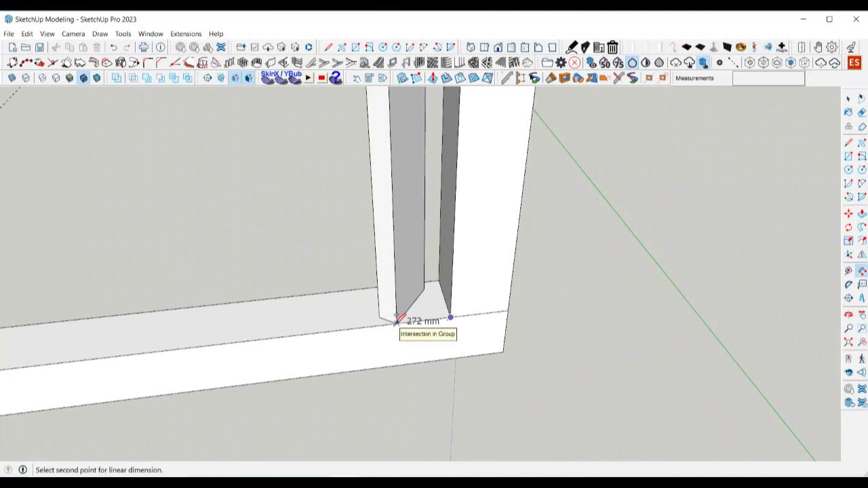
key(space)
Erase the guide line crossing the beam at the copied slat.
scroll(568, 304, down, 6)
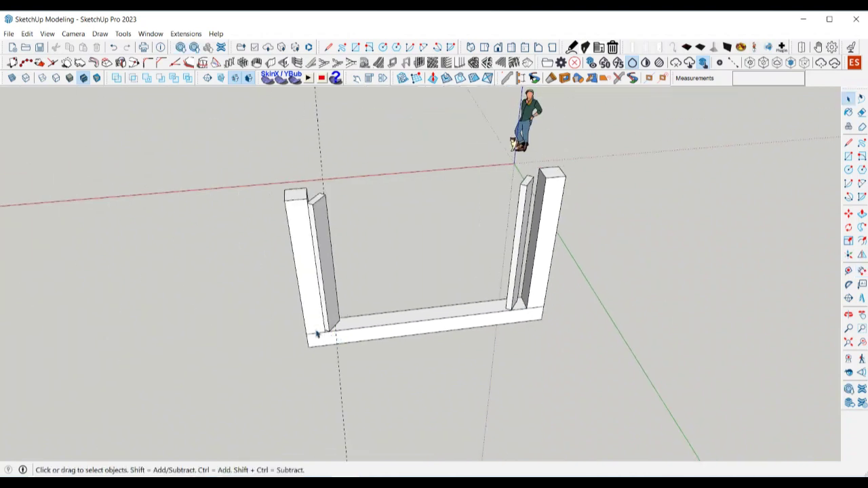
scroll(316, 333, up, 3)
key(e)
scroll(346, 390, up, 2)
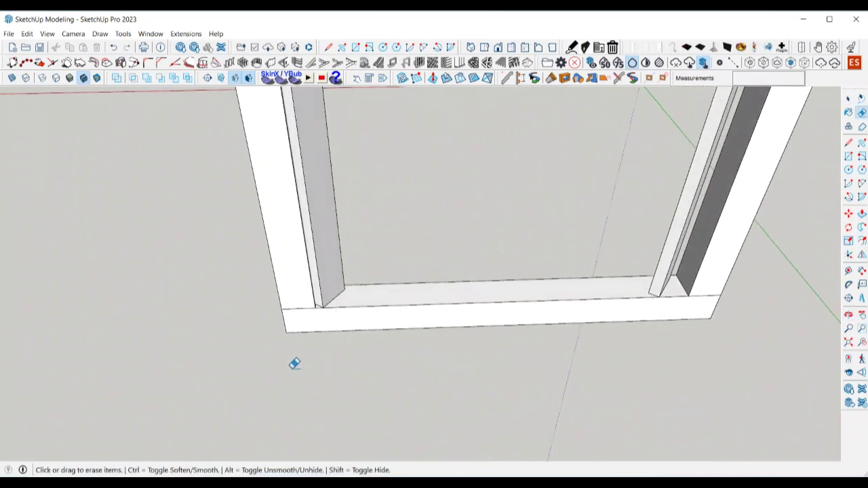
key(space)
Place a guide line across the beam, 272 mm inward from the inner face of the post beside the copied slat.
scroll(318, 321, up, 5)
key(t)
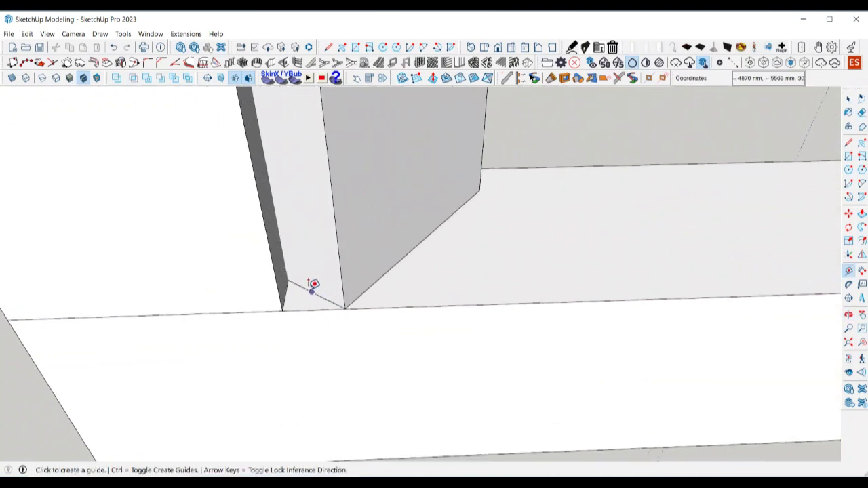
click(293, 293)
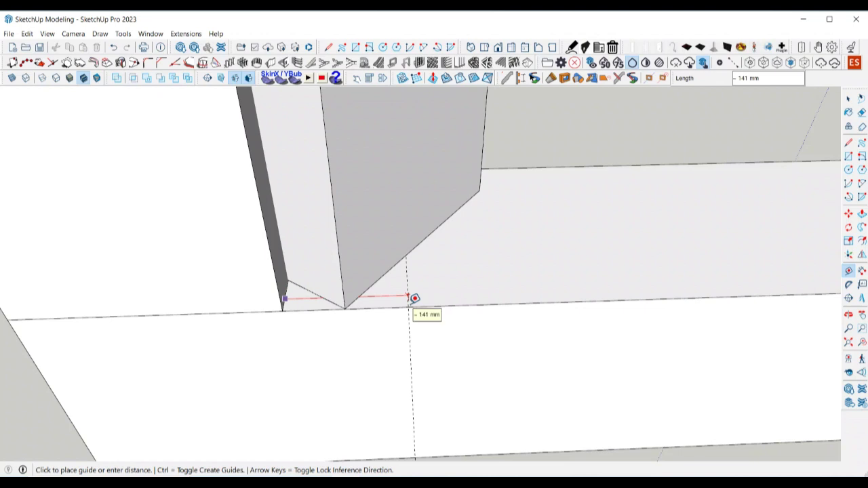
key(Return)
key(space)
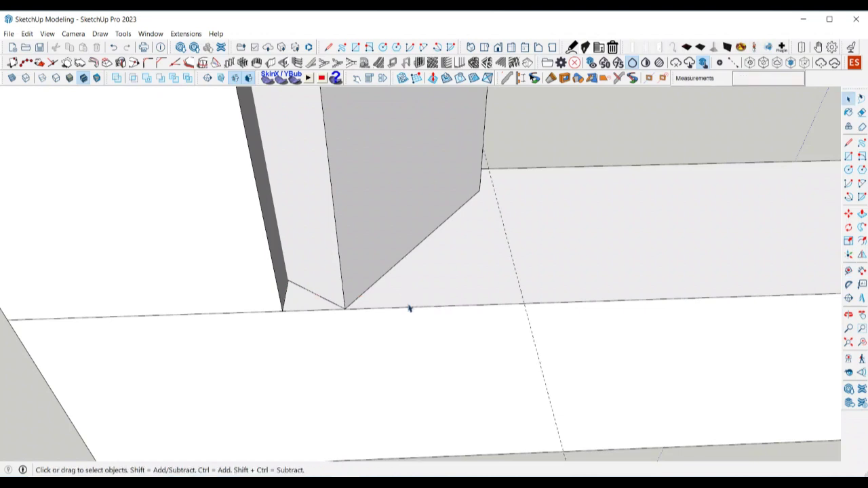
Try to move the copied slat by its rear base corner along the beam's edge to the new guide line.
scroll(409, 308, down, 2)
click(370, 305)
key(m)
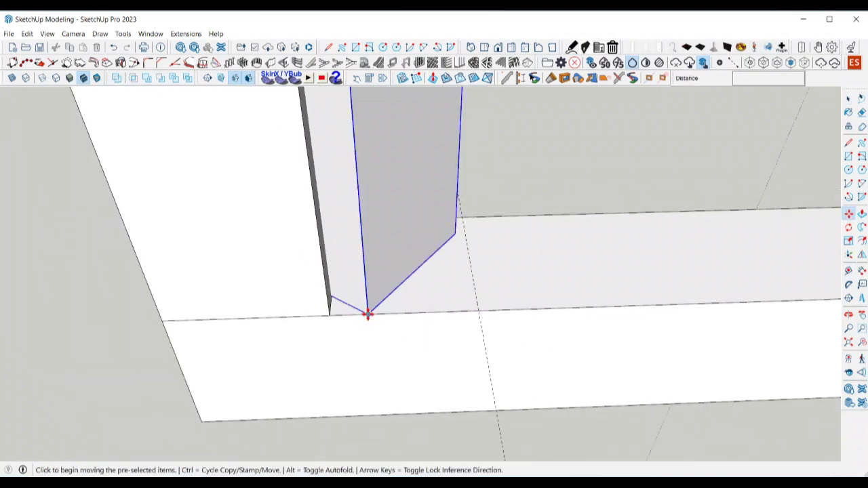
click(368, 314)
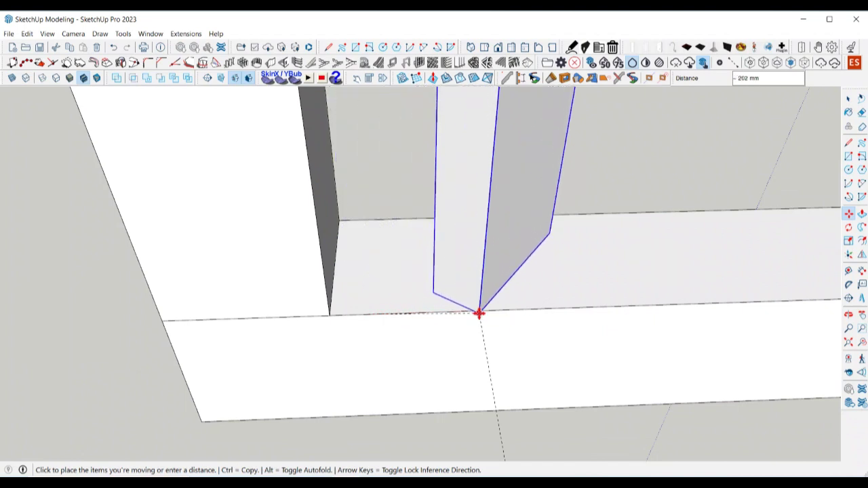
key(space)
scroll(478, 316, down, 3)
scroll(453, 347, down, 6)
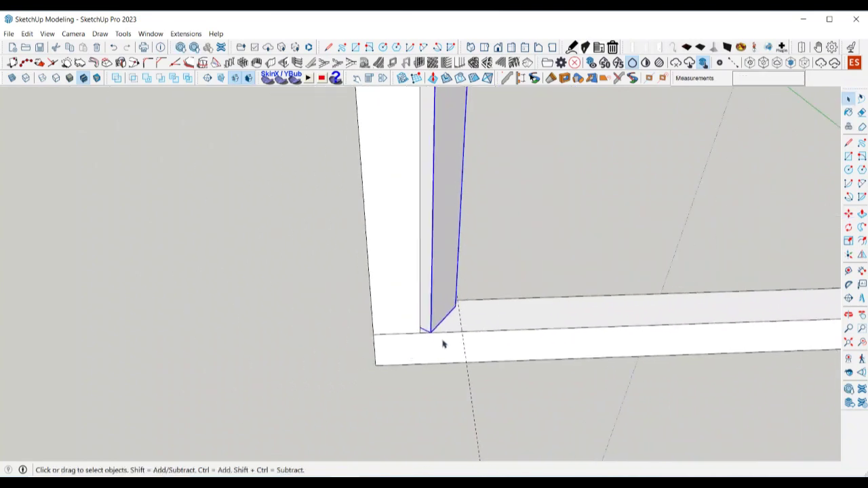
Move the copied slat by its base corner touching the beam's edge to where the guide line crosses that edge.
middle_drag(474, 349, 342, 321)
scroll(414, 279, up, 5)
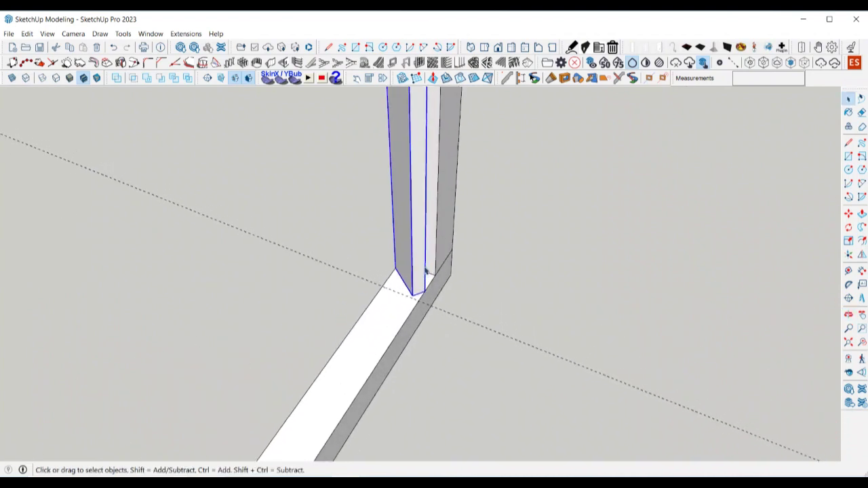
middle_drag(410, 289, 295, 355)
scroll(403, 289, down, 8)
scroll(294, 355, up, 3)
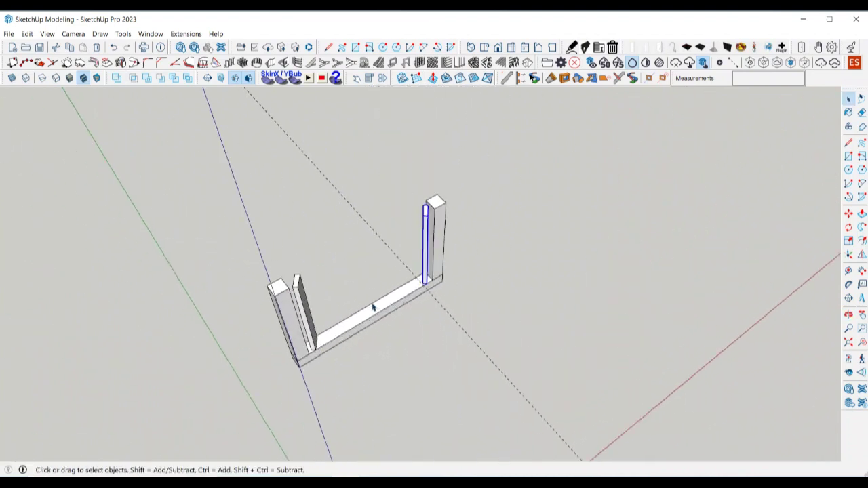
middle_drag(374, 305, 331, 285)
scroll(313, 323, up, 3)
scroll(314, 323, up, 2)
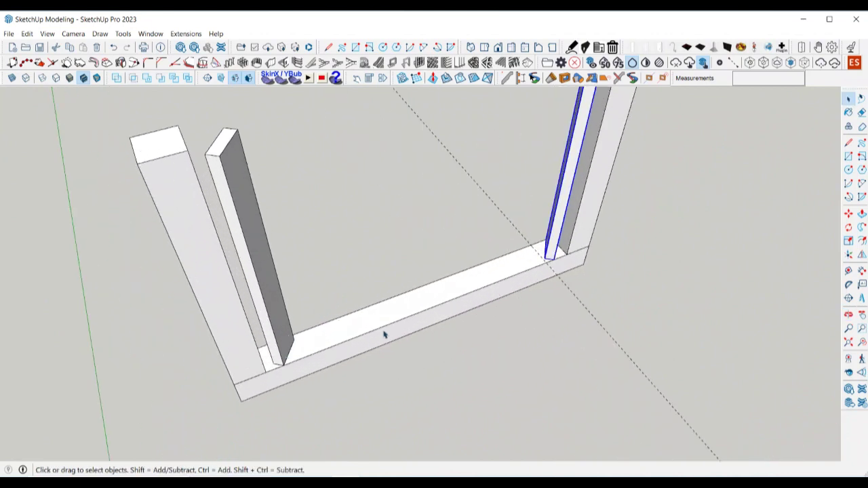
middle_drag(384, 334, 420, 337)
scroll(536, 285, up, 2)
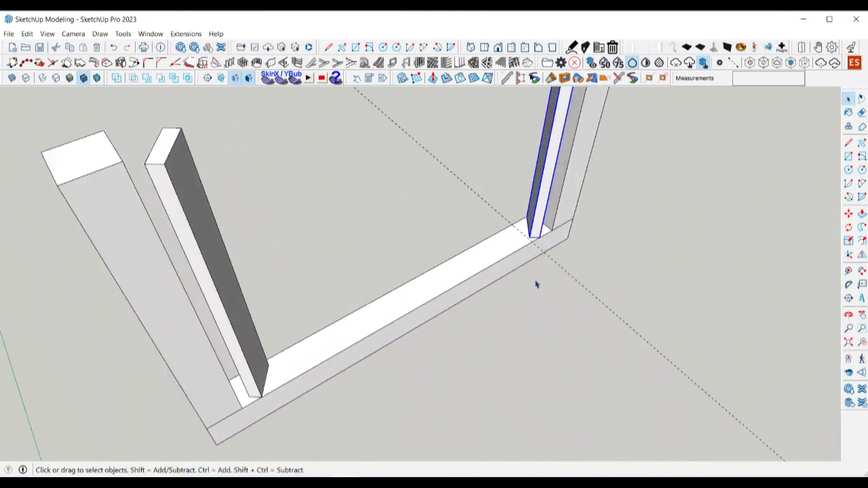
scroll(534, 227, up, 2)
key(m)
scroll(534, 230, up, 3)
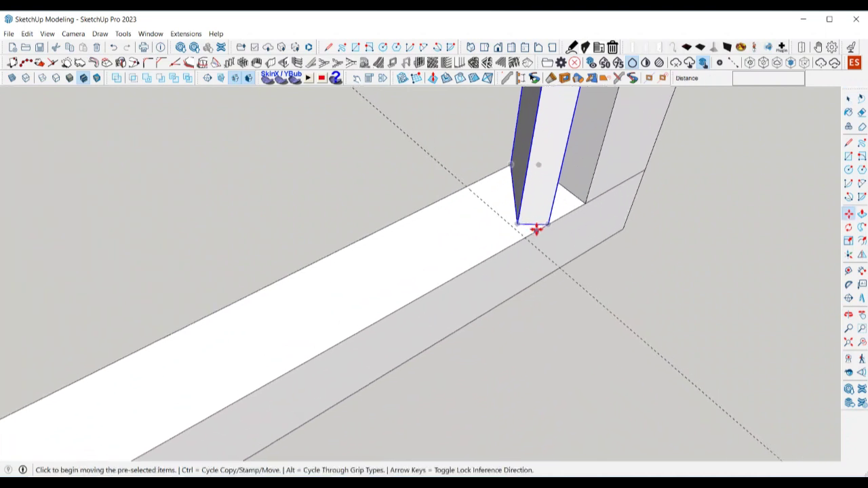
click(539, 227)
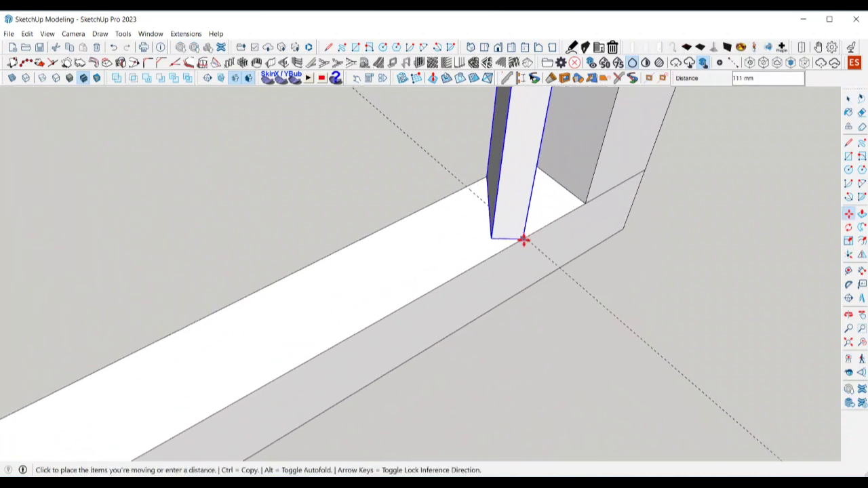
middle_drag(523, 240, 448, 246)
scroll(470, 255, up, 2)
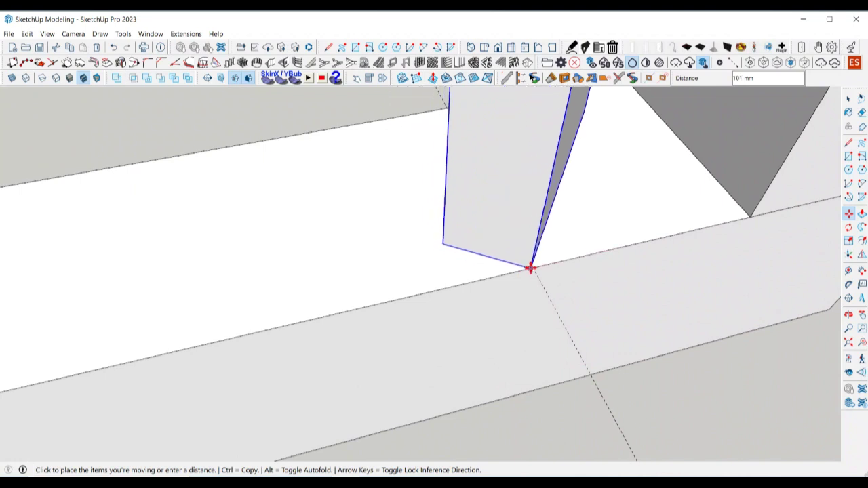
click(533, 270)
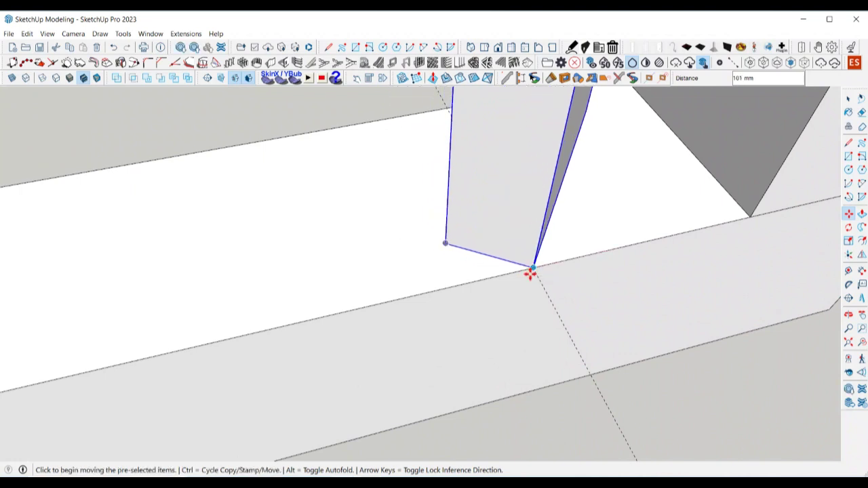
key(space)
Erase the guide line crossing the beam at the copied slat.
scroll(474, 290, down, 4)
scroll(508, 341, down, 6)
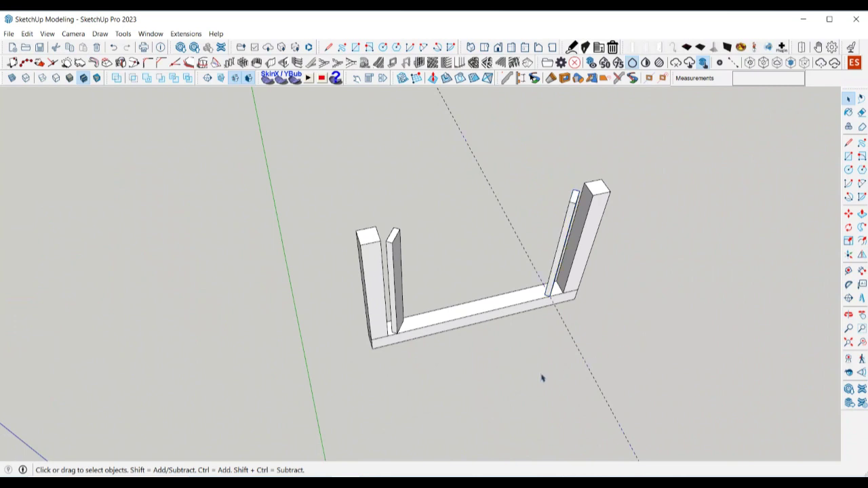
click(471, 355)
middle_drag(471, 354, 417, 335)
scroll(325, 332, up, 5)
scroll(327, 332, down, 4)
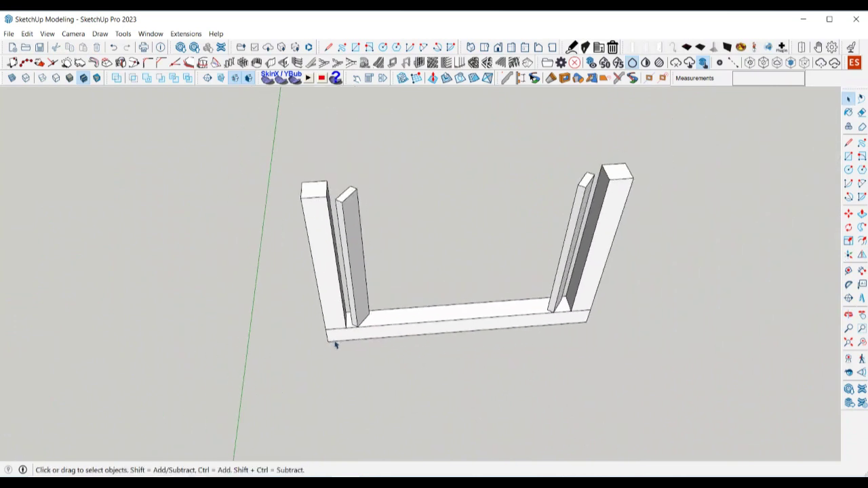
Try to move both slats together along the beam's edge, using the original slat's base corner as the grip.
middle_drag(335, 345, 368, 341)
scroll(372, 341, up, 4)
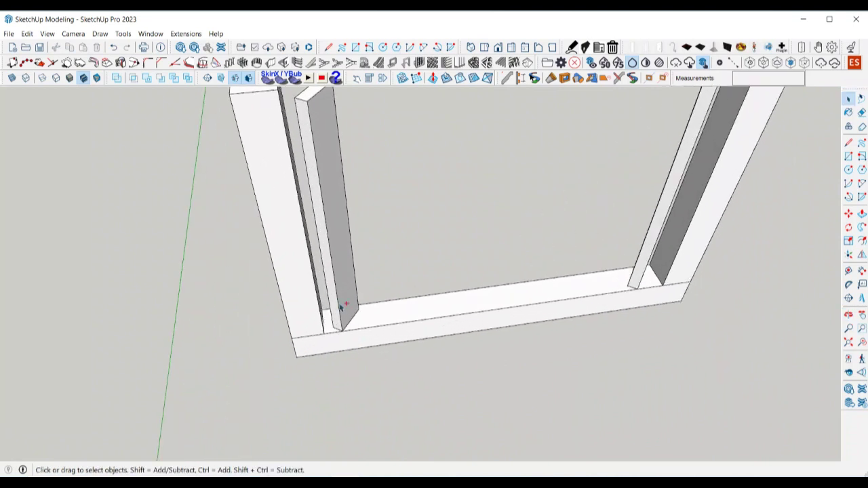
click(341, 306)
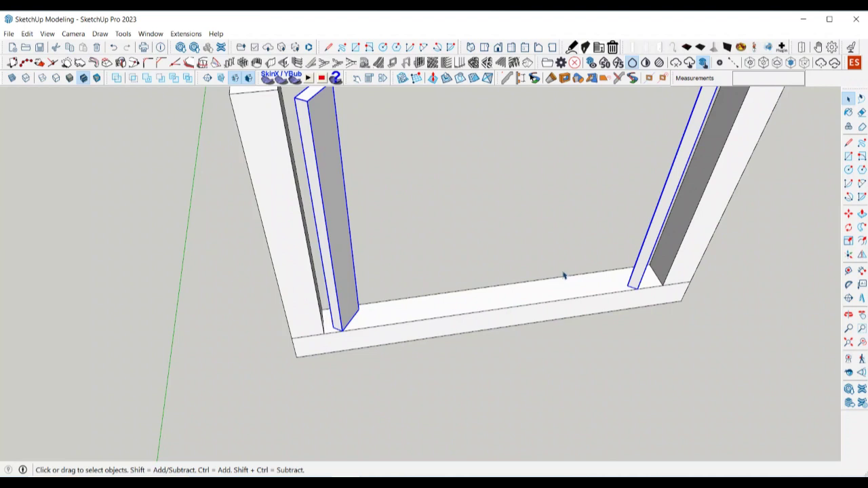
scroll(562, 273, down, 3)
key(m)
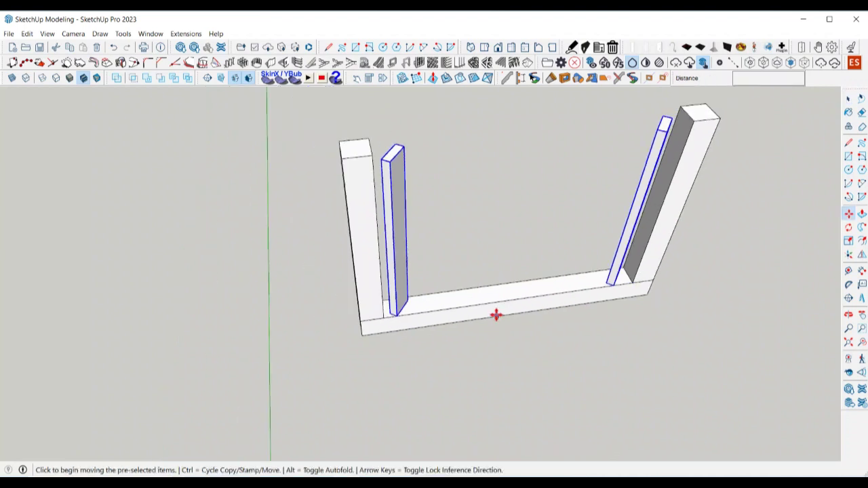
scroll(392, 309, up, 5)
click(393, 311)
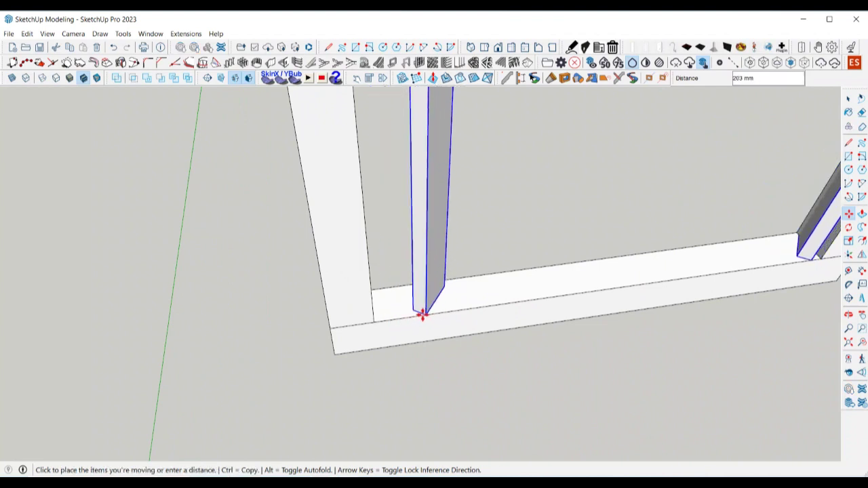
click(397, 318)
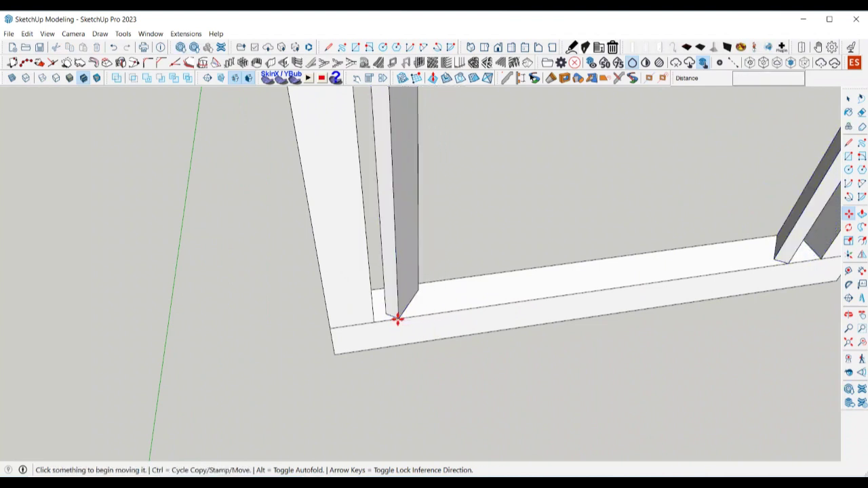
key(space)
scroll(398, 318, down, 5)
middle_drag(397, 318, 486, 294)
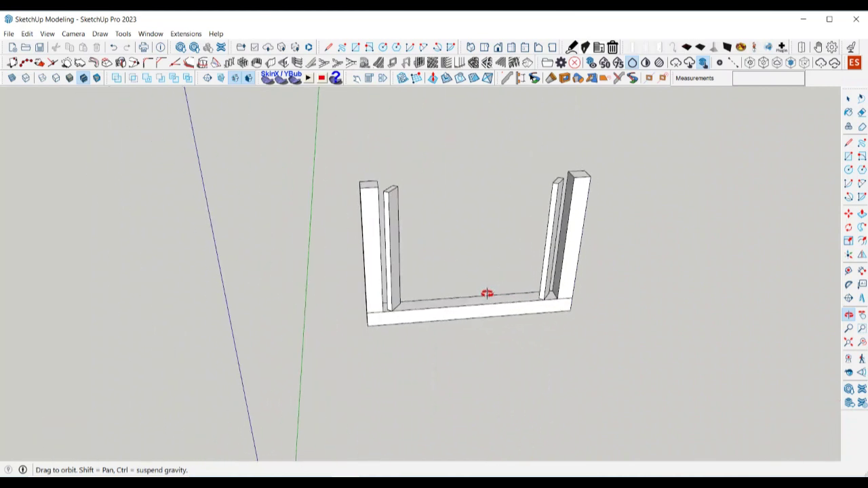
scroll(415, 291, up, 3)
middle_drag(415, 290, 401, 310)
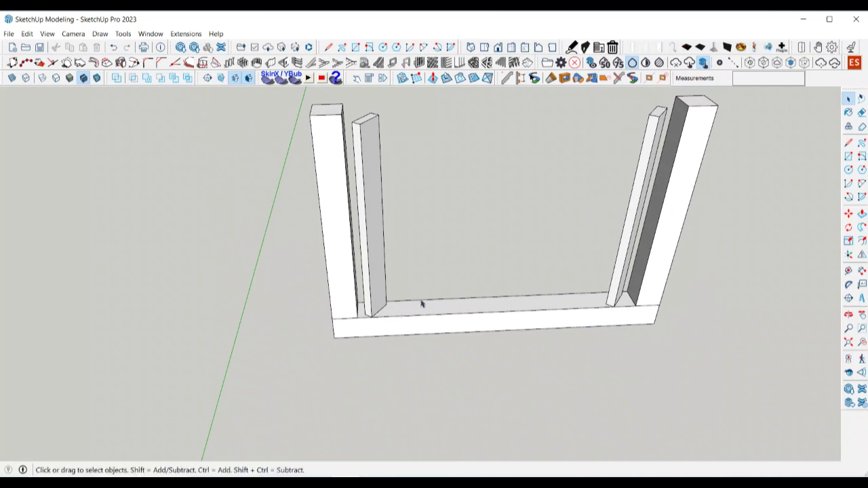
scroll(442, 310, up, 3)
middle_drag(441, 310, 411, 337)
scroll(411, 339, down, 3)
Place a guide line across the beam at the copied slat's base corner, offset from the post's inner bottom edge, and delete that slat.
scroll(536, 322, up, 5)
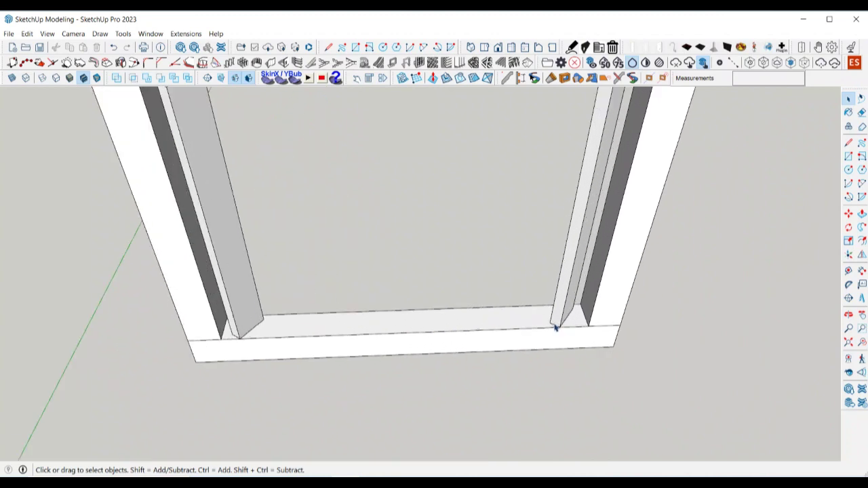
scroll(554, 327, up, 3)
click(559, 324)
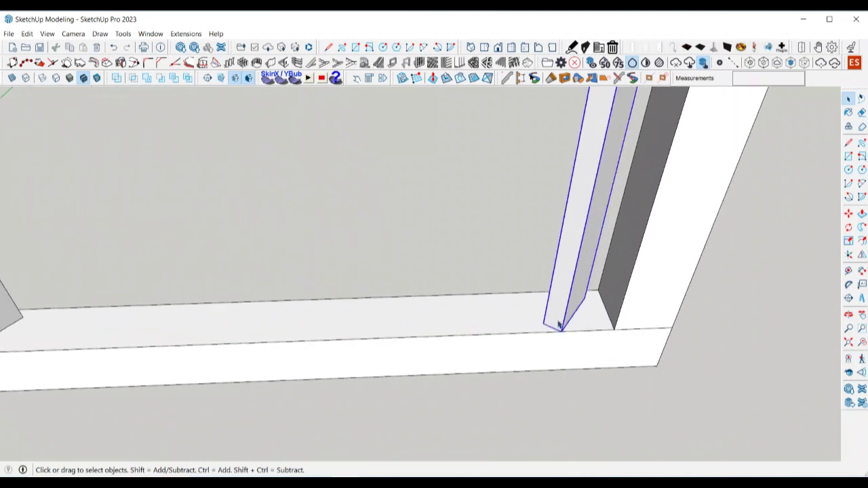
key(t)
scroll(601, 315, up, 2)
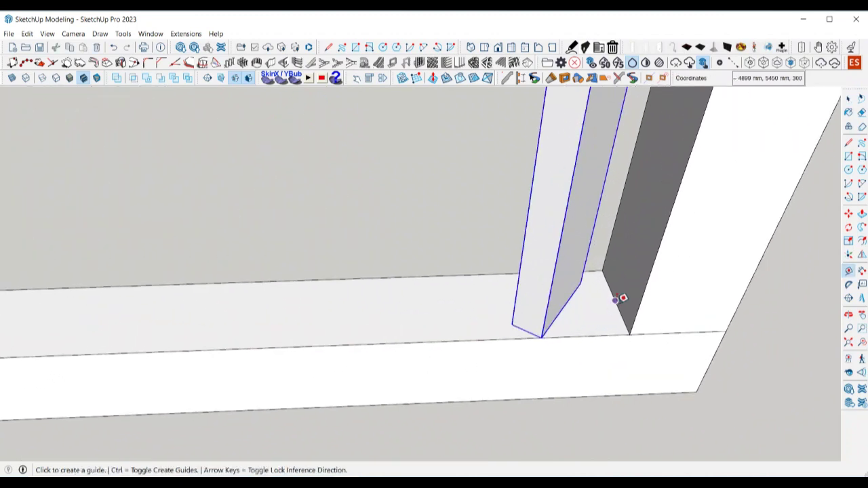
click(616, 299)
key(space)
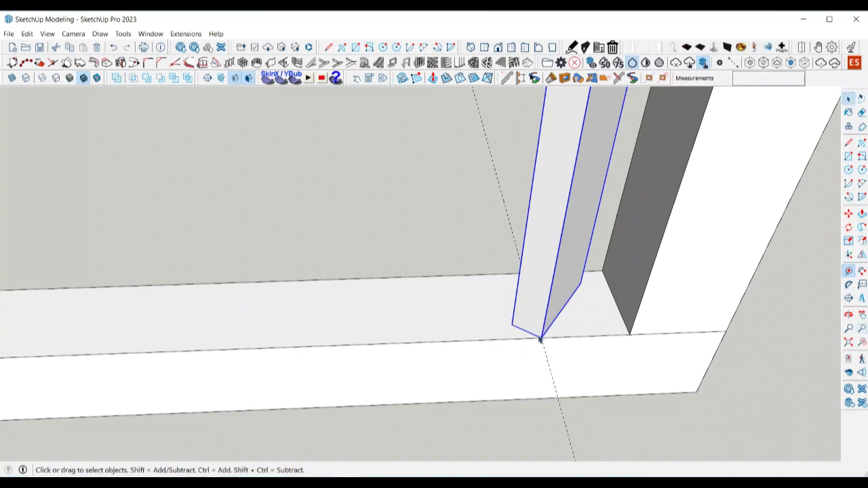
key(Delete)
Copy the remaining slat by its base corner to the guide line's intersection with the beam edge, dividing the distance by 8.
scroll(594, 299, down, 9)
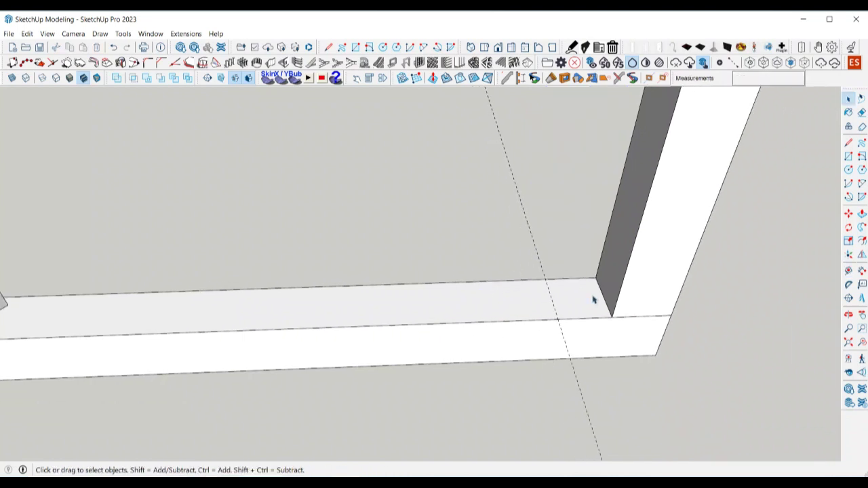
scroll(448, 288, up, 6)
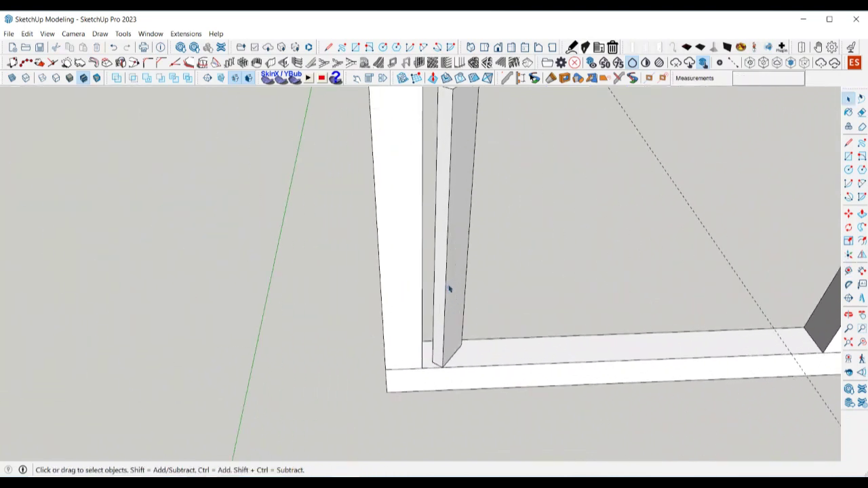
click(446, 283)
key(m)
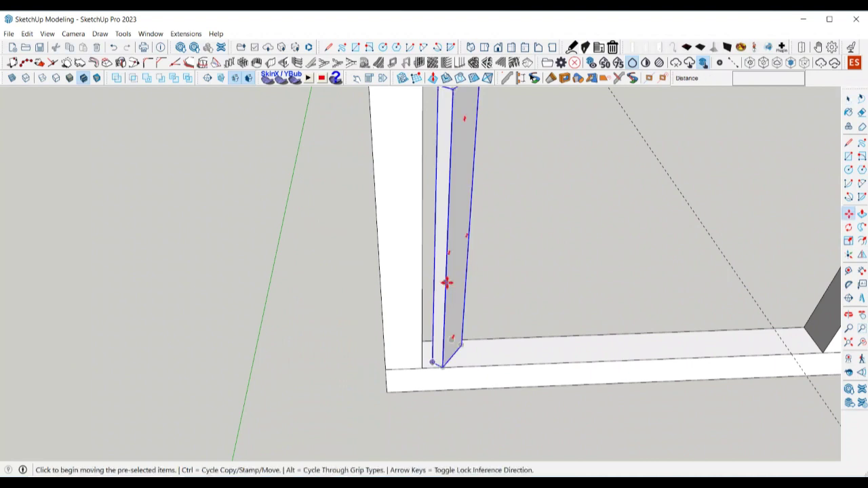
key(ctrl)
click(441, 366)
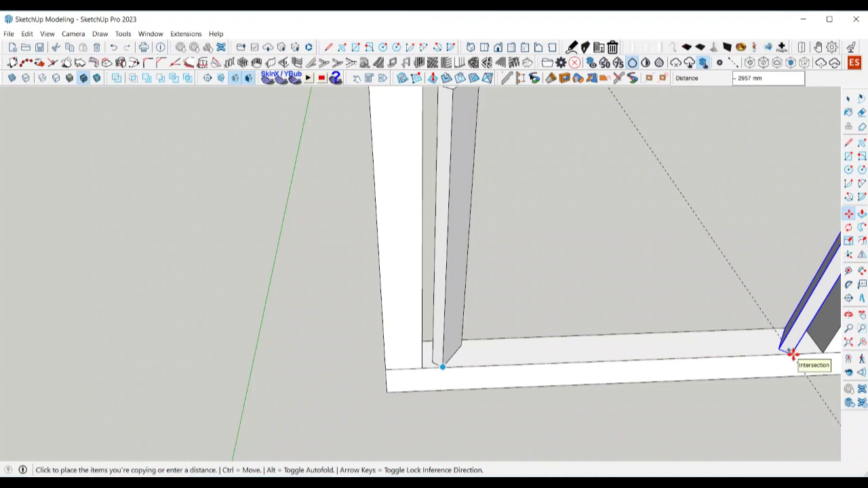
click(792, 354)
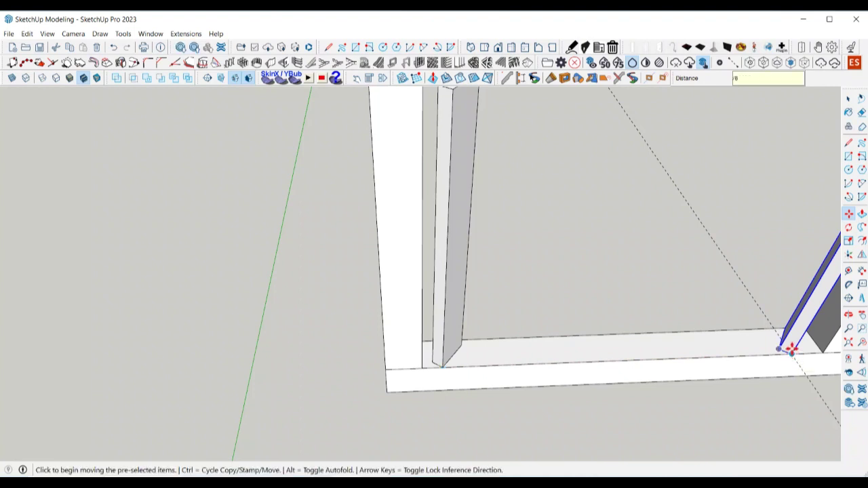
text(/8)
key(Return)
key(space)
scroll(556, 359, down, 5)
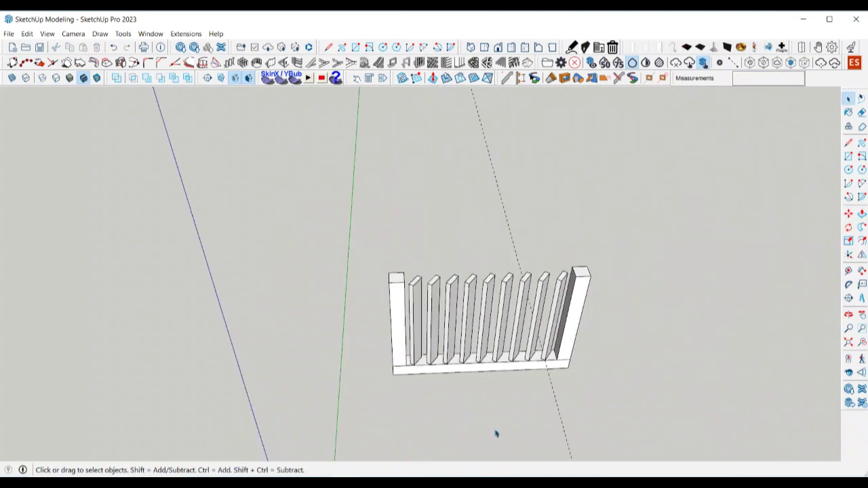
Undo the slat array with the distance divided by 8, including its end copy.
middle_drag(496, 434, 364, 394)
scroll(464, 346, up, 4)
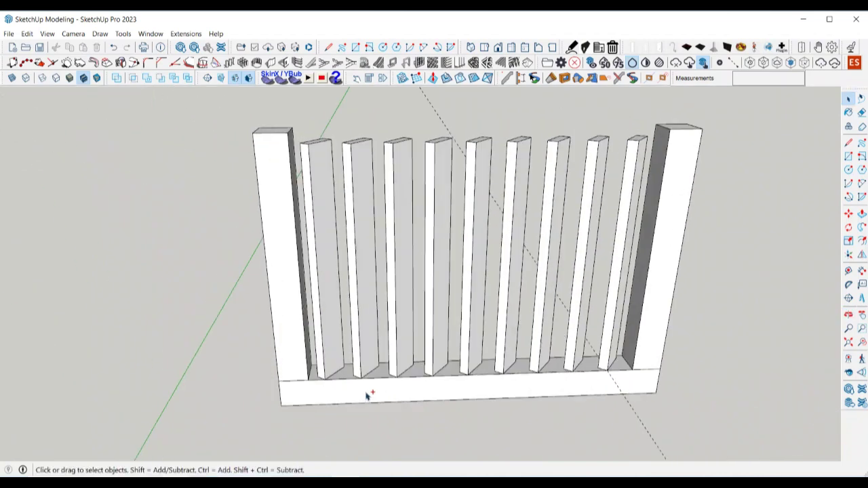
key(ctrl+z)
Copy the slat from its base corner to the guide line's crossing on the beam edge, dividing the distance by 11.
click(327, 347)
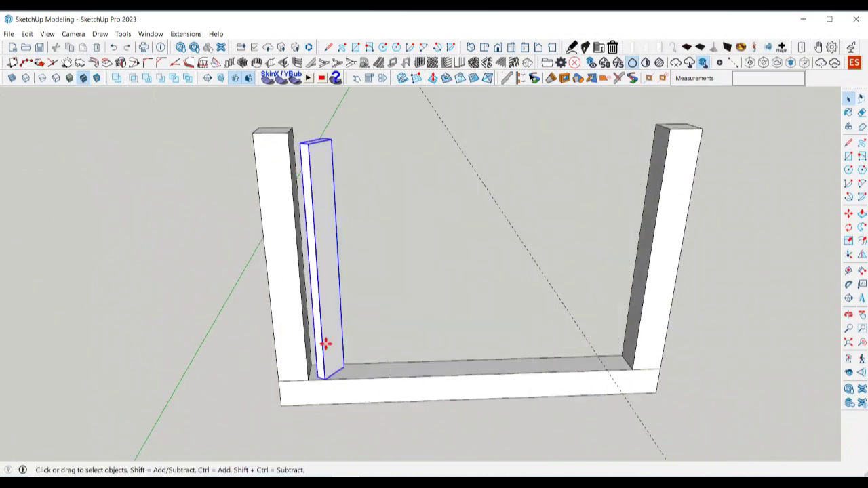
key(m)
key(ctrl)
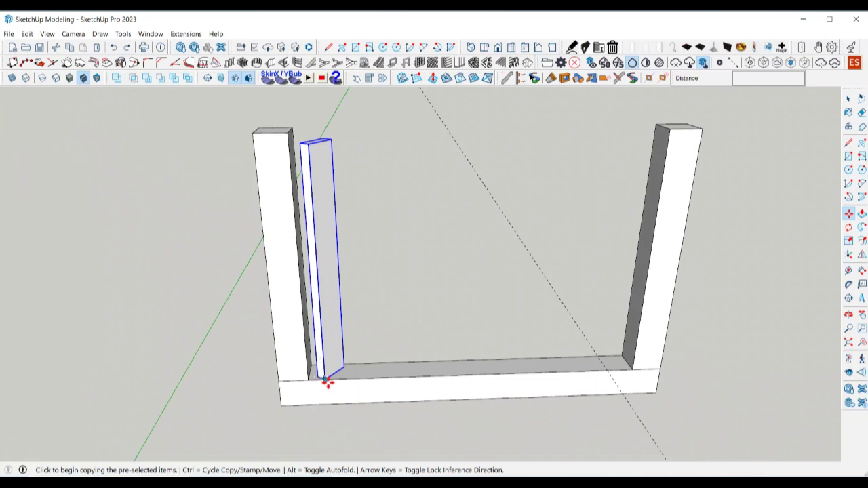
click(326, 380)
click(605, 372)
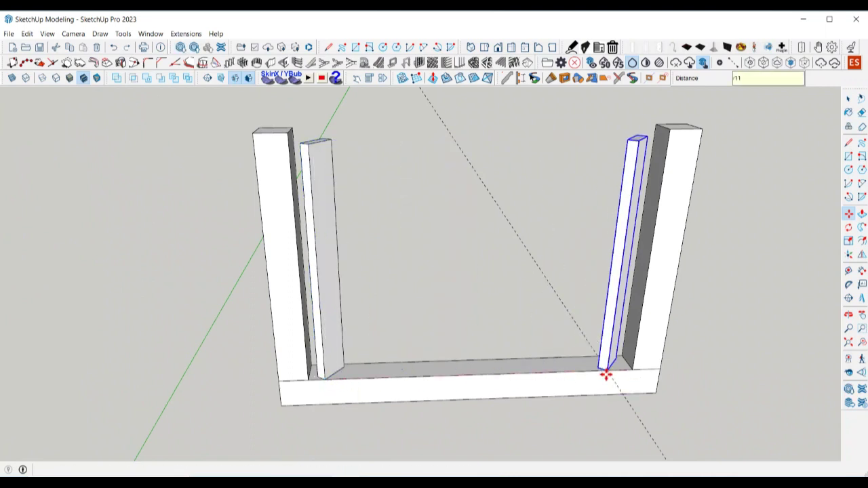
key(Return)
key(space)
Erase the guide line crossing the beam at the last slat.
scroll(697, 387, down, 3)
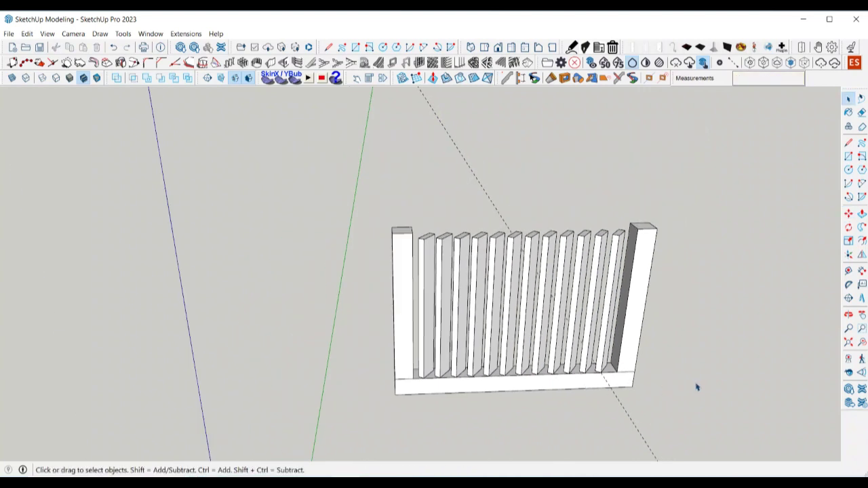
mouse_move(696, 387)
middle_down()
mouse_move(609, 372)
mouse_move(609, 305)
mouse_move(471, 407)
mouse_move(560, 405)
mouse_move(616, 384)
middle_up()
key(e)
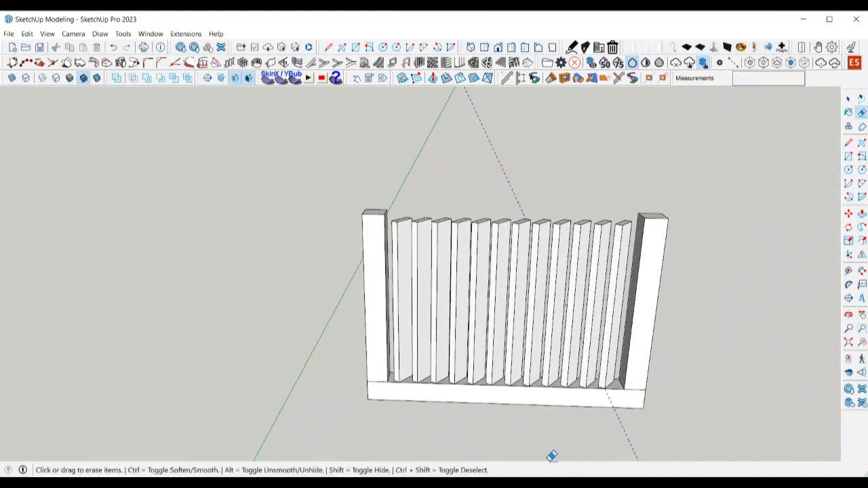
middle_drag(551, 457, 663, 426)
key(space)
middle_drag(496, 331, 388, 351)
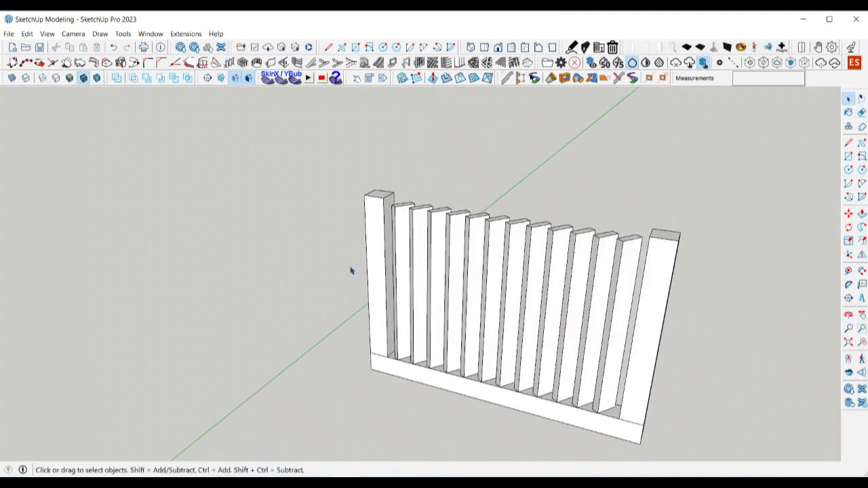
scroll(365, 203, up, 4)
scroll(405, 186, down, 4)
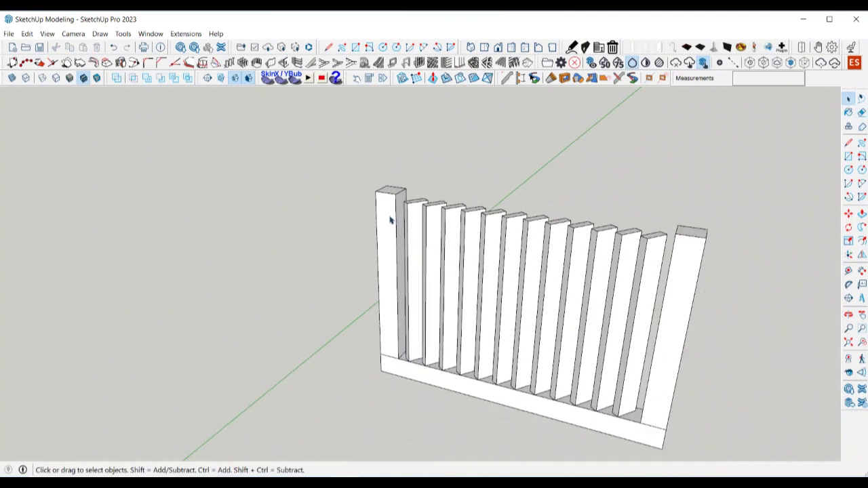
Draw a rectangle between the tops of the two end posts, from one post's inner corner to the opposite post's inner corner.
middle_drag(391, 219, 422, 209)
scroll(452, 185, up, 4)
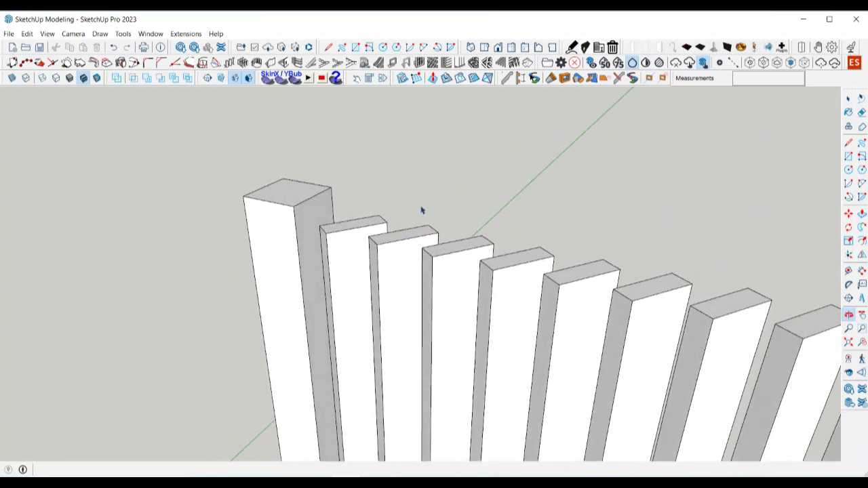
scroll(369, 211, down, 3)
scroll(365, 214, up, 3)
middle_drag(358, 214, 356, 214)
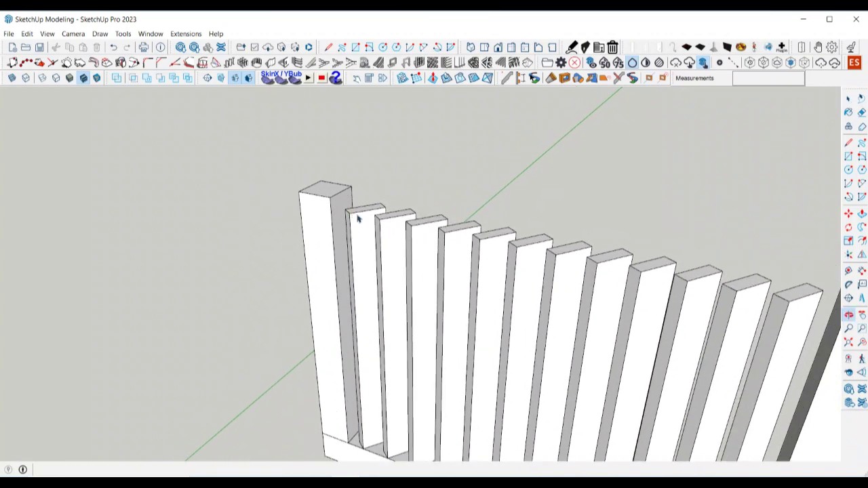
scroll(358, 218, up, 2)
key(r)
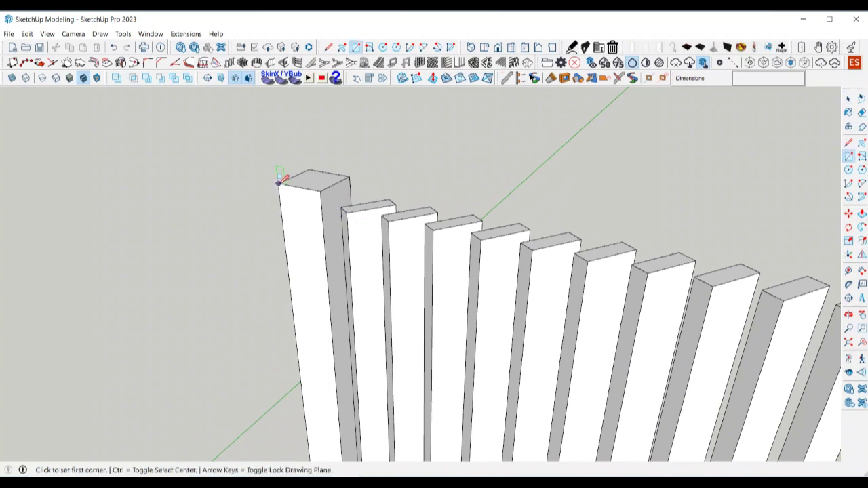
click(319, 191)
scroll(320, 191, down, 4)
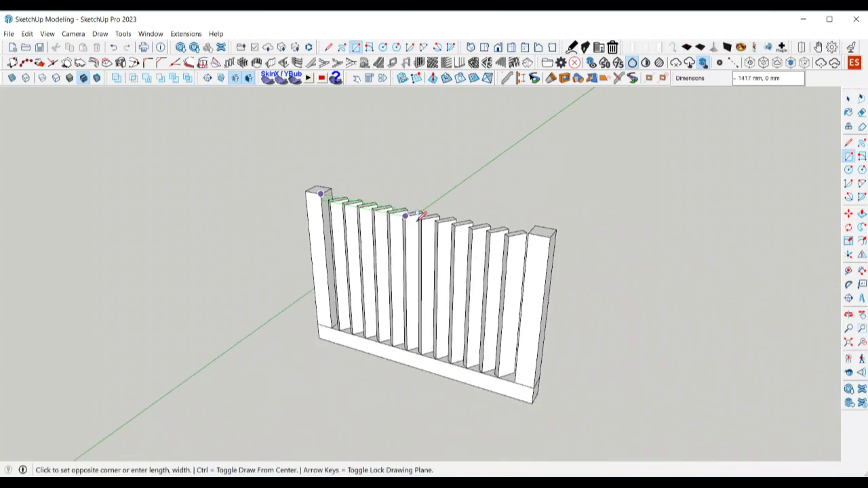
middle_drag(421, 216, 548, 225)
scroll(555, 206, up, 2)
click(557, 201)
key(space)
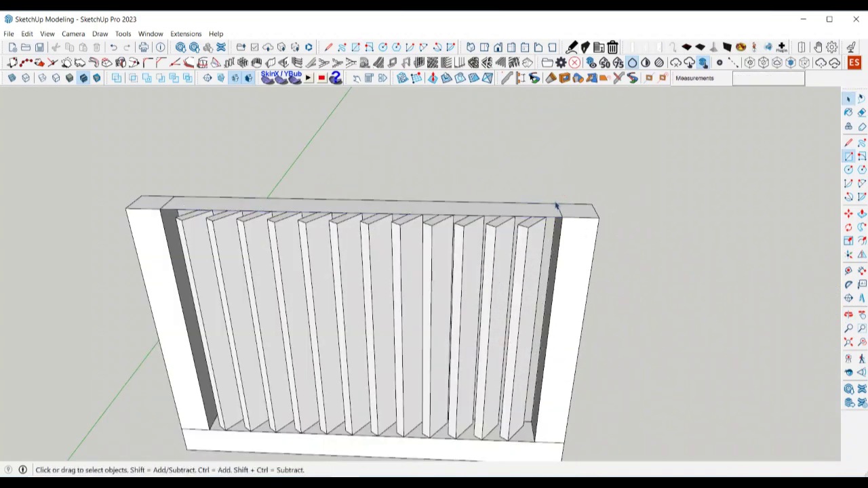
Make a group from the rectangle between the post tops, including its edges.
scroll(461, 210, up, 3)
middle_drag(461, 209, 547, 201)
double_click(547, 201)
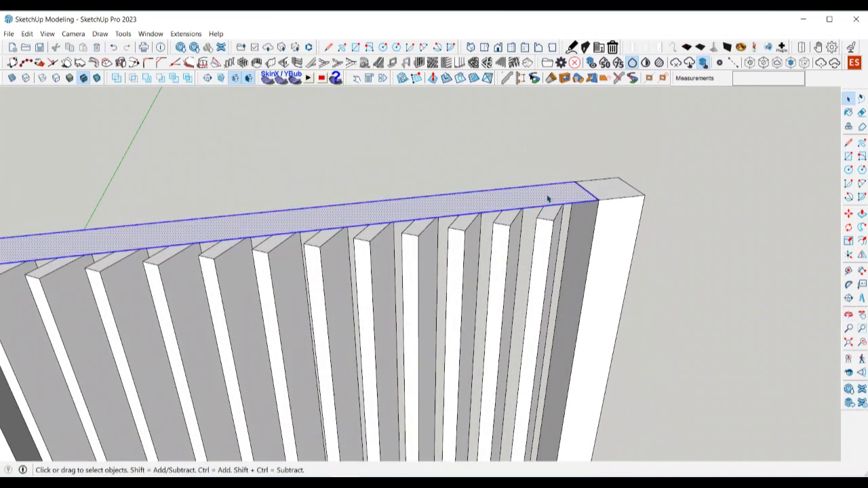
right_click(547, 200)
click(582, 281)
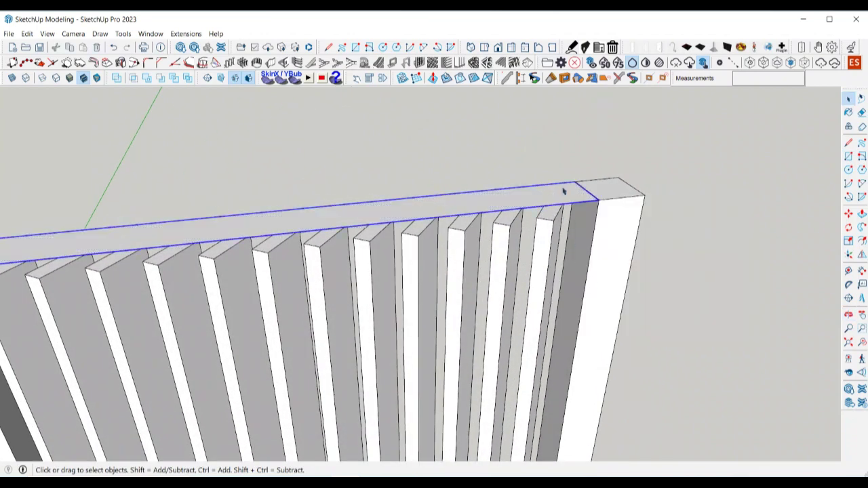
Pull the grouped rectangle's face up 100 mm to form the top rail, then leave the group.
double_click(562, 194)
key(p)
click(562, 194)
text(2)
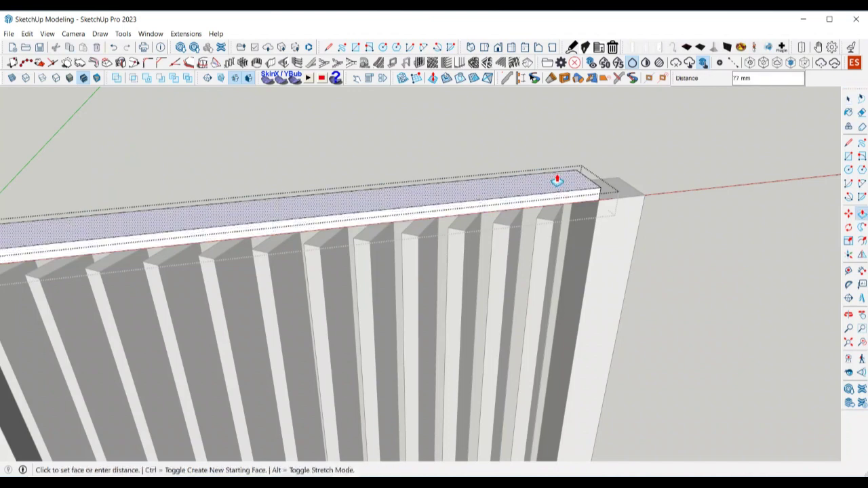
key(Return)
key(Escape)
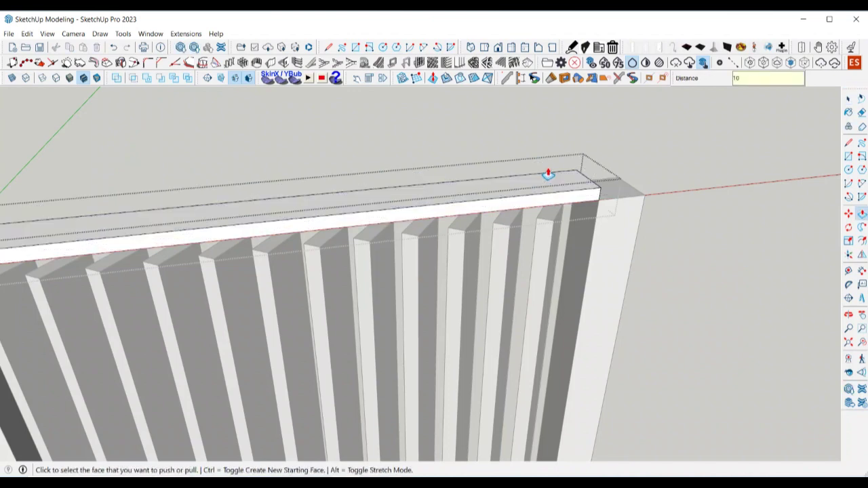
key(Return)
click(548, 174)
key(space)
click(699, 205)
Move the top rail down by its upper corner to the post's top corner so their top faces are flush.
scroll(589, 186, up, 2)
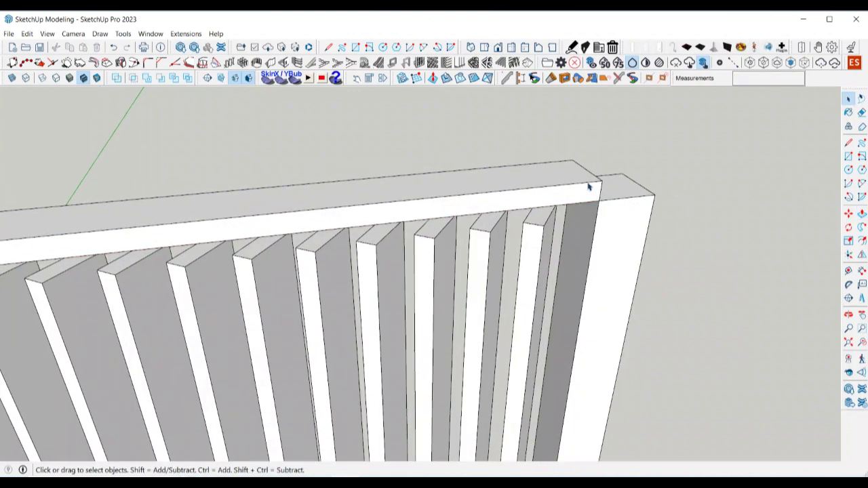
click(590, 186)
key(m)
click(601, 180)
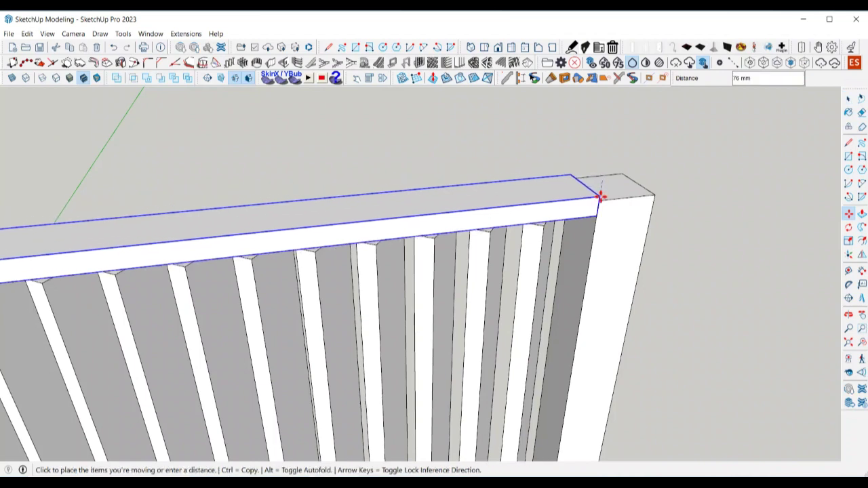
click(598, 203)
key(space)
scroll(674, 227, down, 8)
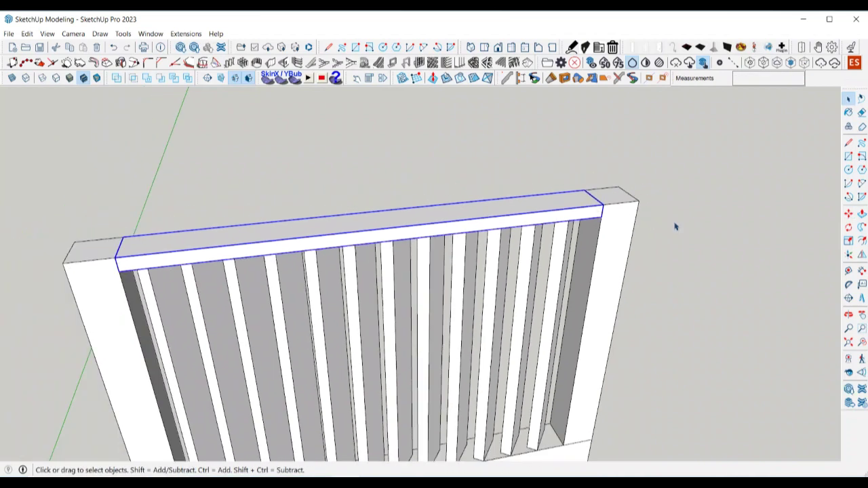
Open the top rail group and pull one long side face outward 50 mm.
mouse_move(680, 227)
middle_down()
mouse_move(539, 192)
mouse_move(699, 211)
mouse_move(679, 224)
middle_up()
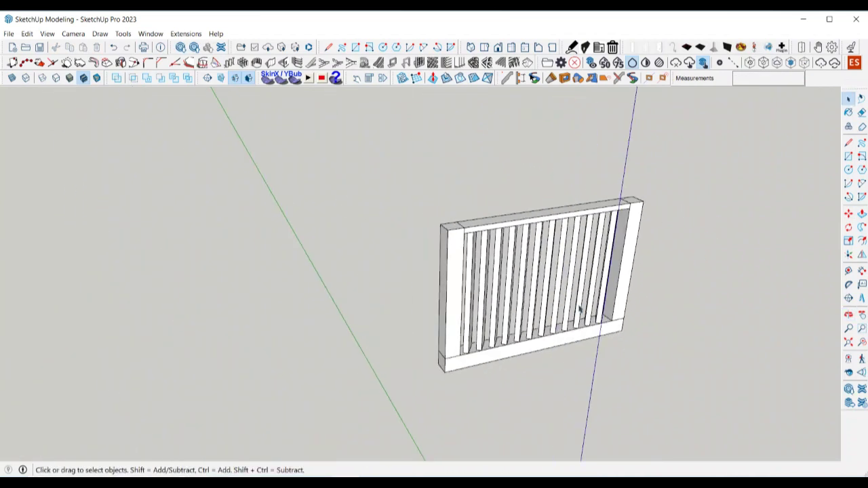
scroll(542, 326, up, 4)
middle_drag(542, 325, 598, 308)
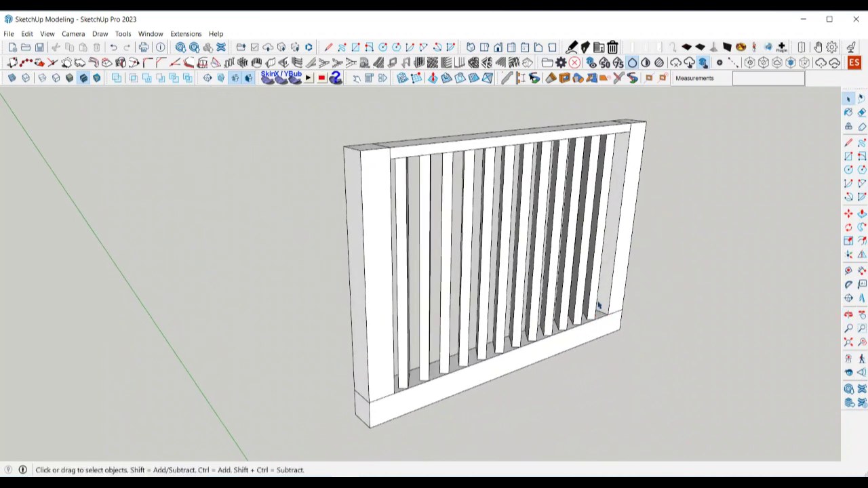
scroll(463, 188, up, 3)
middle_drag(463, 188, 412, 194)
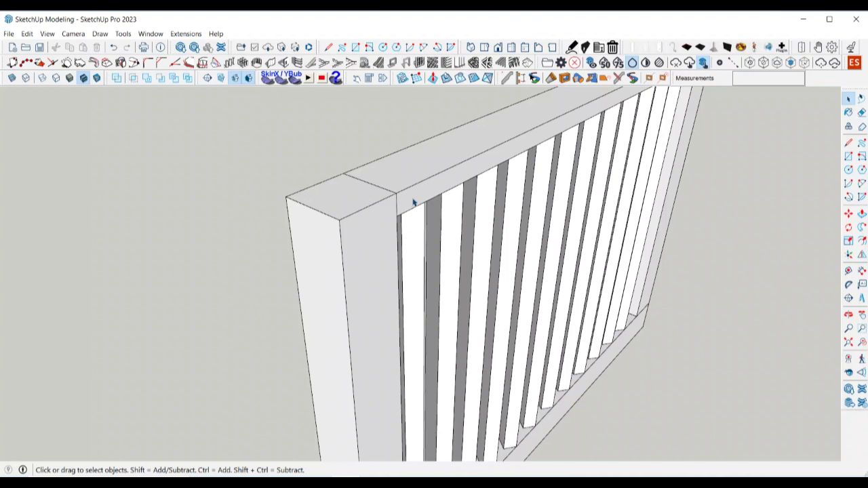
double_click(416, 200)
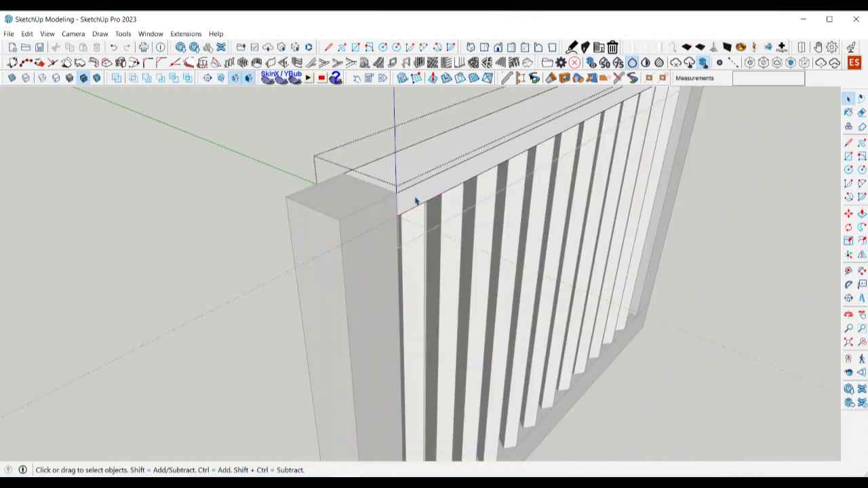
key(p)
click(416, 201)
click(420, 208)
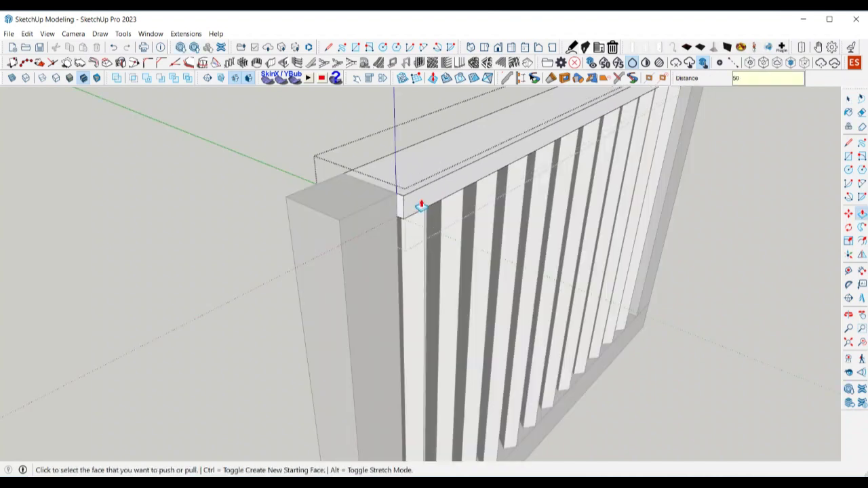
key(Return)
Pull the top rail's opposite long side face outward 50 mm.
scroll(419, 223, down, 2)
middle_drag(378, 242, 555, 216)
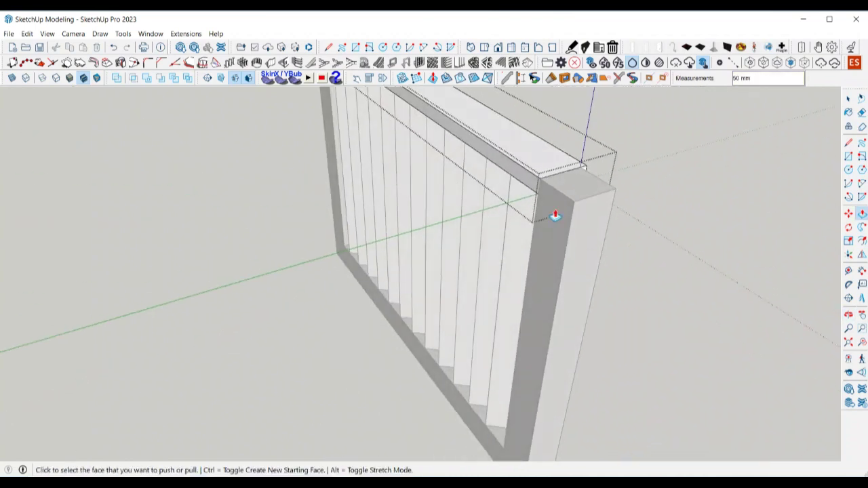
click(555, 216)
click(503, 191)
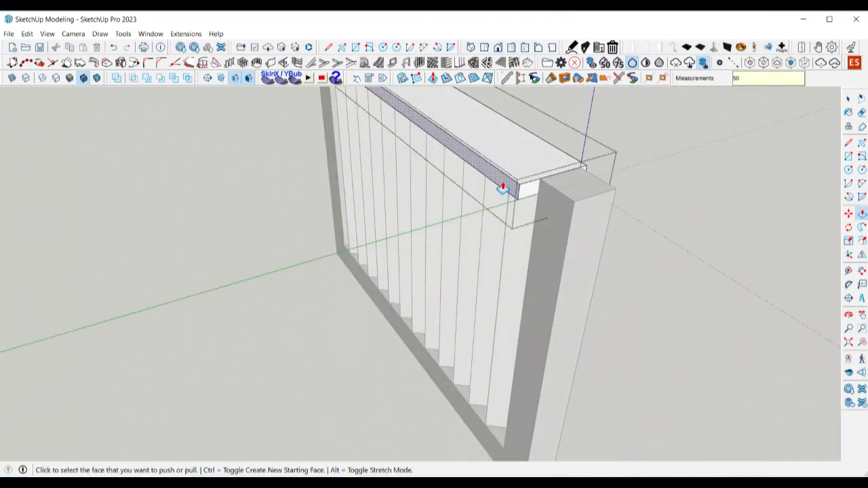
key(space)
Raise the top face of the first end post by 100 mm inside its group.
middle_drag(626, 300, 396, 257)
scroll(344, 265, up, 3)
click(380, 254)
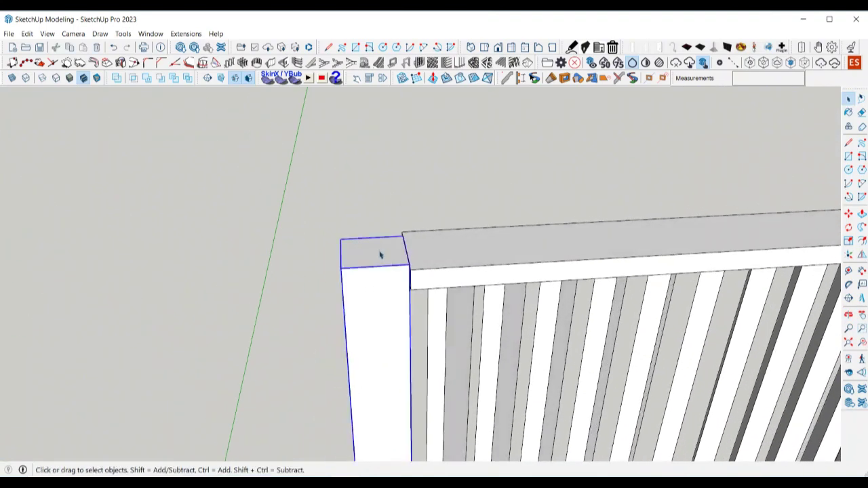
double_click(380, 254)
click(381, 256)
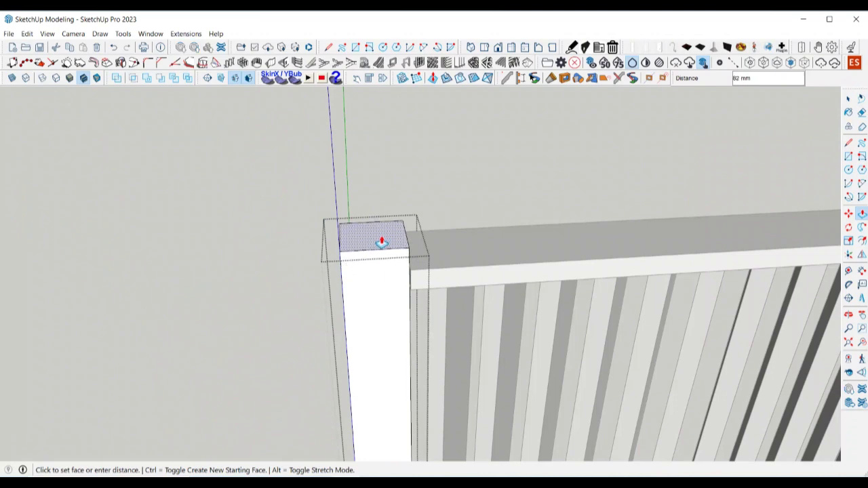
click(382, 239)
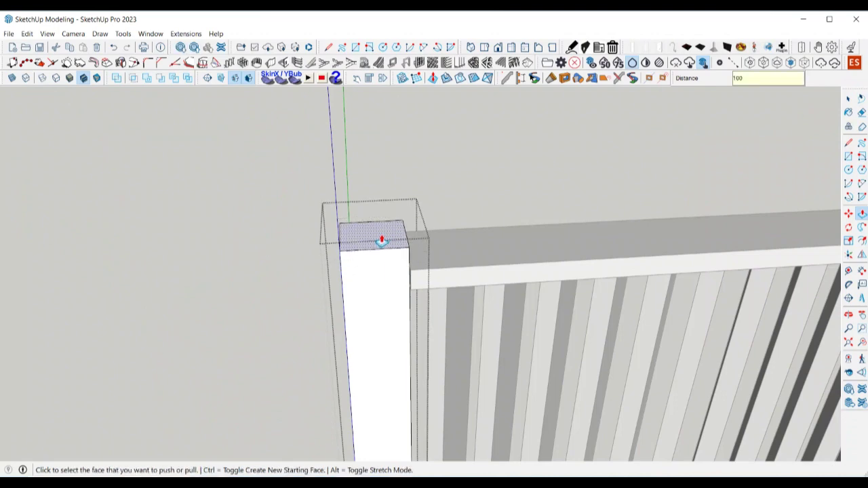
click(382, 240)
key(space)
Raise the top face of the opposite end post by 100 mm inside its group.
scroll(213, 219, down, 6)
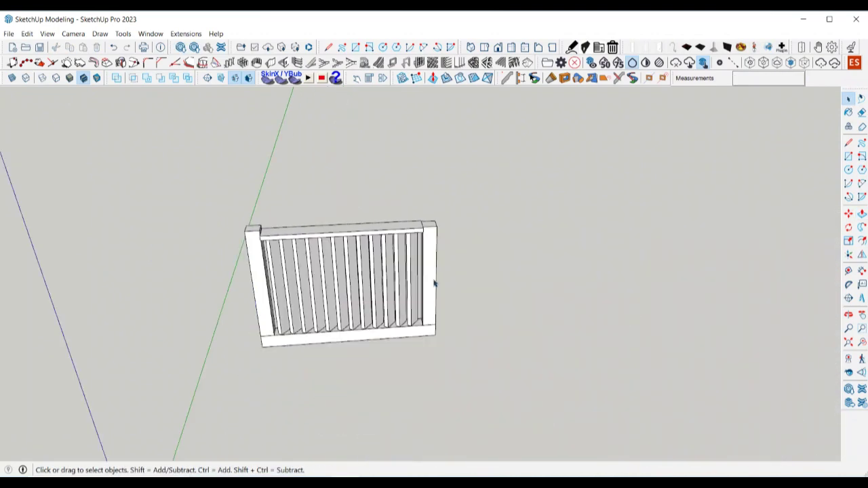
scroll(435, 284, up, 10)
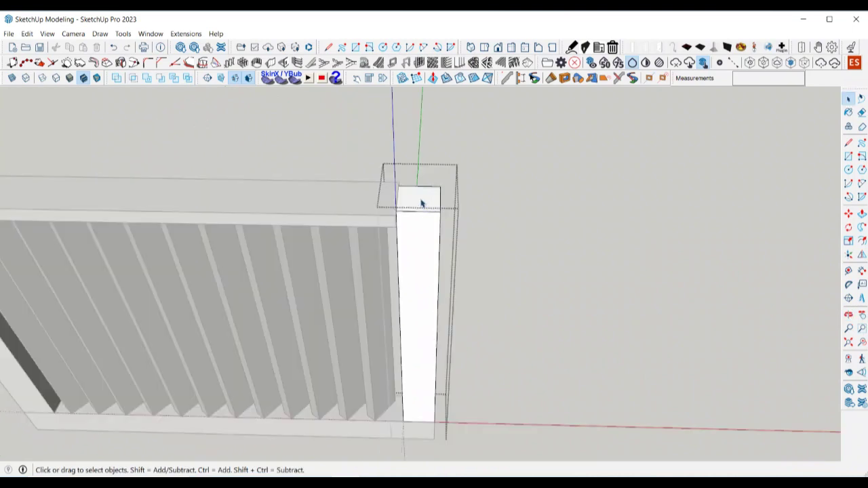
key(p)
click(423, 198)
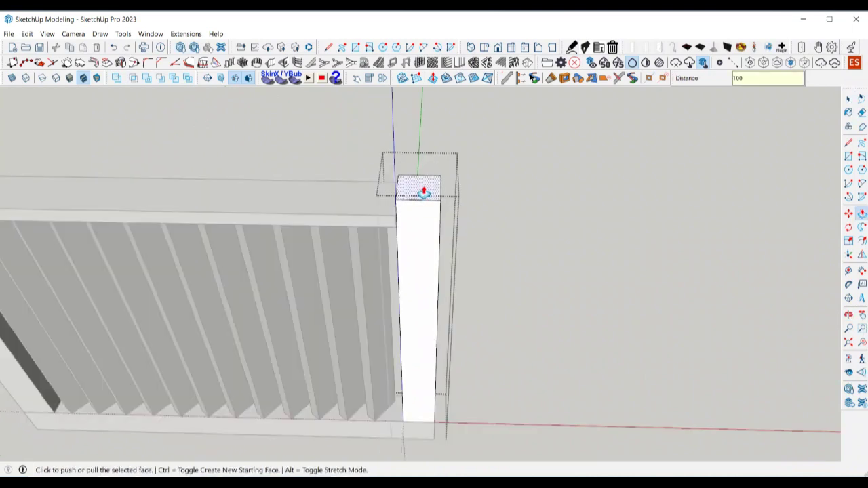
key(Return)
key(space)
Inside one end post's group, place a guide line 100 mm below the top edge of its front face.
scroll(618, 260, down, 8)
scroll(517, 235, up, 3)
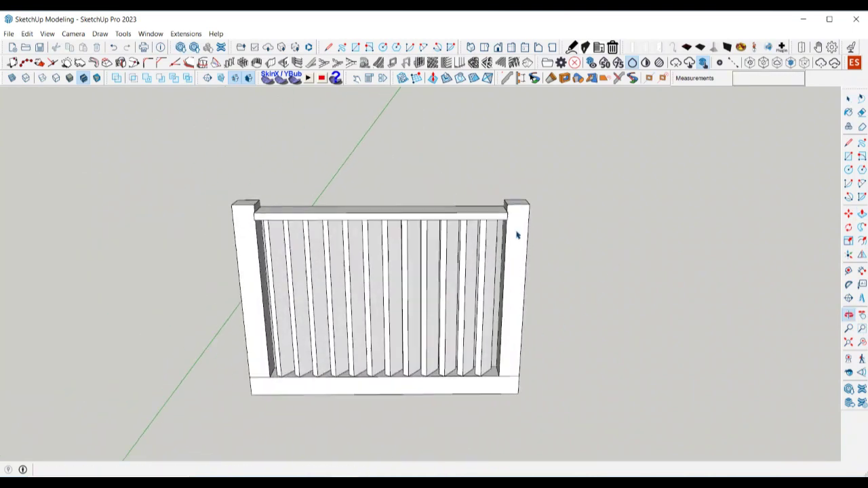
scroll(143, 234, up, 5)
middle_drag(572, 174, 486, 150)
click(542, 159)
double_click(541, 159)
key(t)
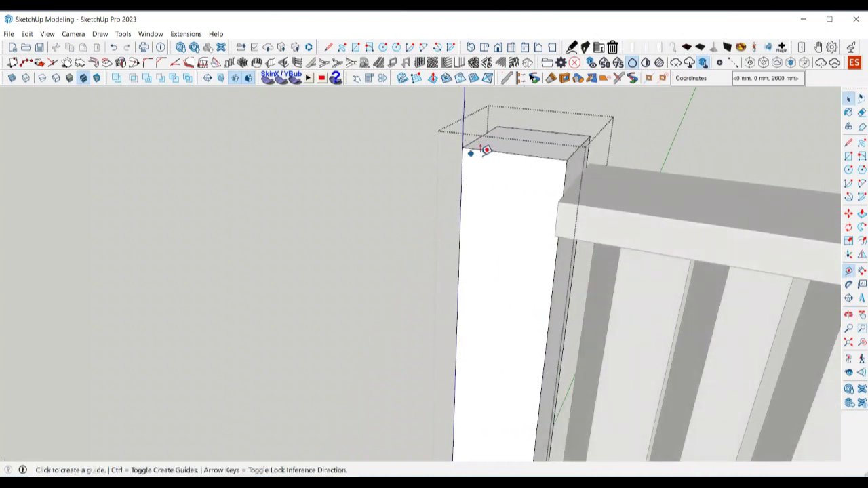
click(513, 153)
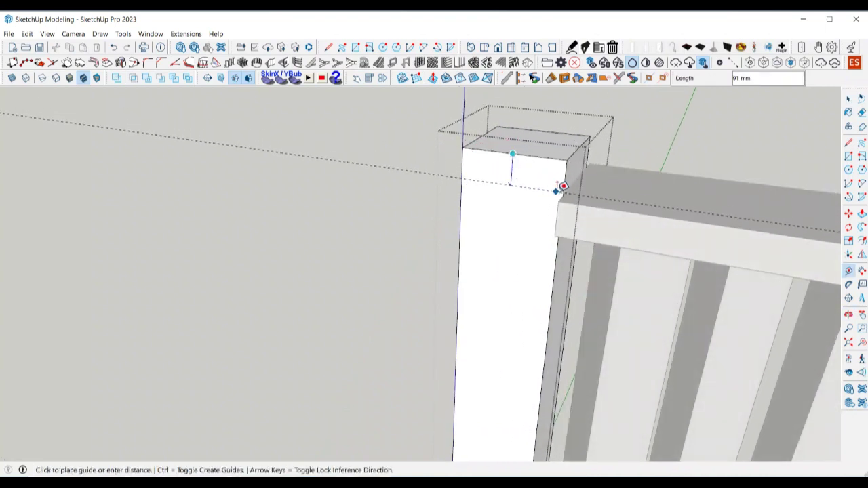
click(569, 190)
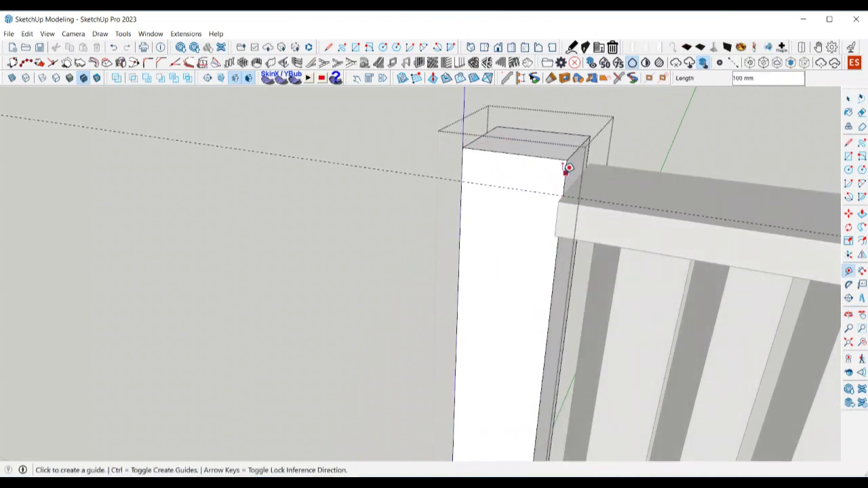
key(space)
Draw lines around the end post's side faces at the guide's height, closing a loop below its top.
key(l)
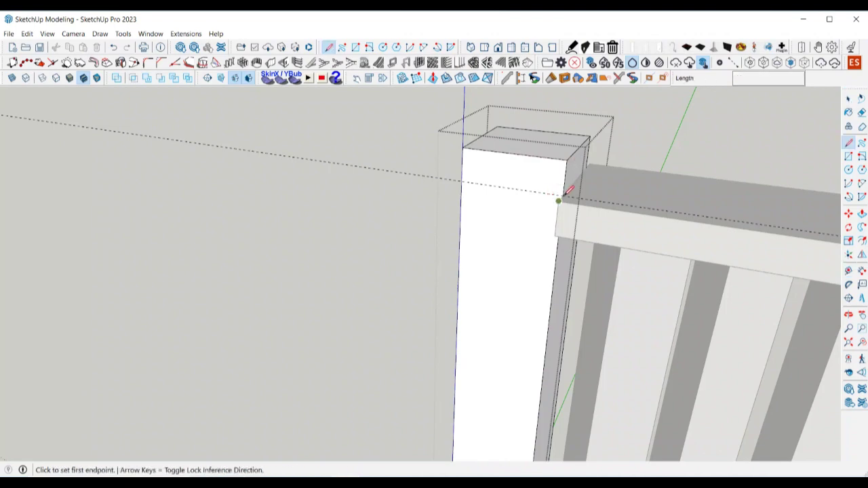
click(563, 195)
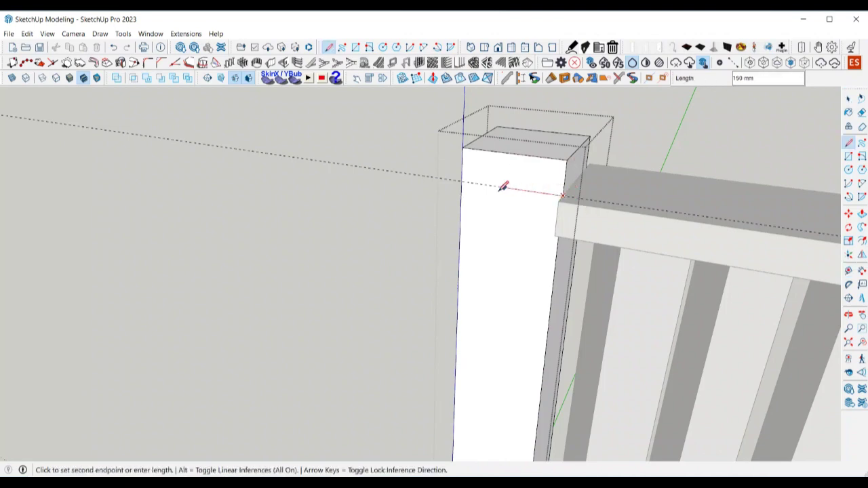
click(465, 180)
middle_drag(465, 178, 390, 181)
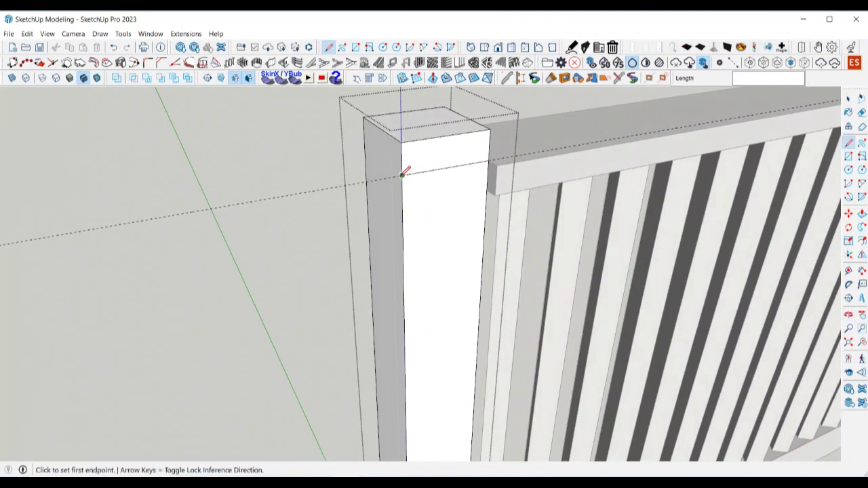
click(402, 175)
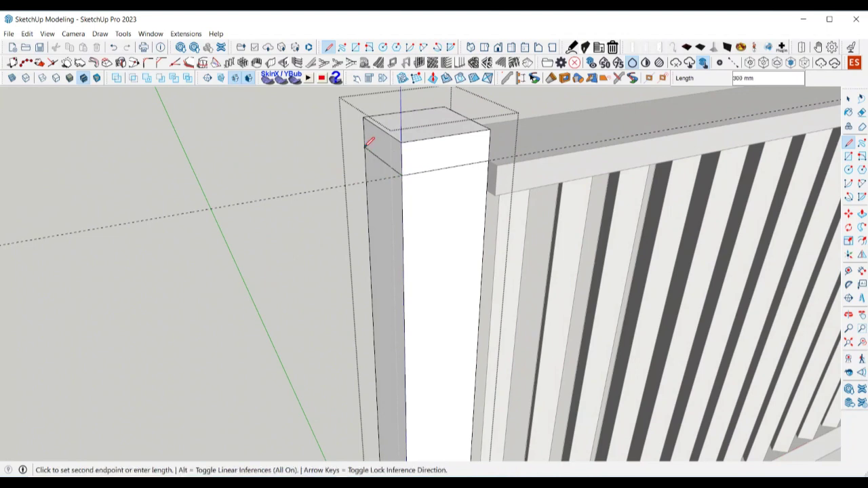
click(370, 143)
mouse_move(368, 145)
middle_down()
mouse_move(306, 170)
mouse_move(333, 77)
mouse_move(379, 178)
mouse_move(402, 170)
middle_up()
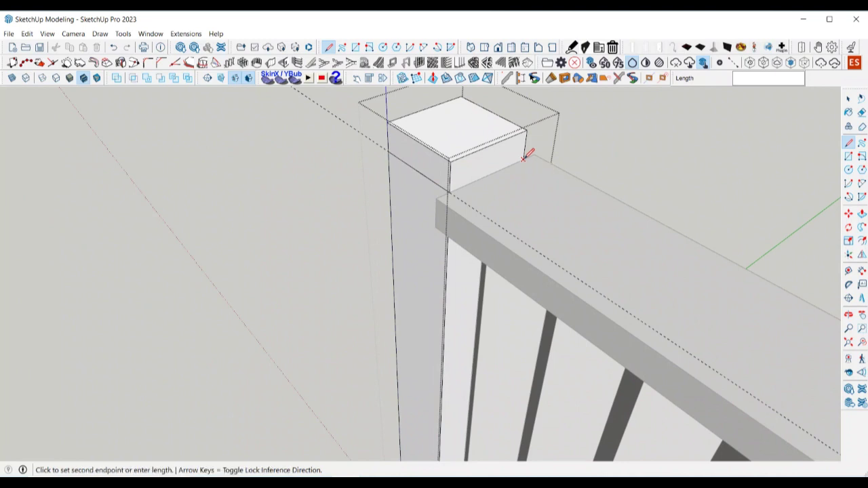
click(449, 191)
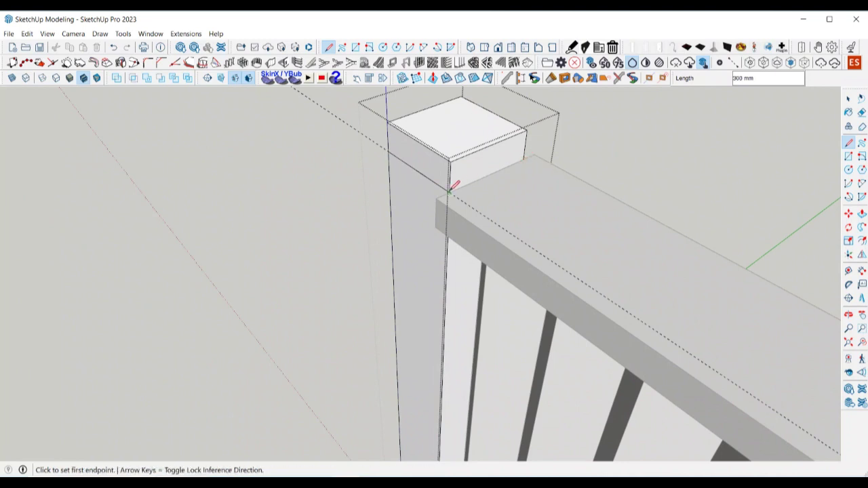
Draw the remaining line across the end post's back face at the guide's height, level with the existing loop.
key(space)
click(475, 174)
middle_drag(474, 174, 580, 215)
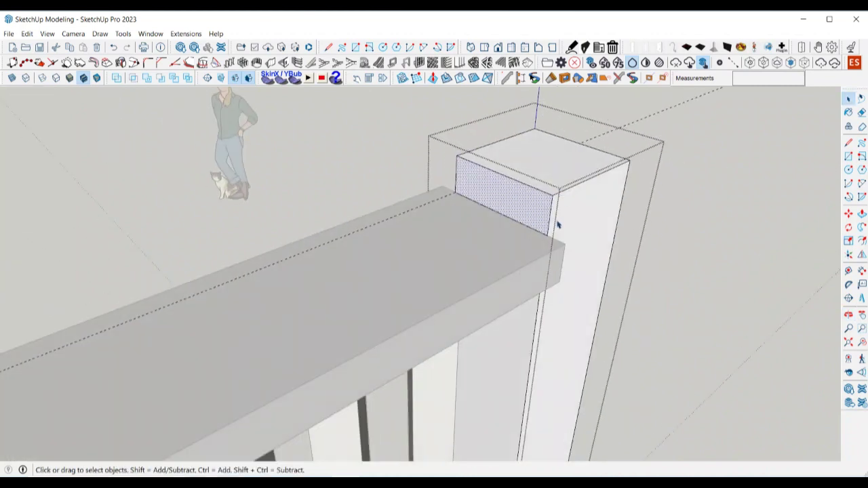
key(l)
click(548, 234)
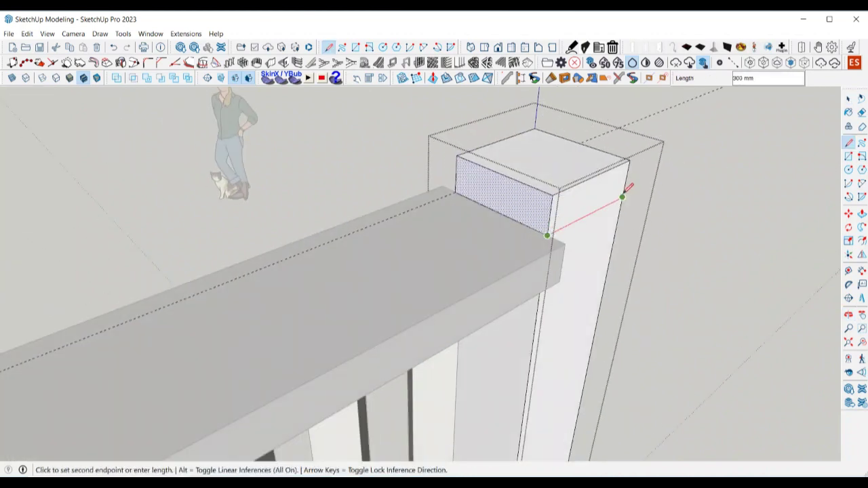
click(622, 197)
Try to extrude the back face above the loop outward by 100 mm with Push/Pull.
key(space)
click(598, 196)
key(p)
click(596, 198)
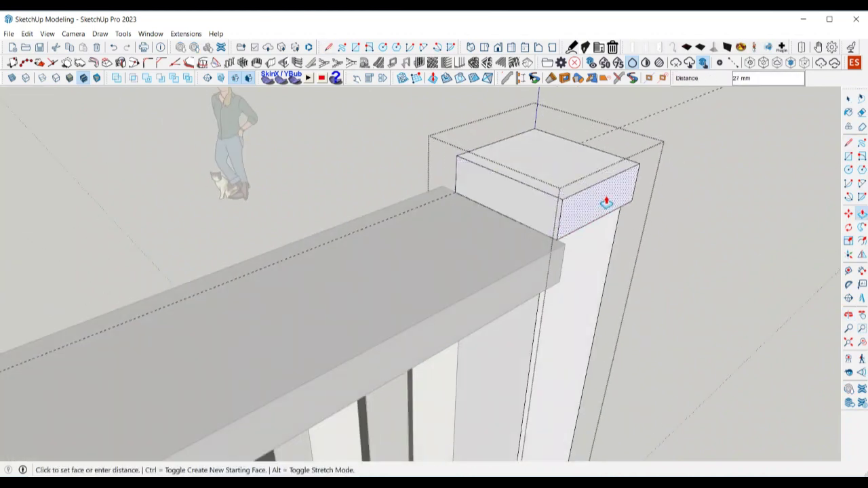
click(605, 203)
text(100)
key(Return)
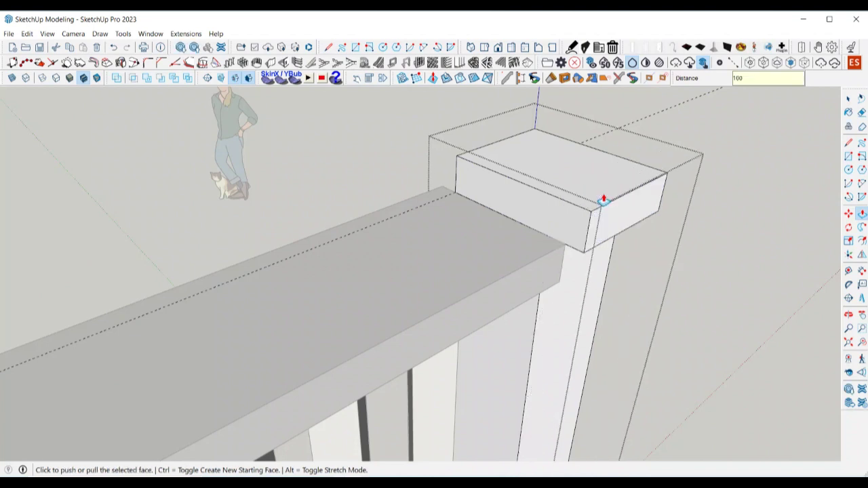
click(556, 232)
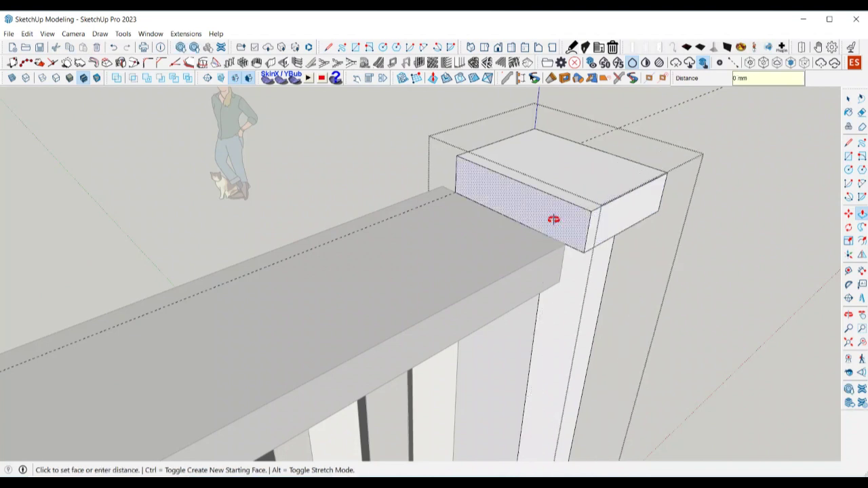
middle_drag(553, 219, 529, 207)
key(Escape)
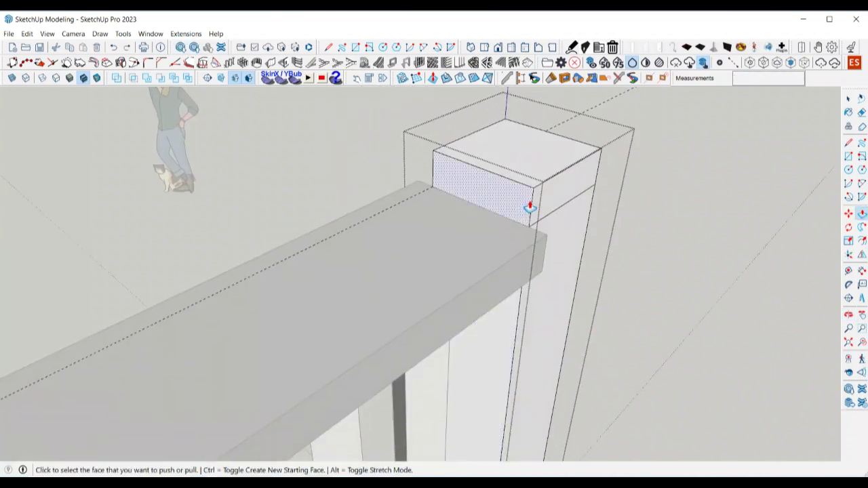
Extrude the back and front faces above the loop on the end post outward by 100 mm each.
click(568, 203)
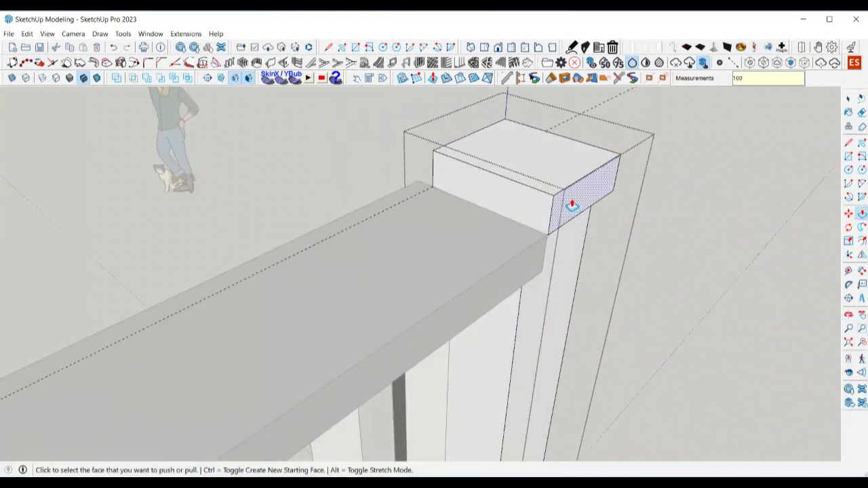
key(Return)
middle_drag(582, 210, 287, 244)
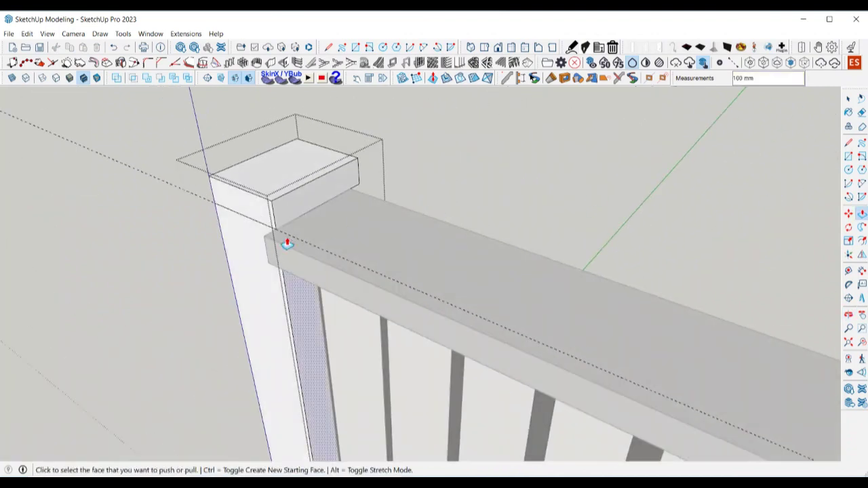
click(251, 214)
click(246, 224)
text(1)
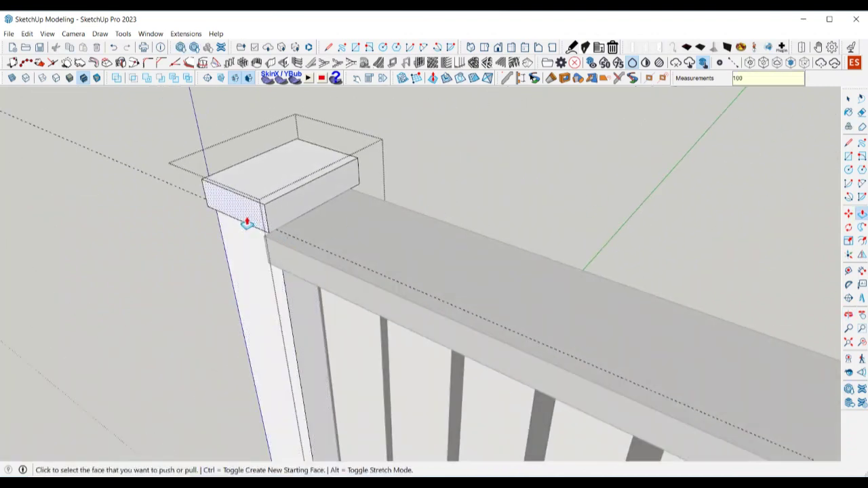
key(Return)
Extrude the outer end face and rail-facing face above the loop outward by 100 mm each, completing the first post's cap.
middle_drag(248, 219, 237, 188)
click(279, 278)
click(271, 281)
text(100)
key(Return)
click(237, 188)
click(249, 193)
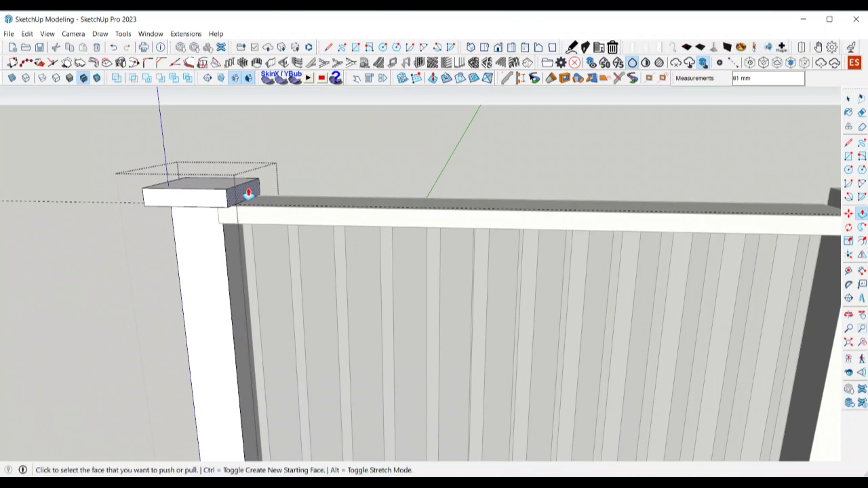
text(100)
key(Return)
scroll(193, 191, down, 5)
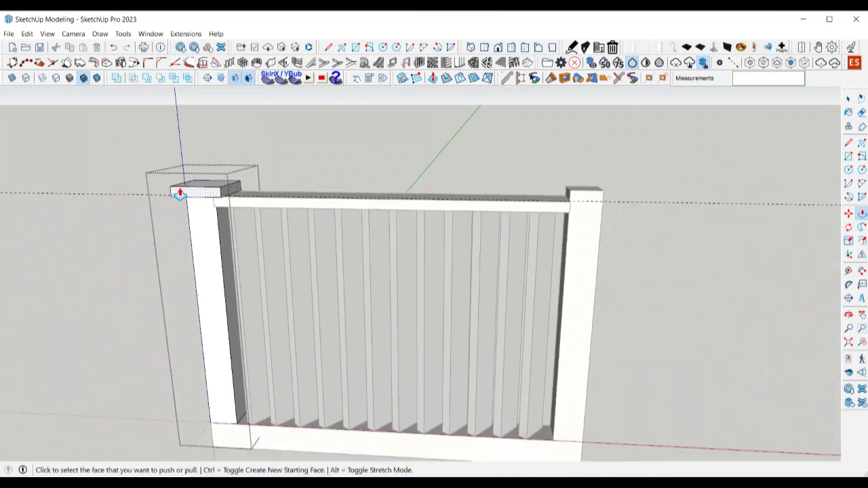
key(space)
Examine the whole frame from several sides and compare the tops of the two end posts.
middle_drag(301, 193, 502, 132)
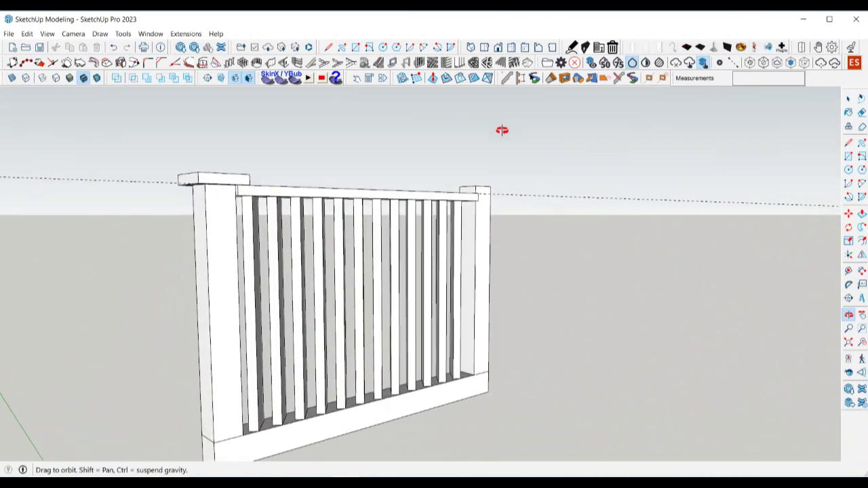
scroll(554, 144, down, 10)
scroll(554, 144, up, 6)
middle_drag(548, 246, 335, 245)
scroll(335, 245, down, 4)
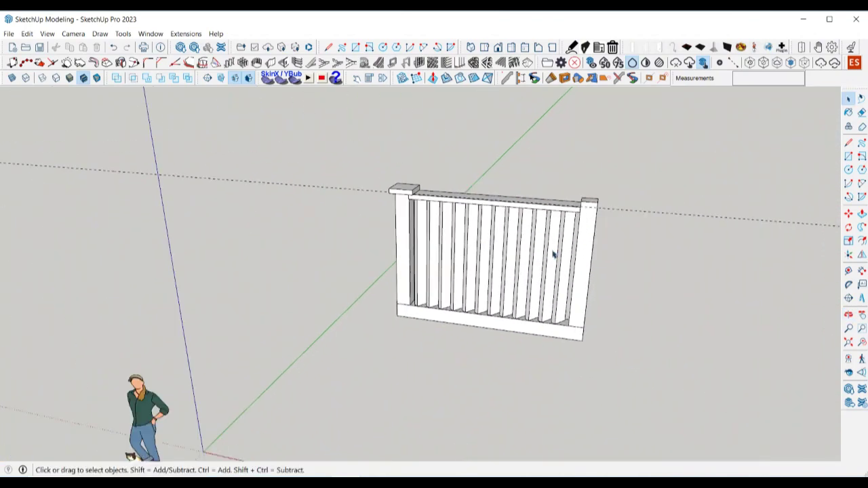
scroll(554, 252, up, 4)
middle_drag(554, 252, 610, 196)
scroll(582, 212, up, 2)
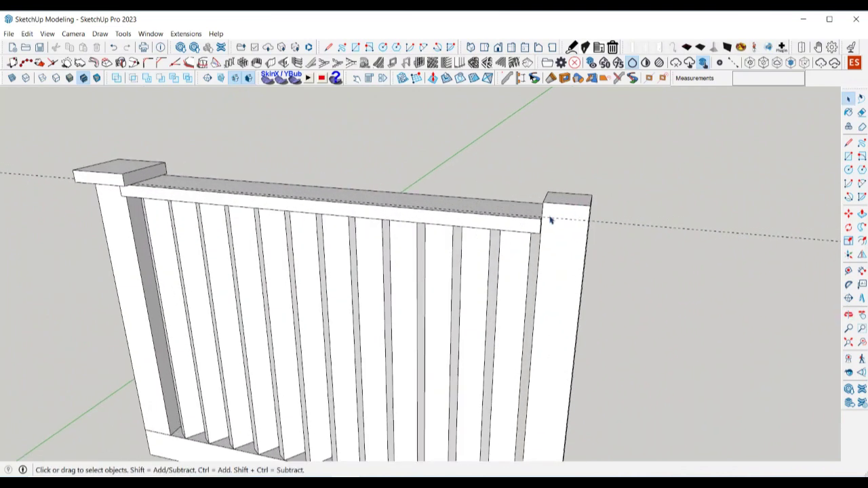
Inside the opposite end post's group, draw a line across the front face along the guide line.
double_click(551, 220)
key(l)
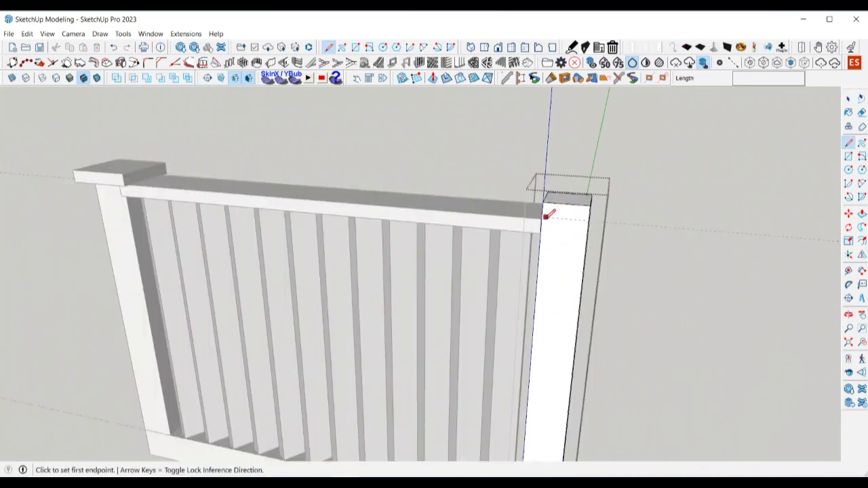
scroll(544, 218, up, 5)
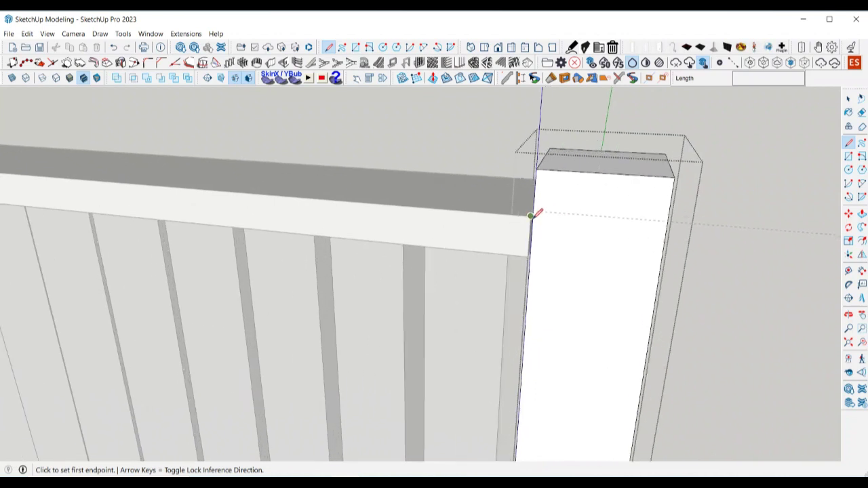
middle_drag(573, 212, 609, 193)
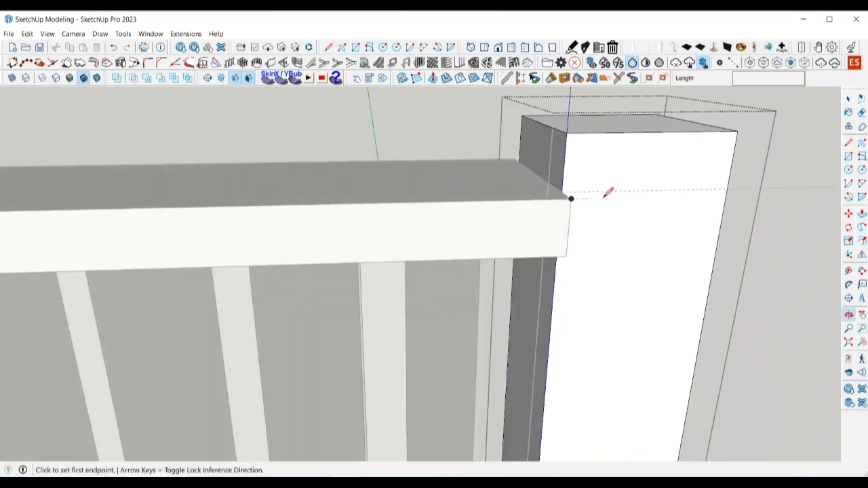
click(561, 191)
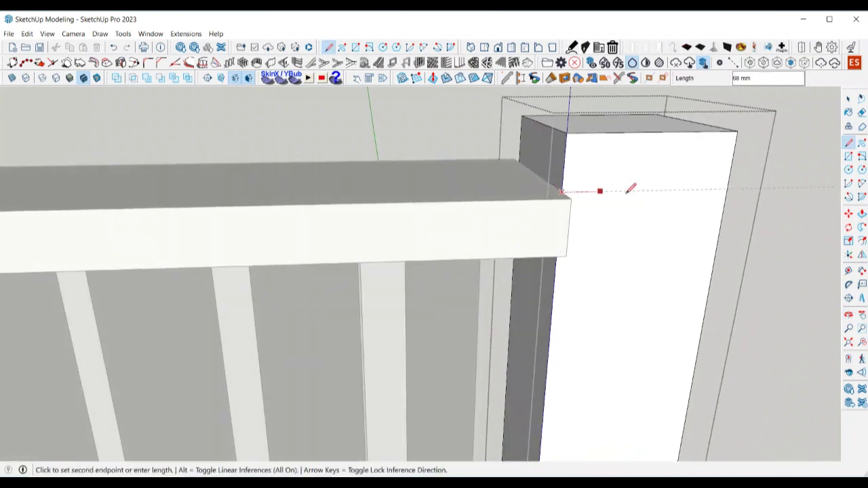
click(732, 188)
Continue the line around the opposite post's outer end, back and rail-facing faces to close a loop below its top.
middle_drag(726, 188, 467, 325)
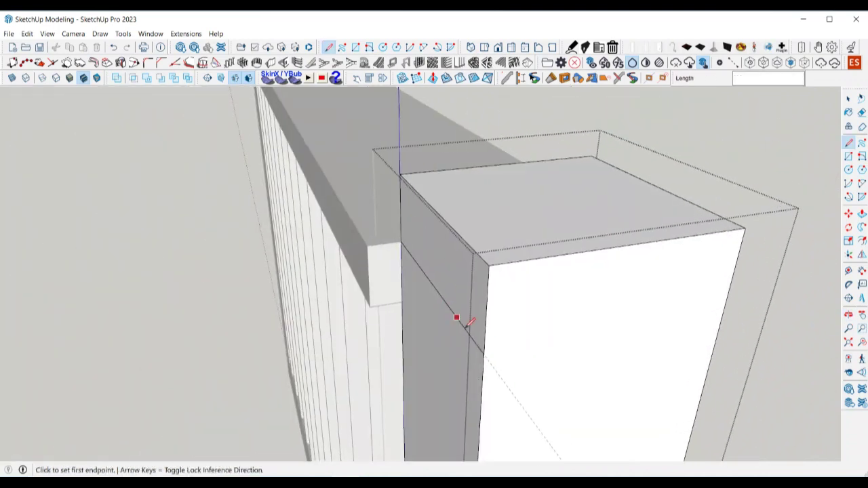
click(484, 354)
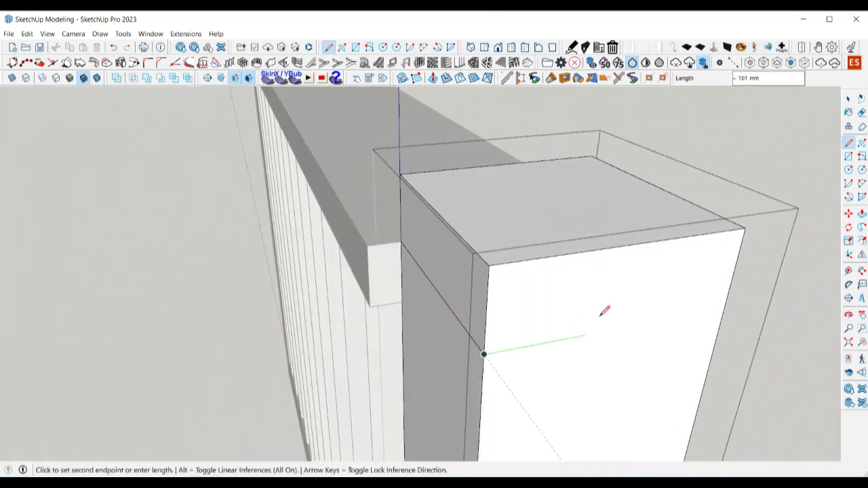
click(724, 310)
middle_drag(733, 301, 339, 325)
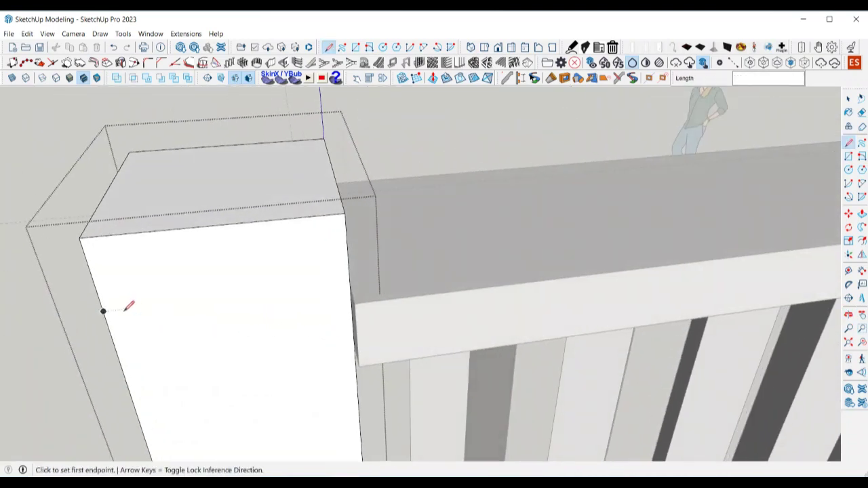
click(103, 312)
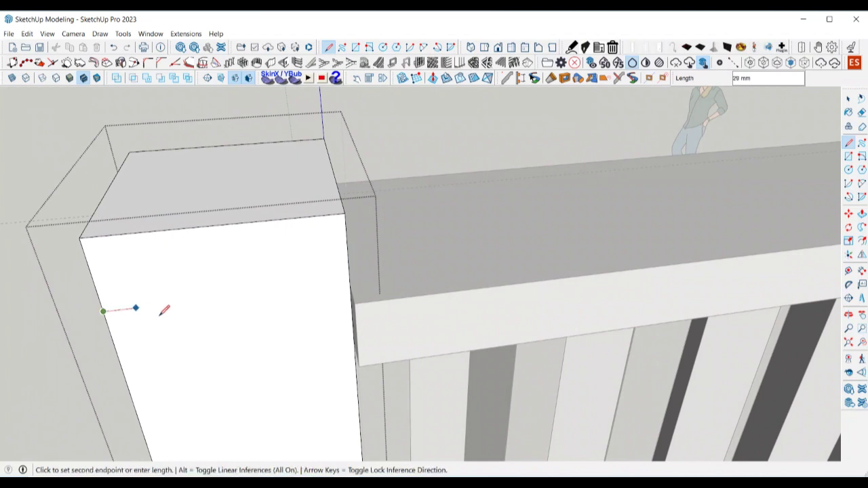
click(350, 283)
middle_drag(350, 279, 261, 274)
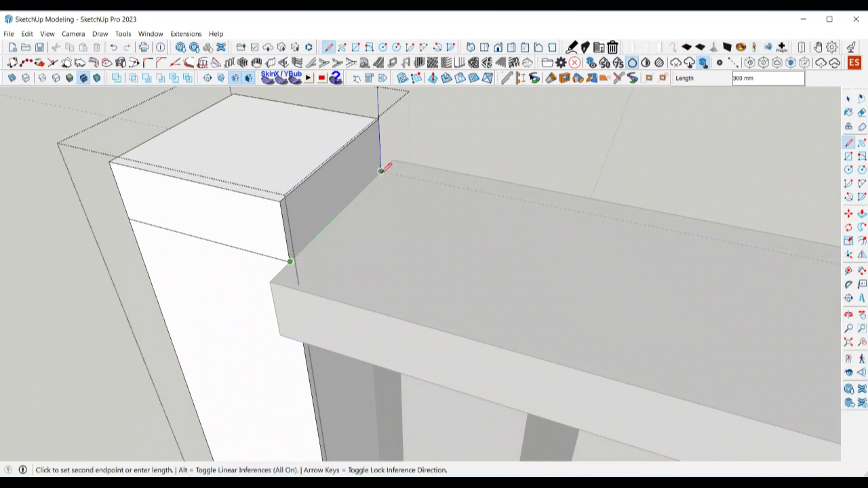
click(381, 170)
Extrude the rail-facing and back faces above the loop on the opposite post outward by 100 mm each.
key(space)
click(324, 190)
text(p)
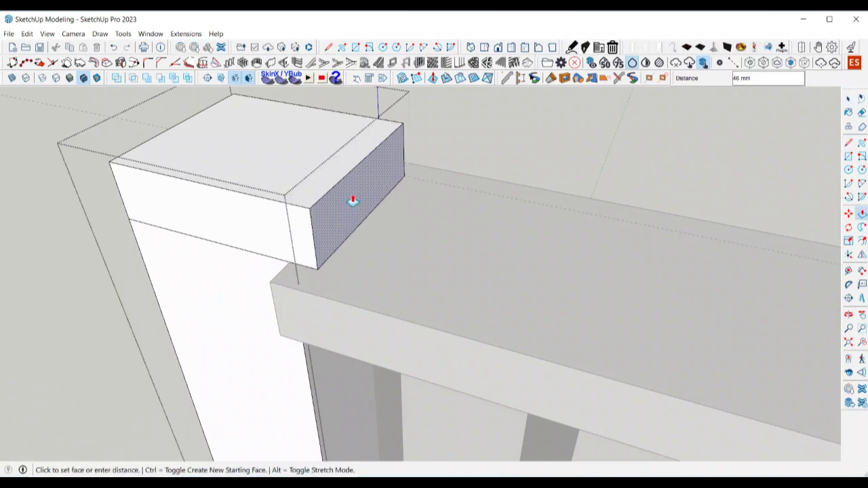
text(10)
click(347, 196)
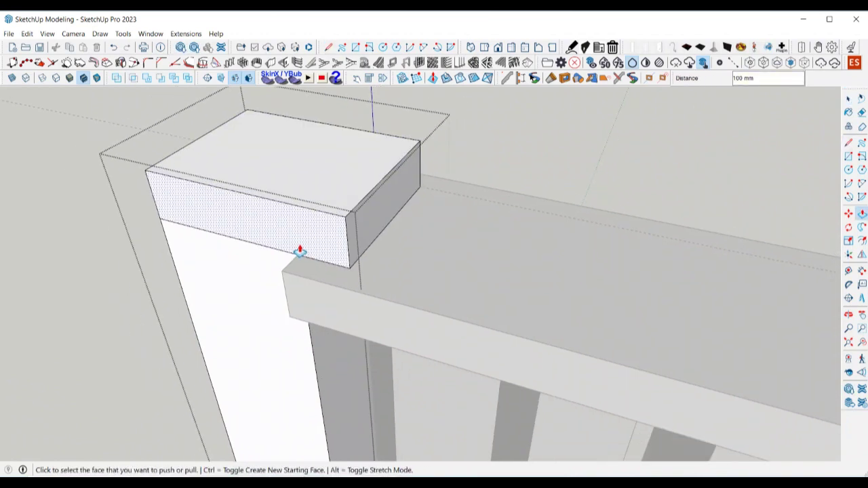
click(301, 252)
text(1)
key(Return)
Extrude the opposite post's front and outer end faces above the loop outward by 100 mm each, completing its cap.
middle_drag(283, 251, 599, 266)
click(600, 256)
text(1)
key(Return)
drag(599, 266, 620, 278)
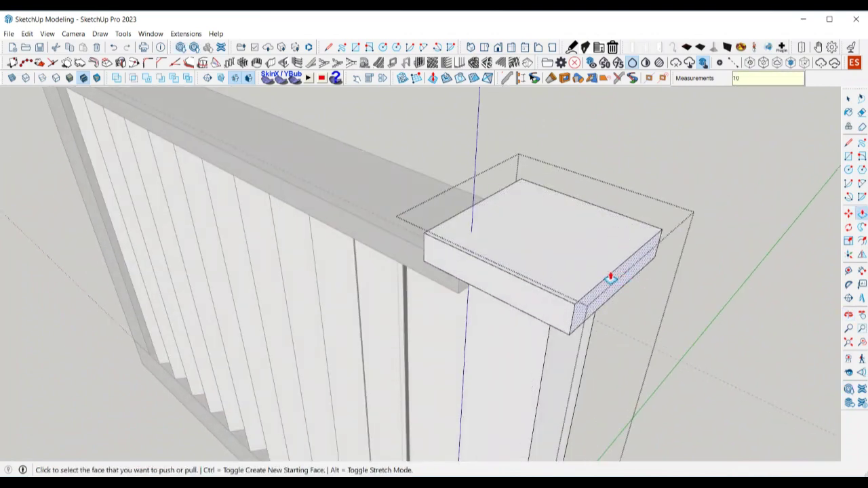
click(603, 274)
scroll(688, 196, down, 10)
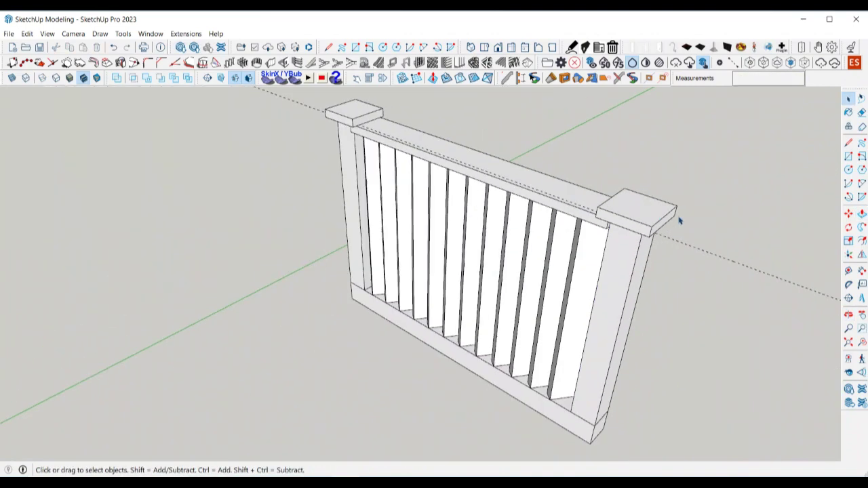
Open the group of the post that holds the guide line, delete the guide, and leave the group.
middle_drag(678, 219, 676, 251)
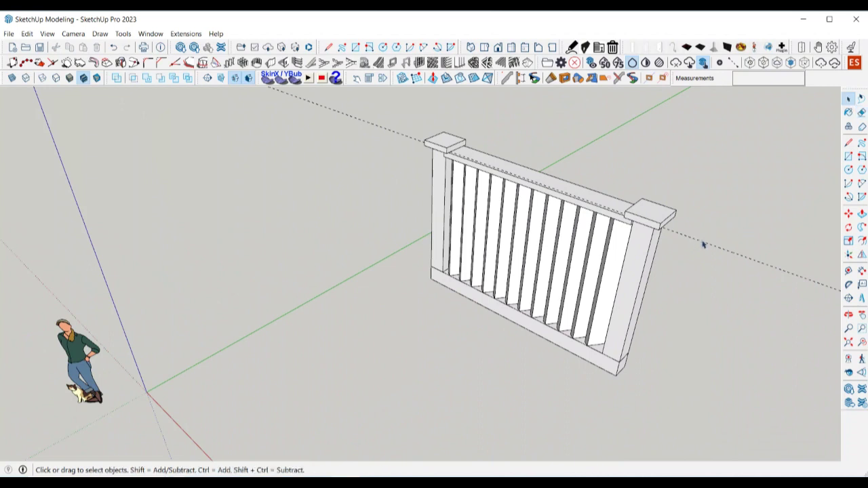
double_click(703, 244)
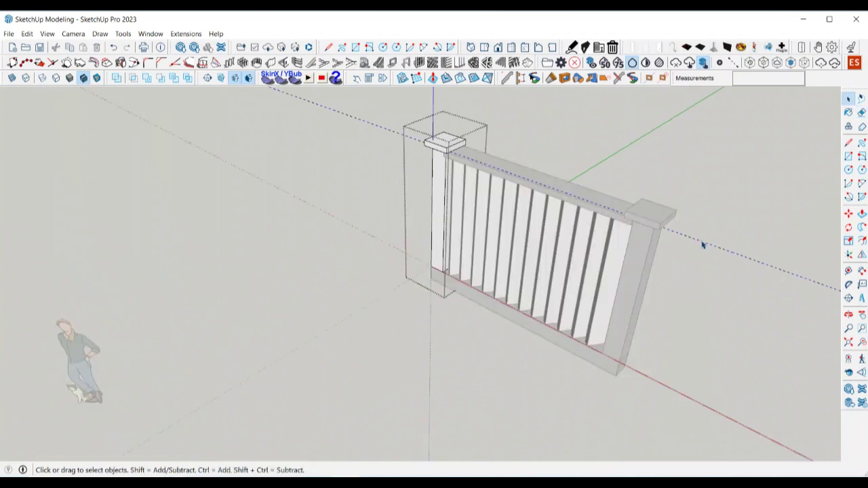
click(703, 236)
key(space)
scroll(699, 251, down, 3)
Paint the base beam, both end posts and the top rail with Concrete Scored Jointless from the Asphalt and Concrete materials.
middle_drag(694, 258, 427, 290)
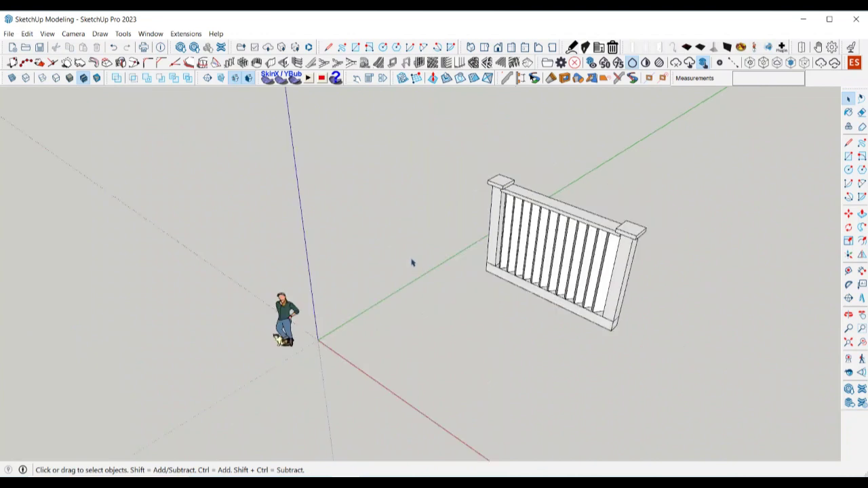
middle_drag(413, 263, 631, 202)
scroll(382, 305, up, 10)
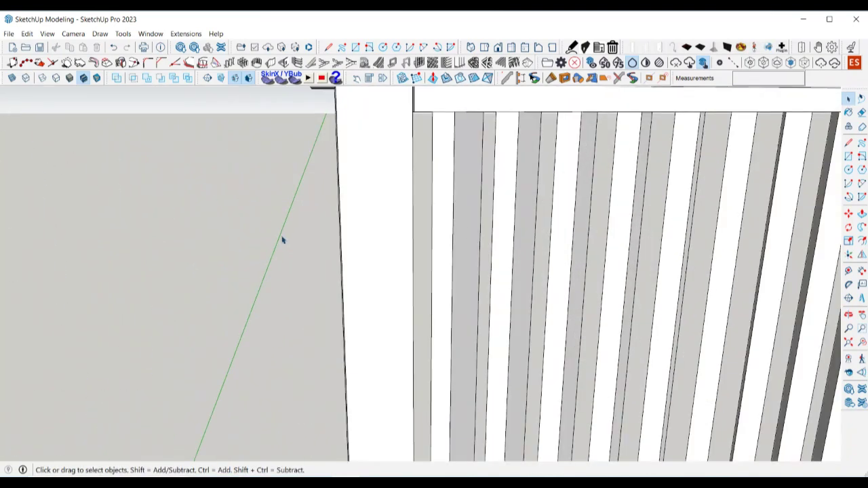
scroll(284, 240, down, 10)
middle_drag(407, 327, 426, 362)
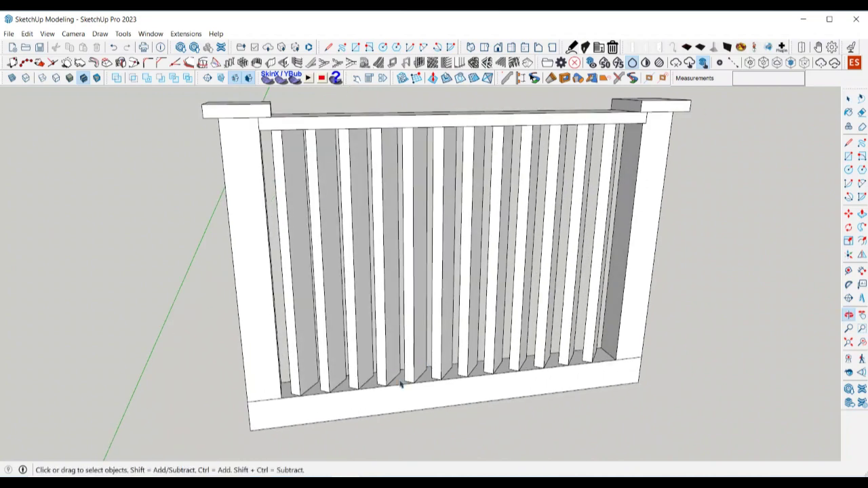
click(343, 418)
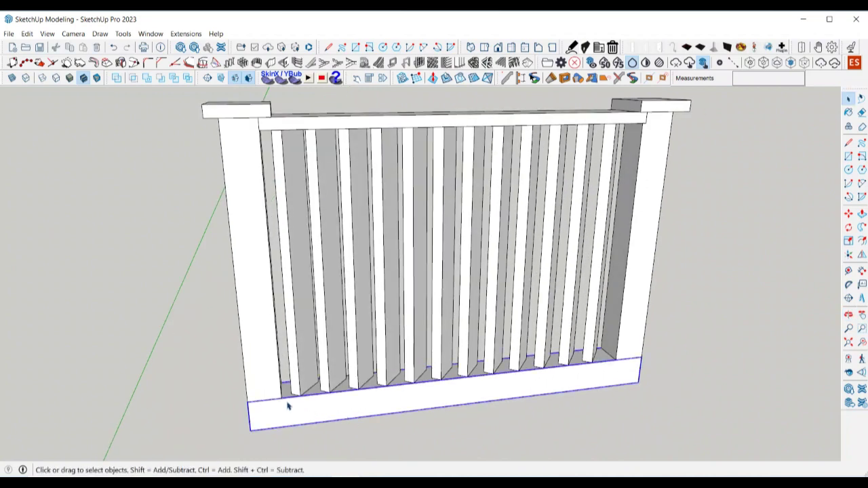
ctrl+click(270, 367)
ctrl+click(636, 335)
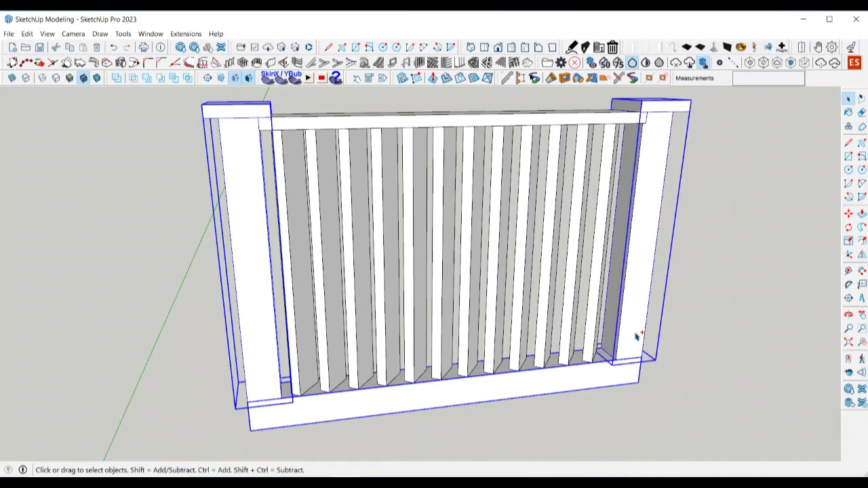
ctrl+click(580, 125)
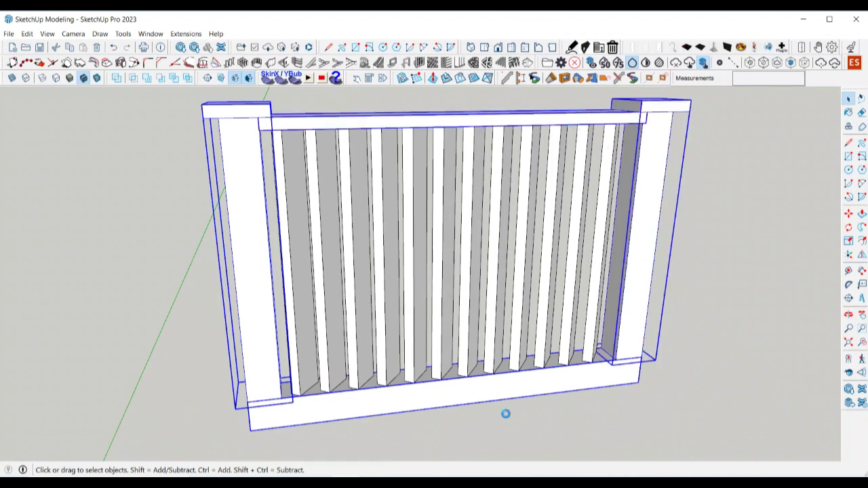
key(b)
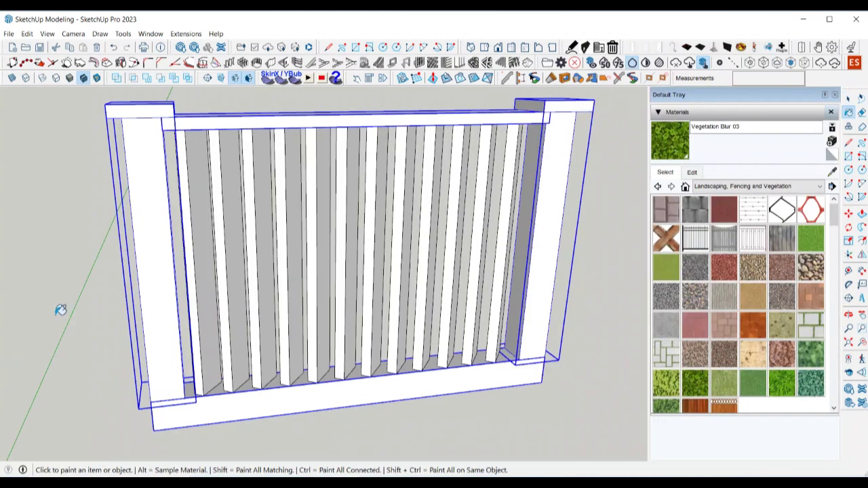
click(725, 188)
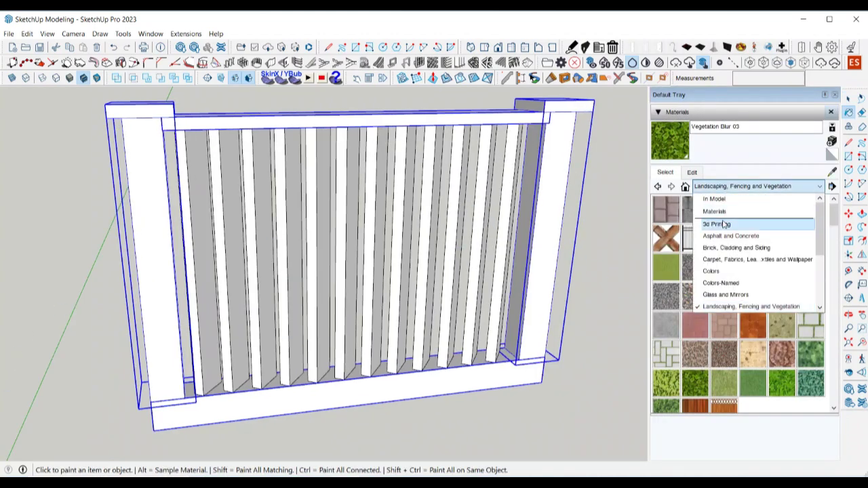
click(712, 271)
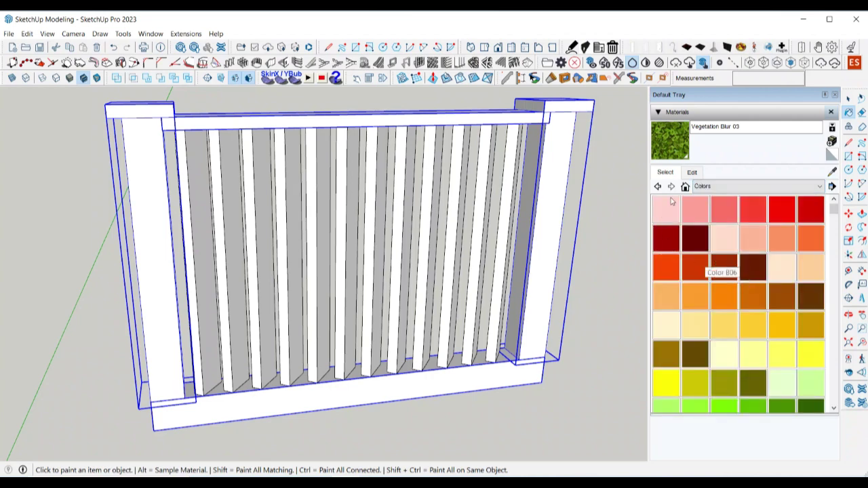
click(725, 187)
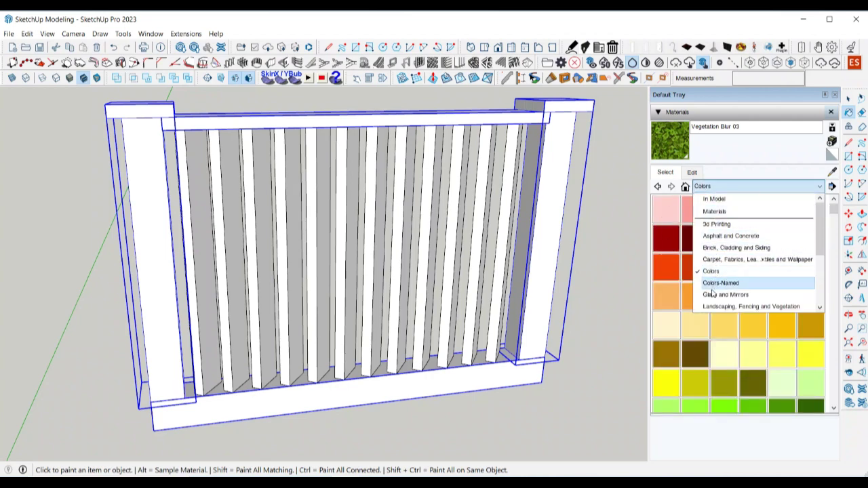
click(722, 235)
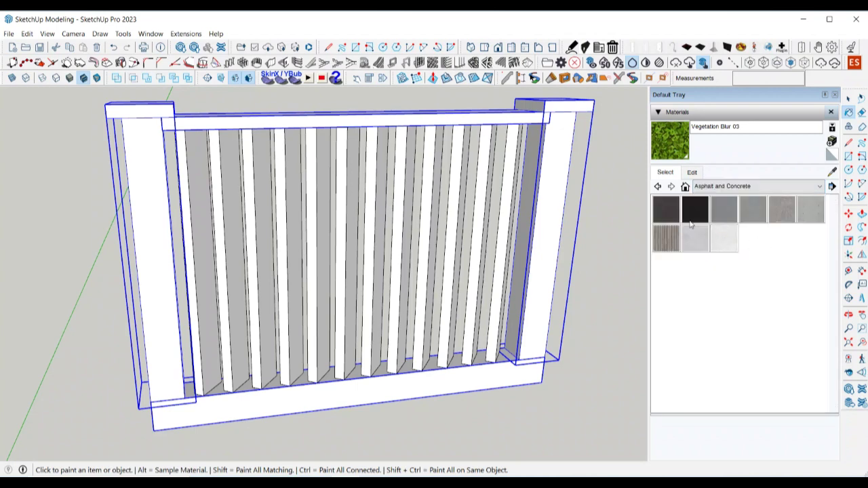
click(667, 238)
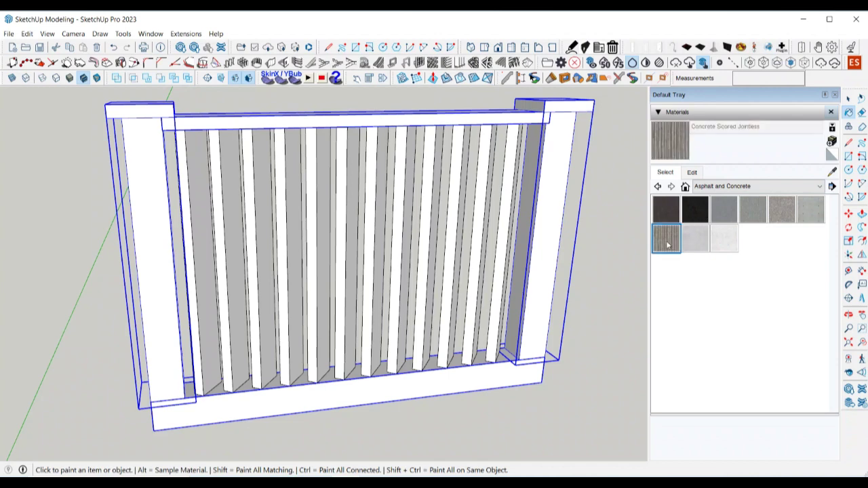
click(553, 243)
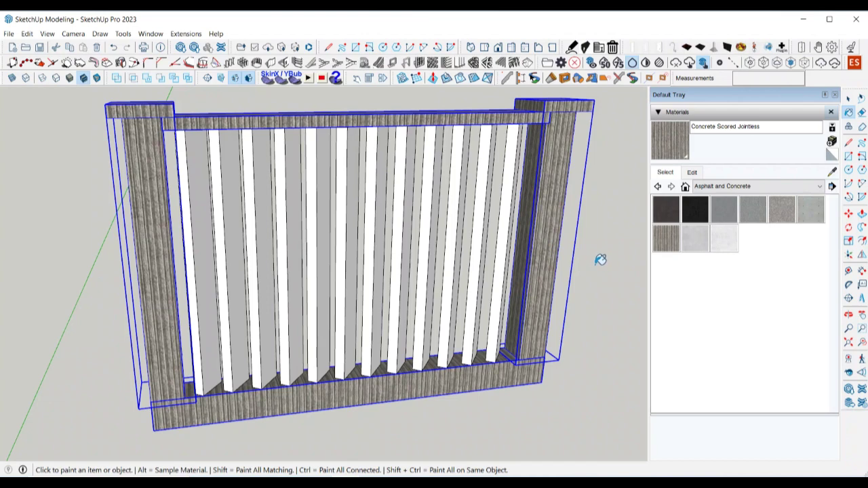
key(space)
click(633, 284)
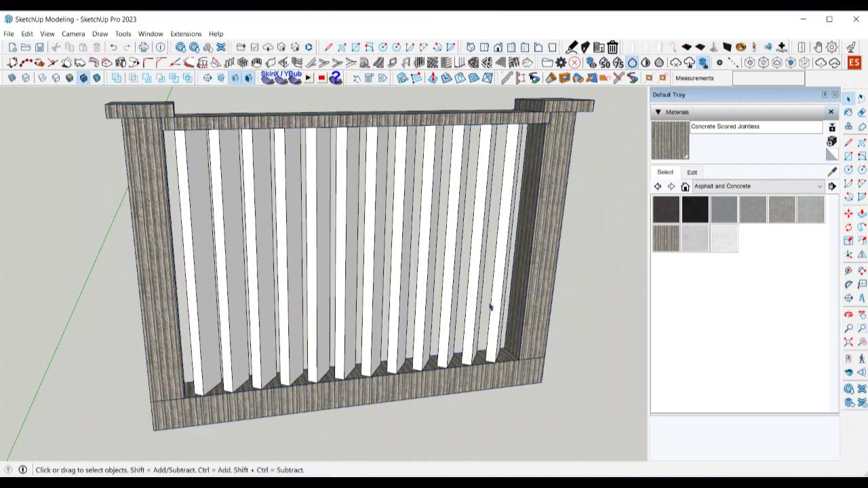
Paint all twelve slats with Wallpaper Thin Brown Stripes from the carpet, fabric and wallpaper materials, and close the materials tray.
ctrl+click(499, 318)
ctrl+click(474, 319)
ctrl+click(455, 313)
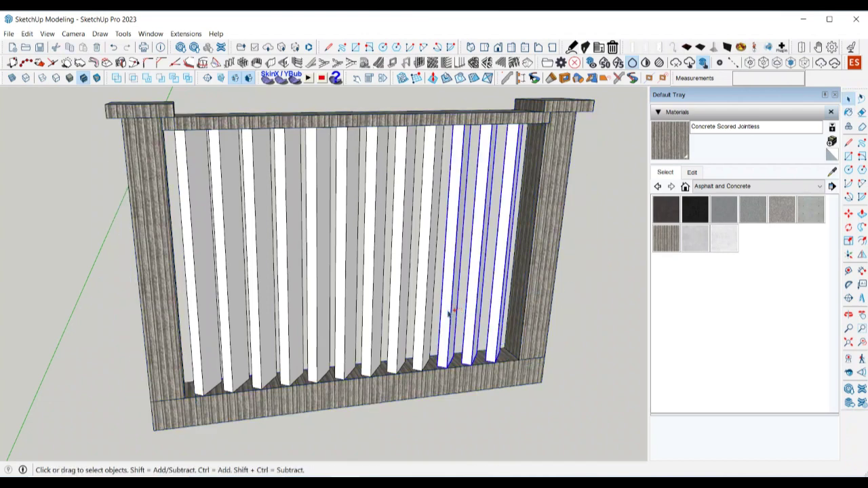
ctrl+click(422, 313)
ctrl+click(400, 311)
ctrl+click(374, 307)
ctrl+click(351, 307)
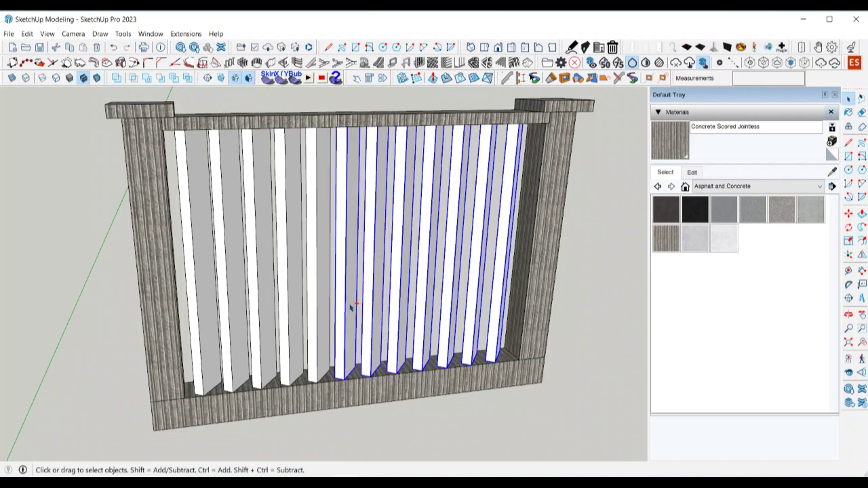
ctrl+click(318, 306)
ctrl+click(286, 309)
ctrl+click(263, 306)
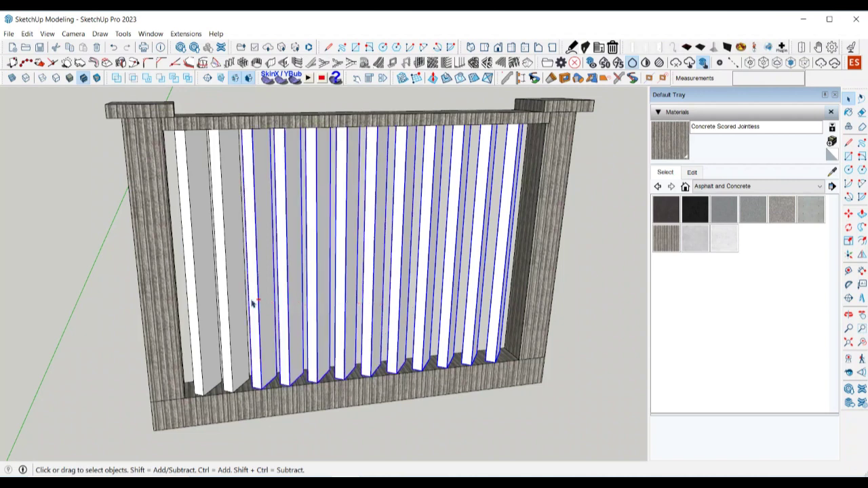
ctrl+click(245, 303)
ctrl+click(203, 289)
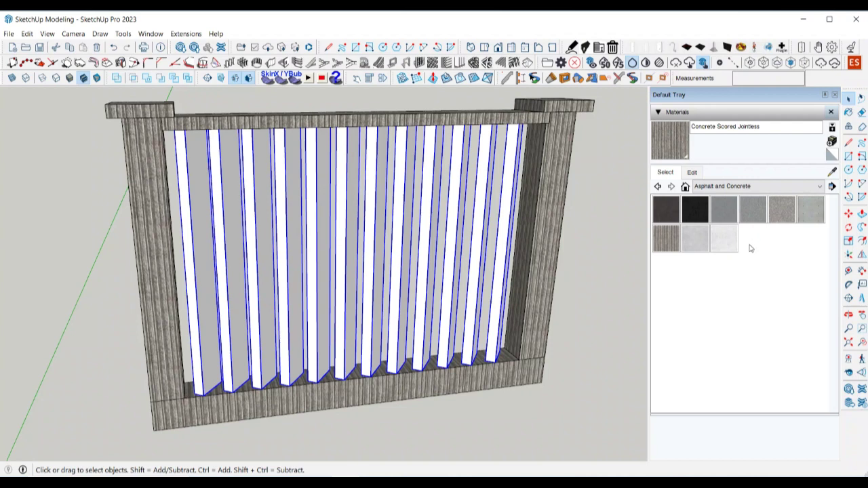
click(709, 187)
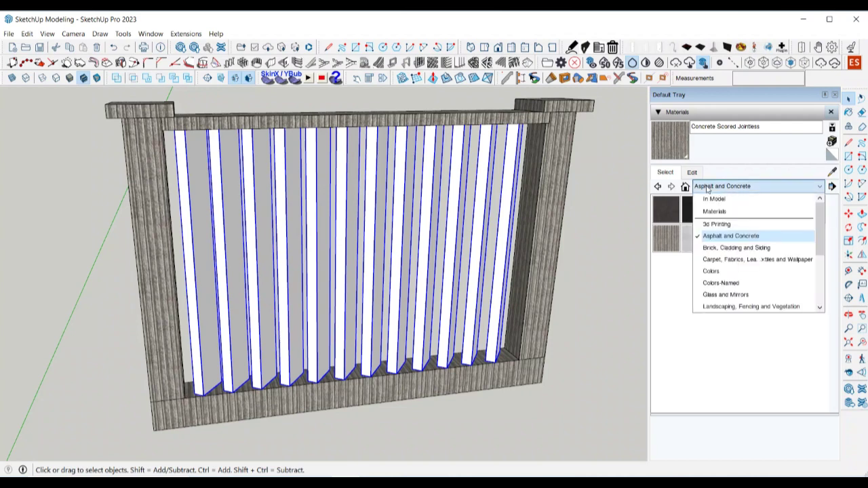
click(722, 260)
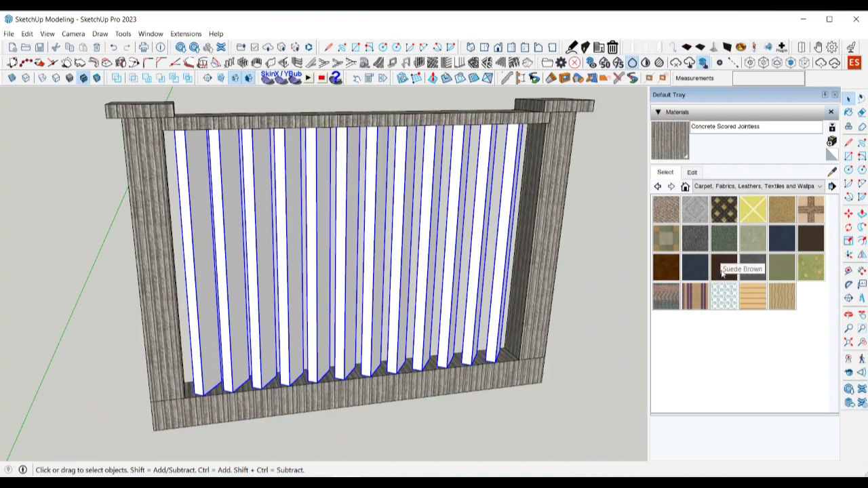
click(782, 296)
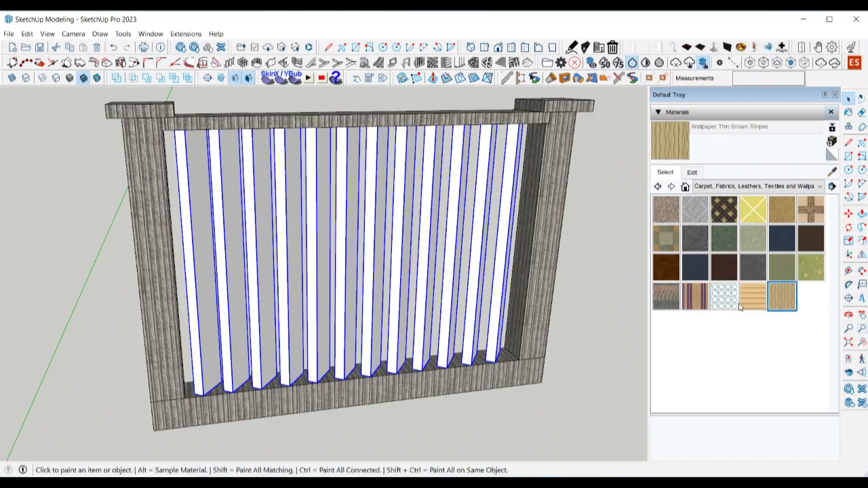
click(503, 297)
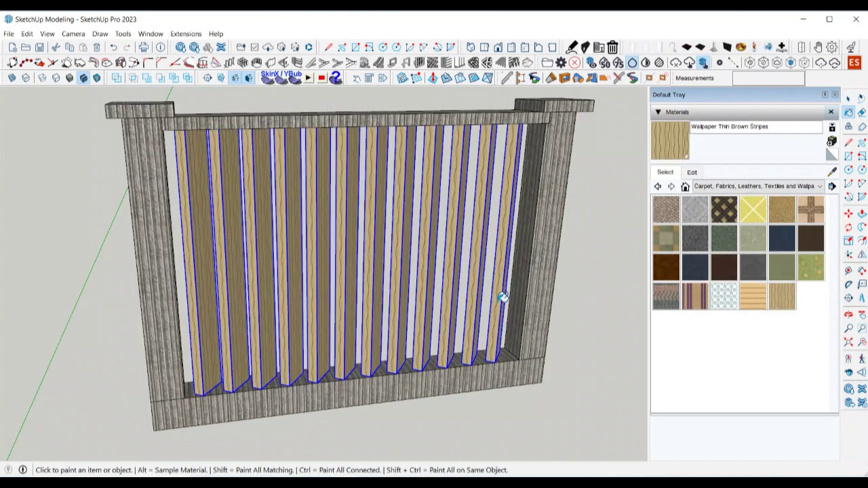
key(space)
click(588, 324)
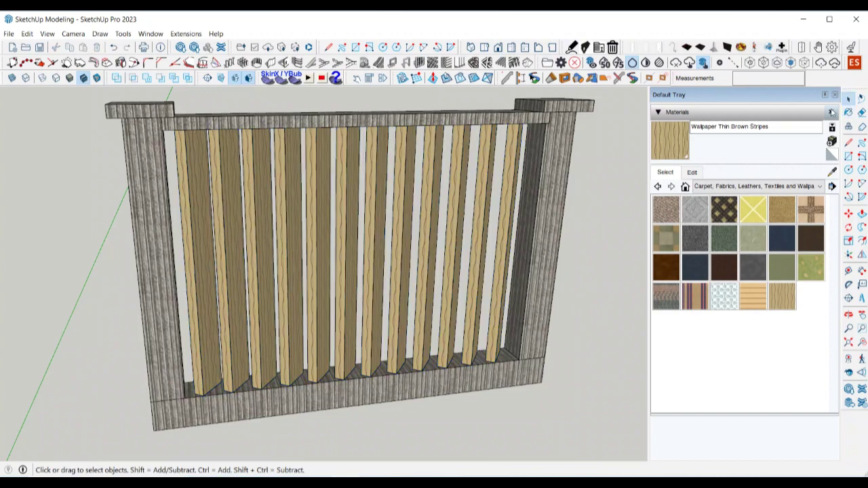
click(835, 95)
Copy the base beam, top rail, all slats and the post farther from the green axis 3700 mm along the red axis as a second panel.
scroll(638, 360, up, 2)
middle_drag(638, 360, 565, 368)
scroll(626, 346, down, 3)
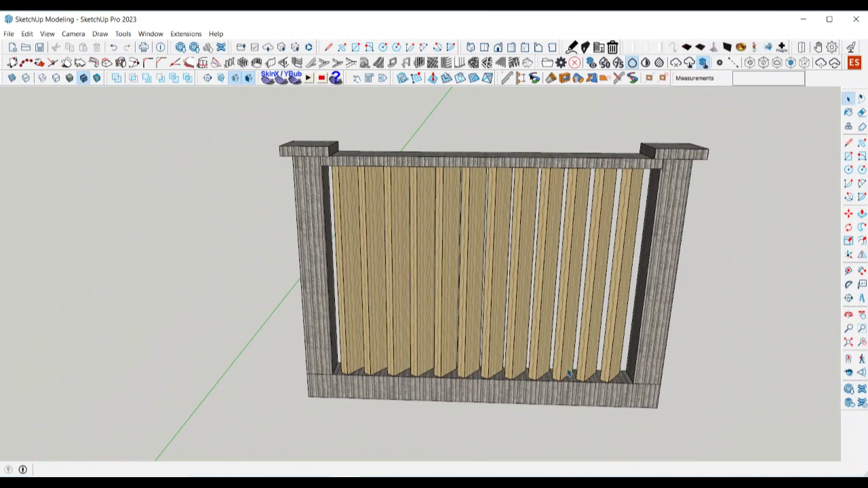
scroll(567, 373, down, 3)
scroll(561, 381, up, 2)
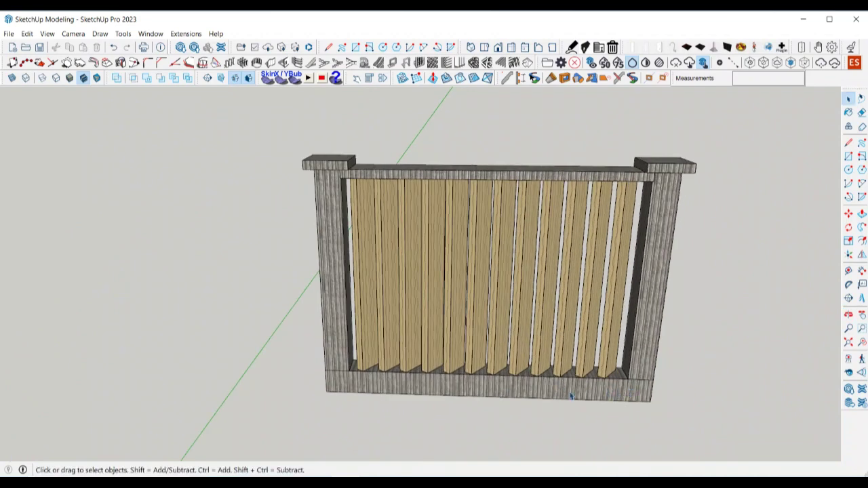
click(572, 396)
shift+click(646, 365)
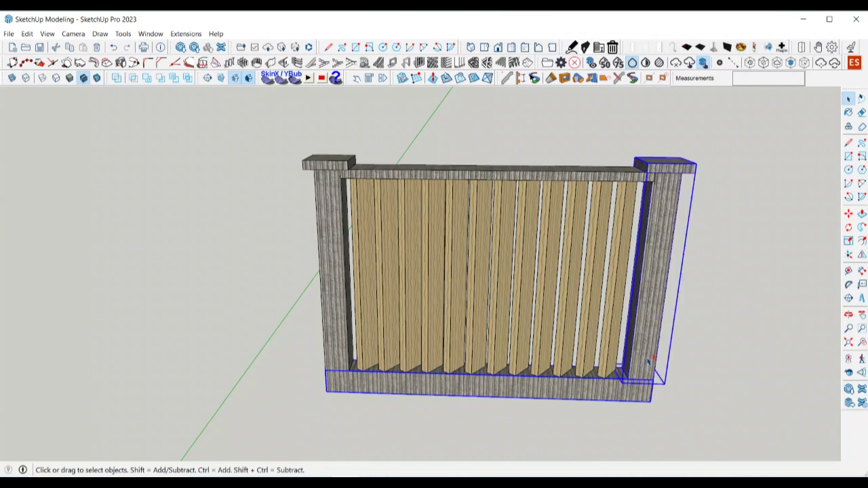
shift+click(618, 180)
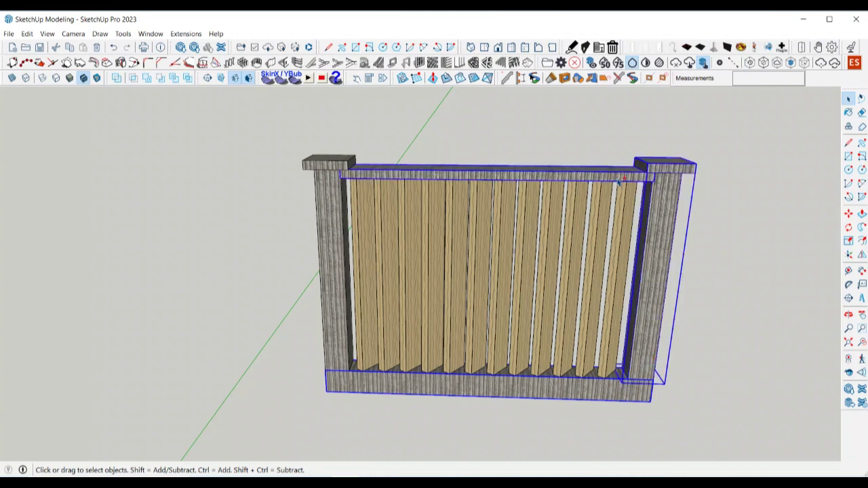
shift+click(621, 237)
shift+click(595, 246)
shift+click(562, 255)
shift+click(546, 260)
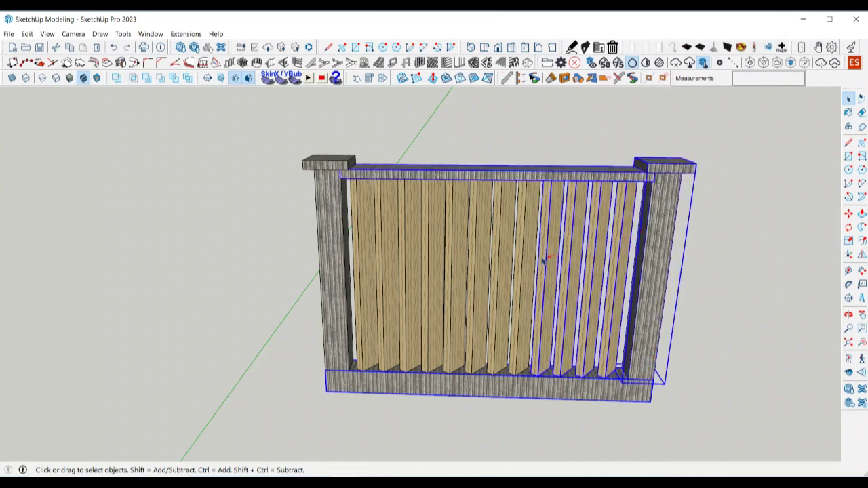
shift+click(526, 263)
shift+click(506, 266)
shift+click(478, 267)
shift+click(459, 269)
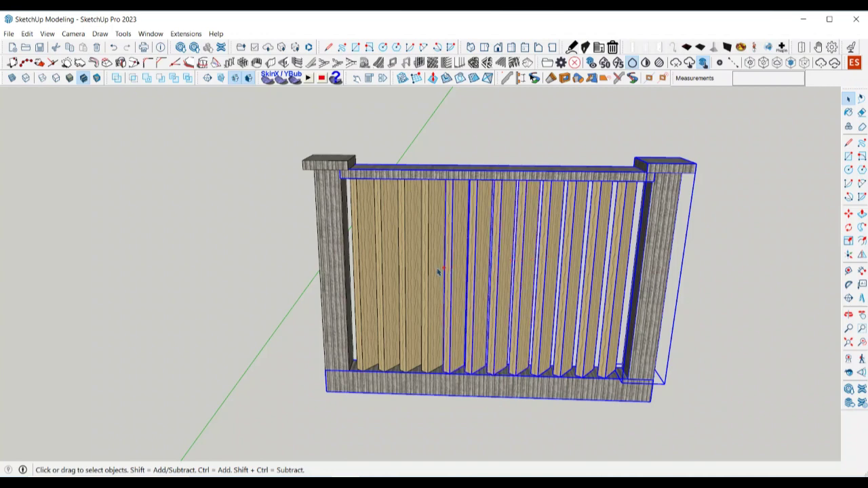
shift+click(434, 272)
shift+click(413, 274)
shift+click(392, 276)
shift+click(371, 277)
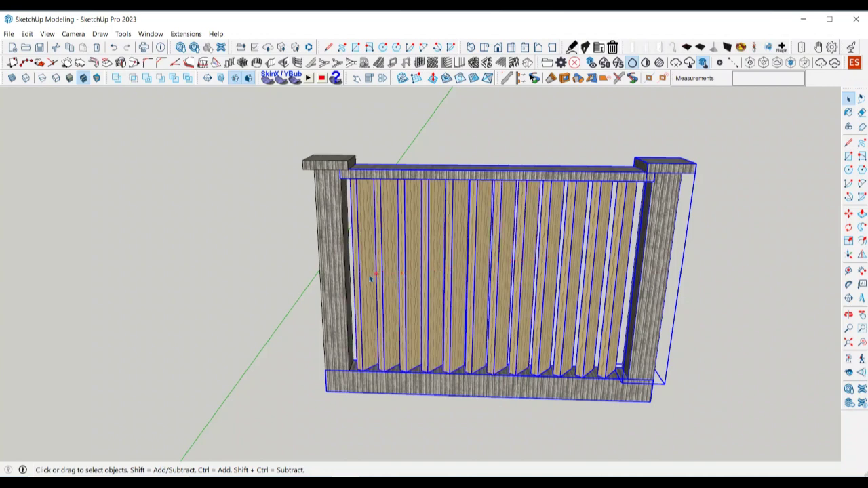
key(m)
key(ctrl)
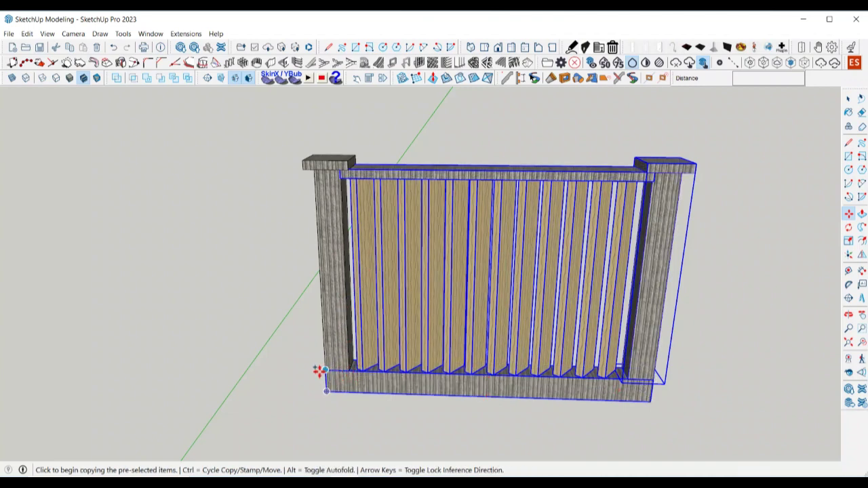
click(325, 369)
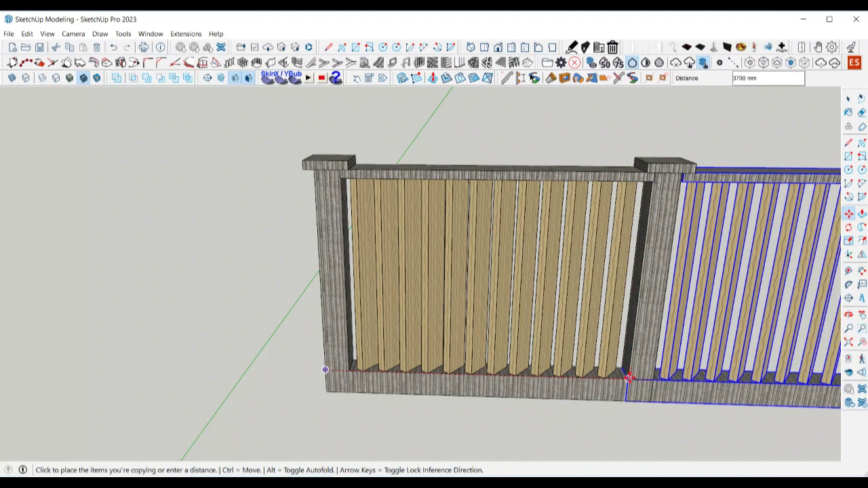
click(627, 379)
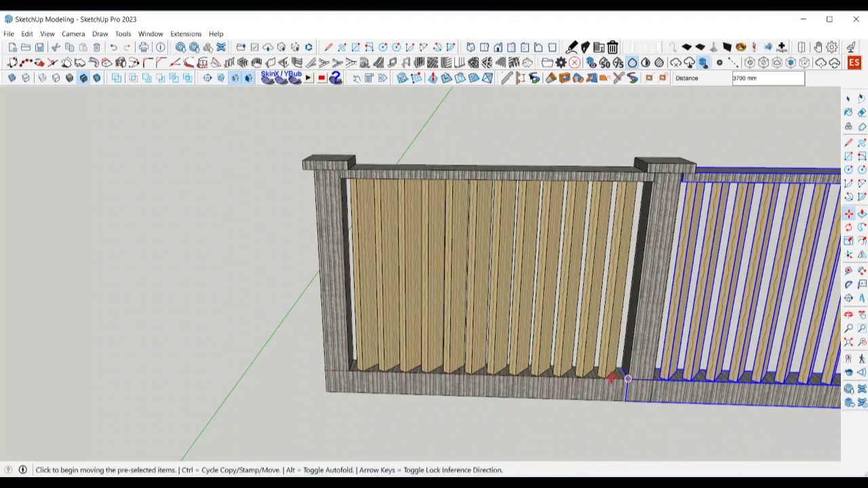
Copy the selected second panel with its post 3700 mm along the red axis as a third panel.
scroll(614, 380, down, 2)
scroll(597, 400, down, 3)
scroll(587, 397, up, 2)
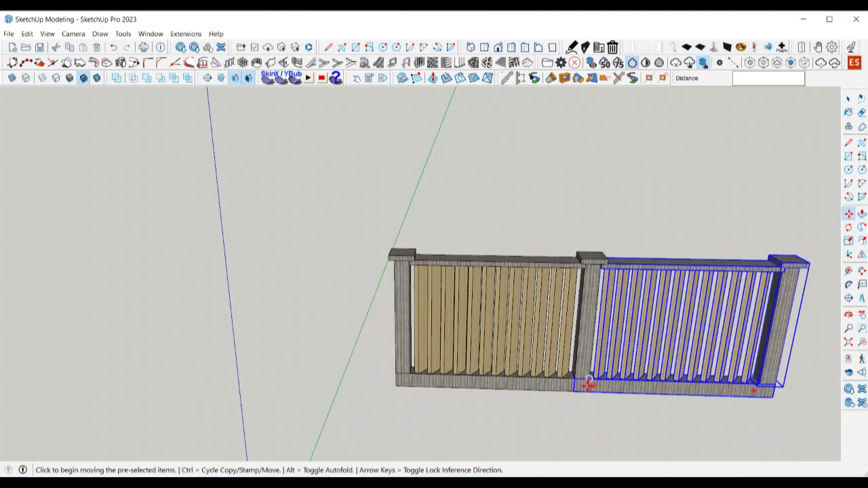
key(ctrl)
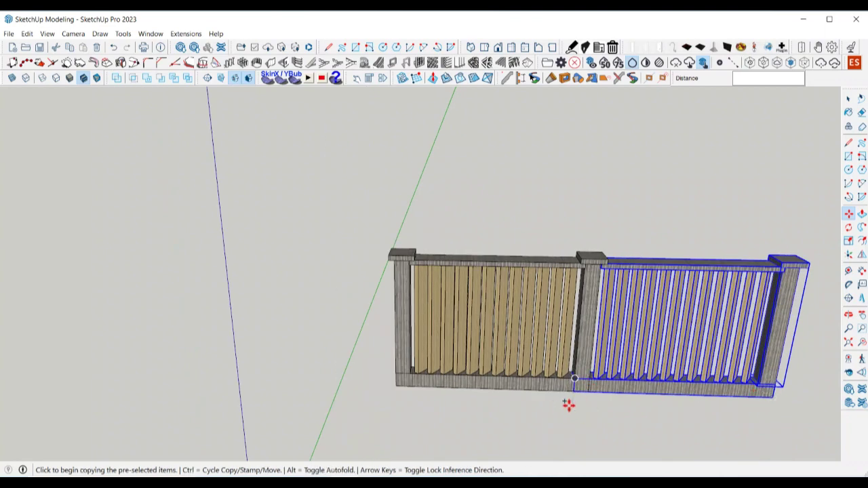
scroll(570, 401, up, 2)
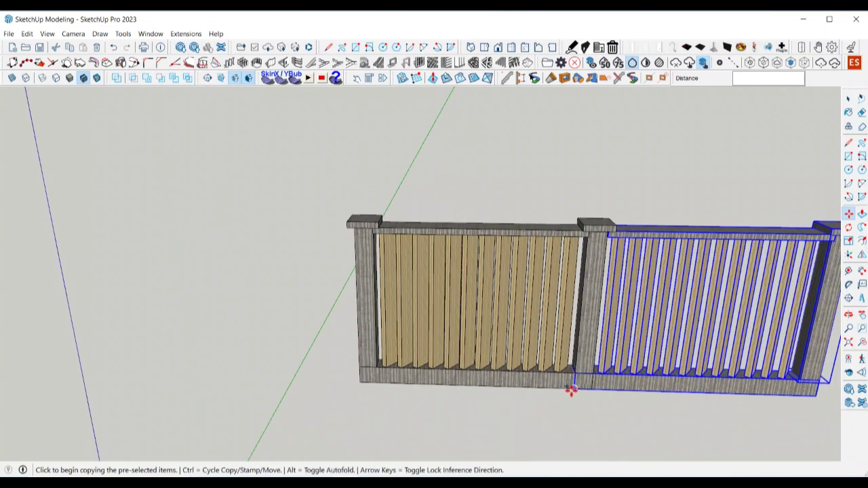
click(575, 390)
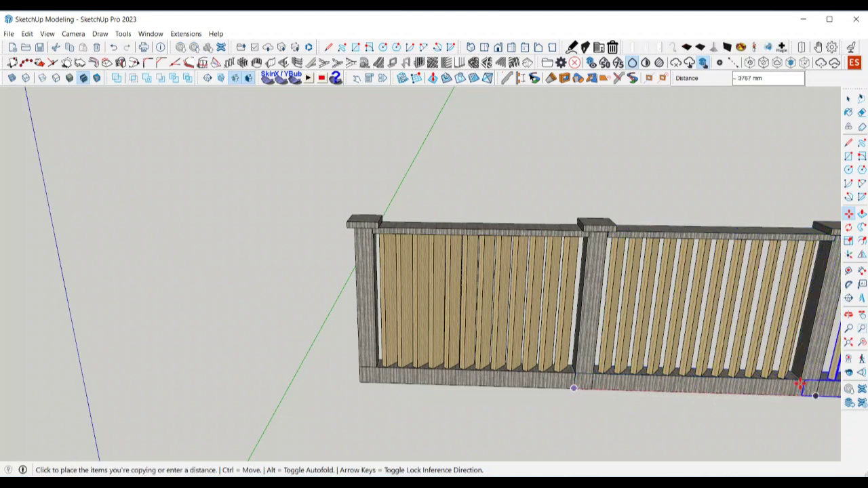
scroll(800, 397, up, 1)
middle_drag(800, 397, 735, 397)
scroll(370, 360, down, 6)
scroll(539, 373, up, 8)
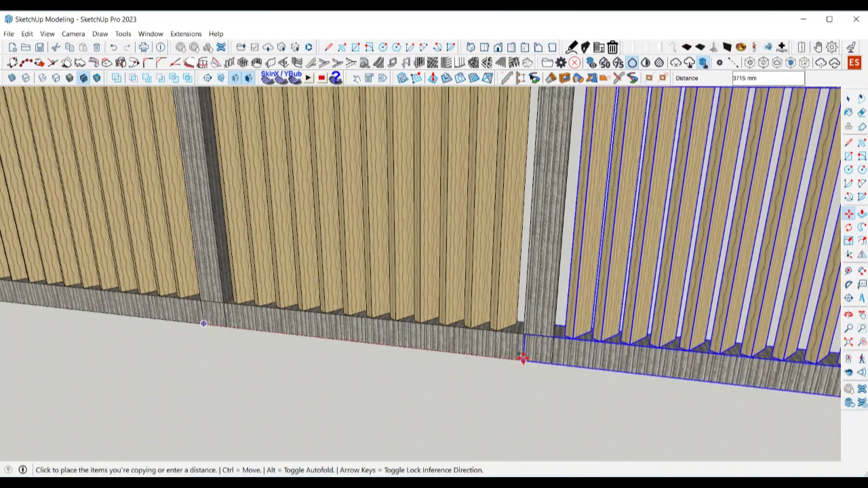
scroll(522, 358, up, 5)
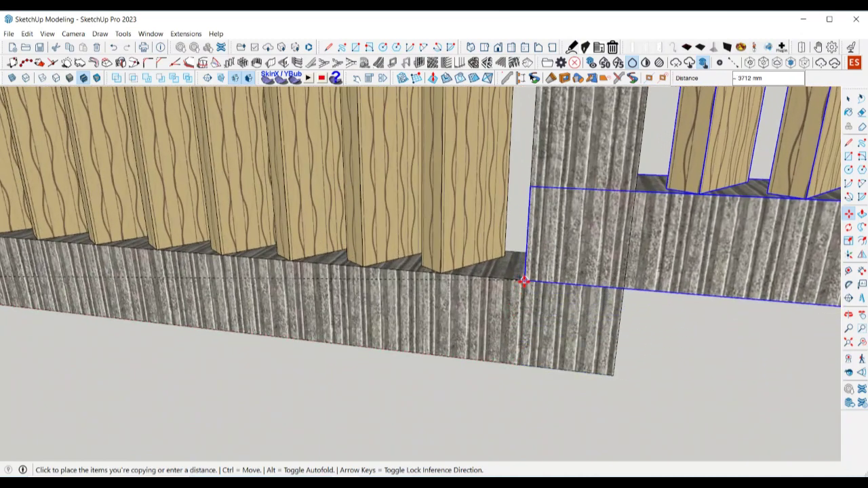
click(521, 367)
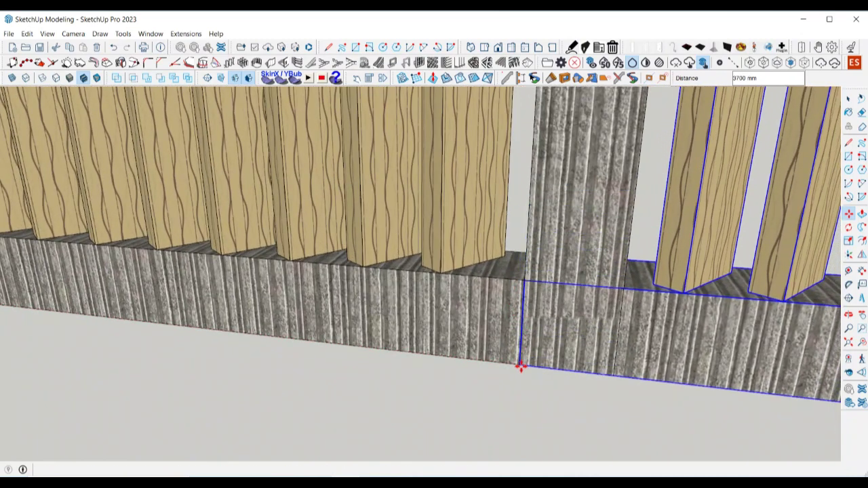
scroll(516, 386, down, 10)
key(space)
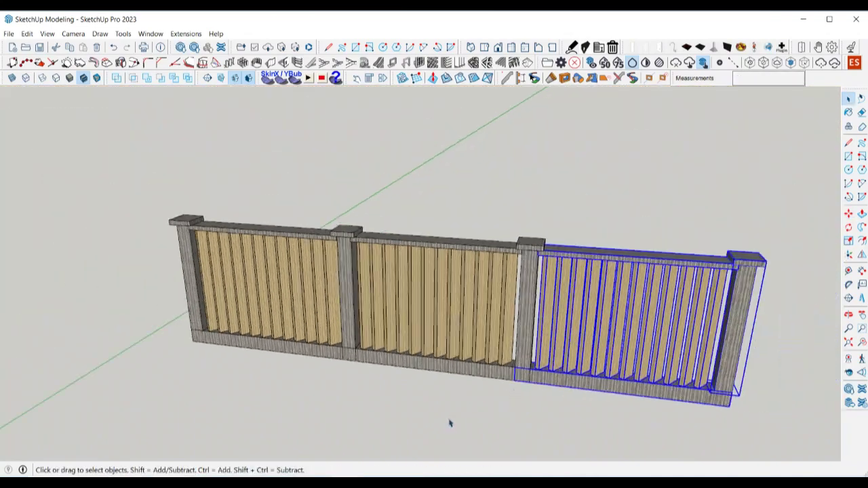
Open the third panel's base beam group, push its overlapping end face back 300 mm to the second beam's end, and leave the group.
scroll(343, 385, up, 3)
middle_drag(480, 411, 536, 411)
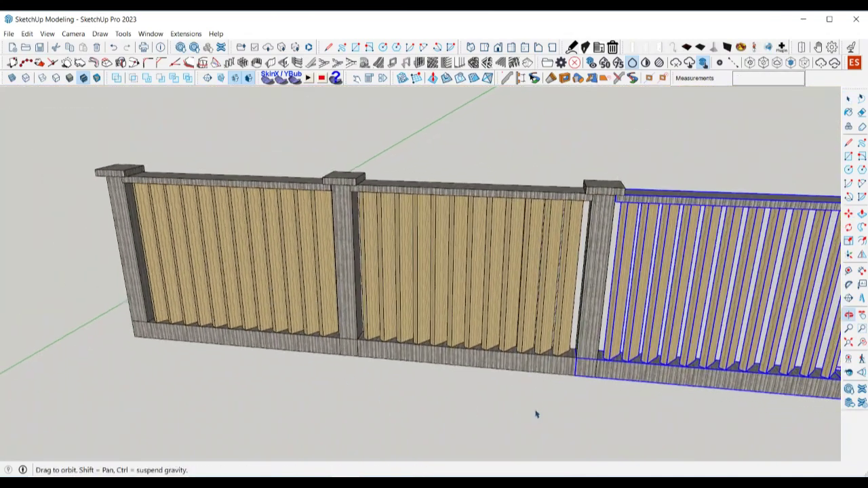
double_click(611, 367)
scroll(570, 376, up, 6)
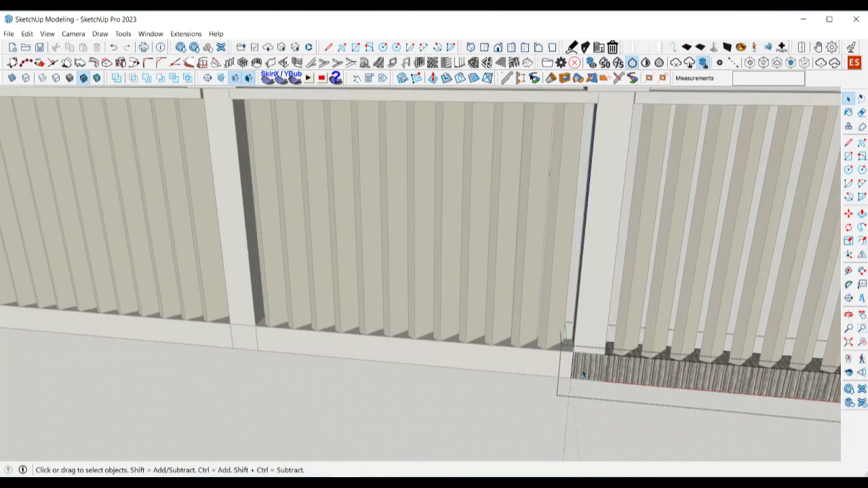
middle_drag(531, 382, 587, 343)
key(p)
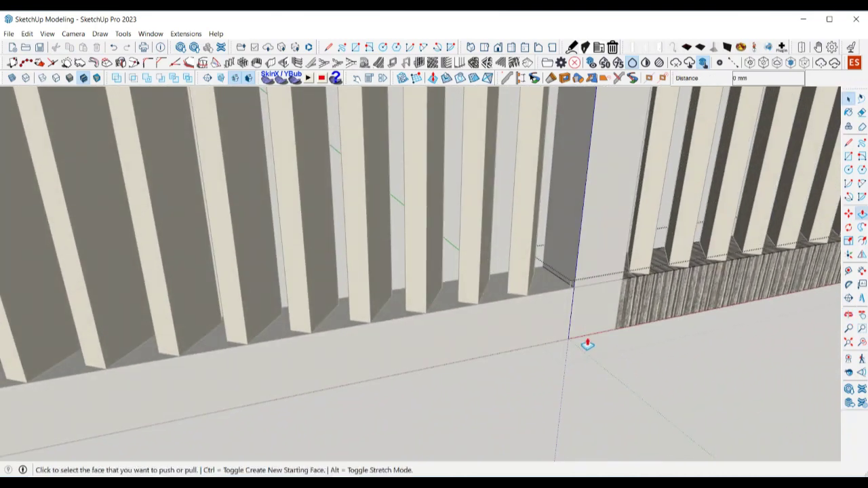
click(565, 318)
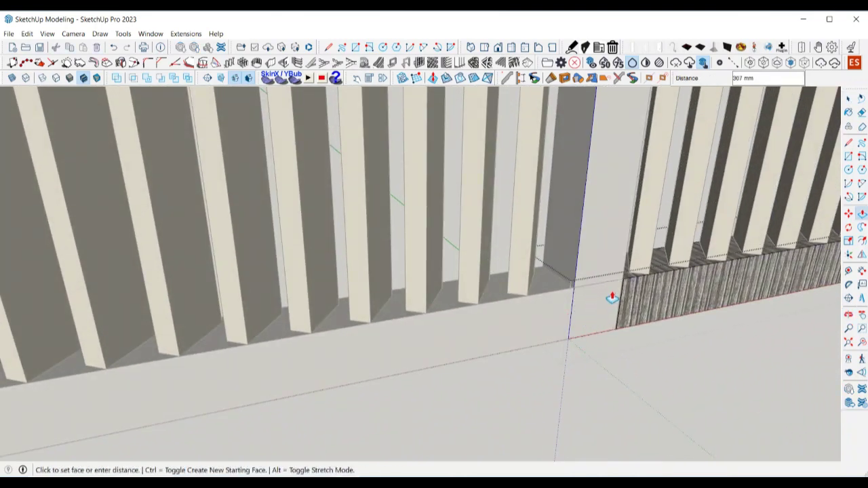
click(621, 281)
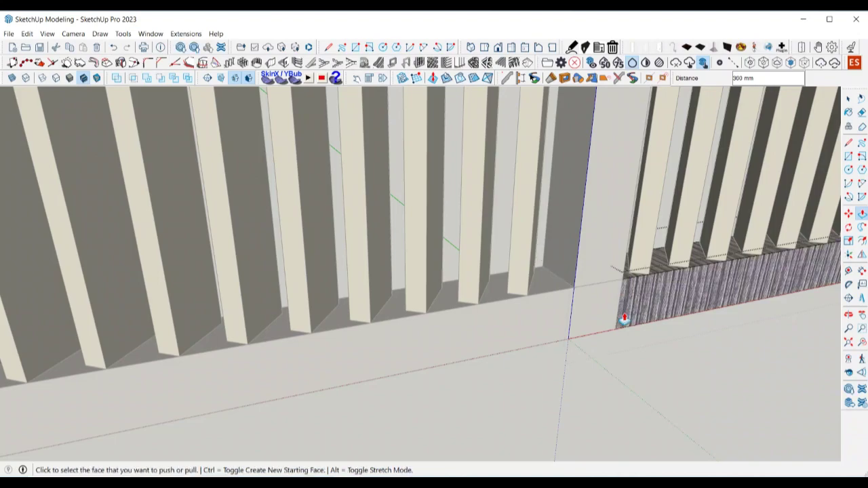
key(space)
scroll(614, 372, down, 2)
click(615, 376)
scroll(618, 380, down, 6)
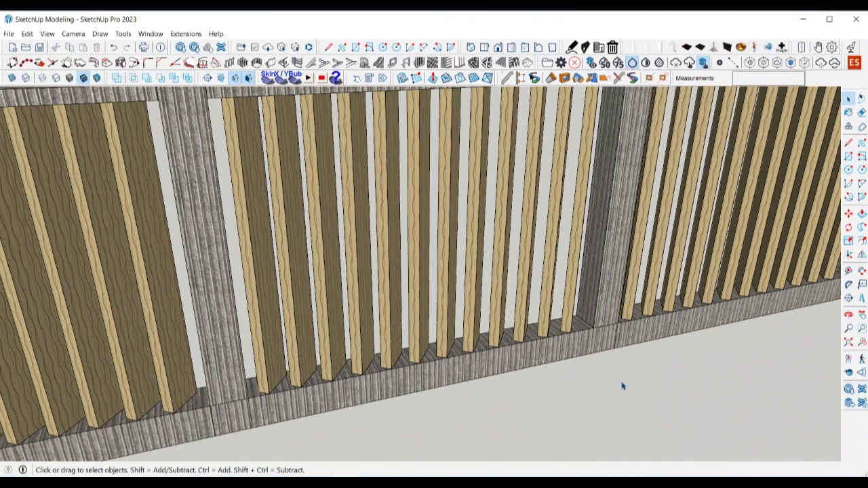
Open the second panel's base beam group, push its overlapping end face back to the end of the first beam, and leave the group.
scroll(475, 358, up, 2)
scroll(475, 358, up, 5)
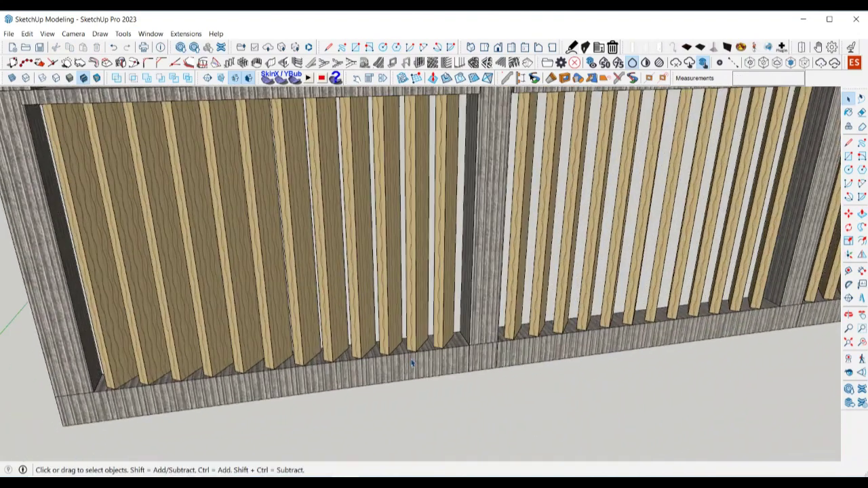
double_click(533, 352)
scroll(488, 360, up, 1)
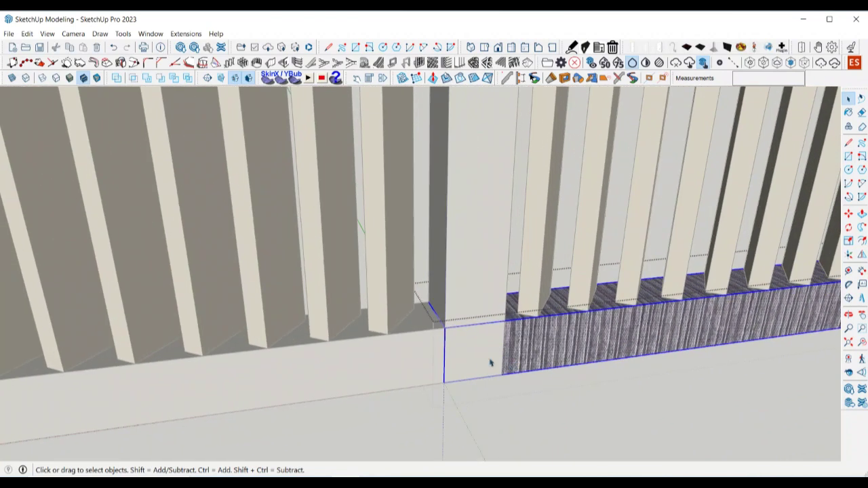
key(p)
click(445, 366)
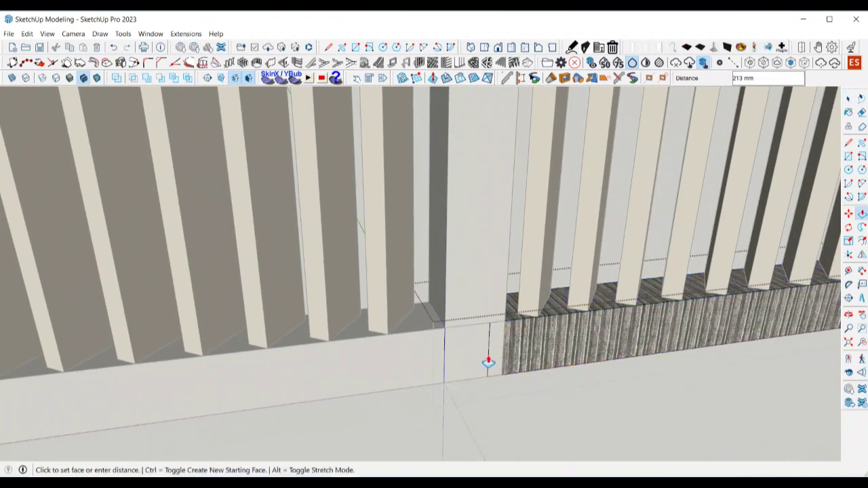
click(502, 323)
key(space)
click(529, 407)
scroll(529, 407, down, 5)
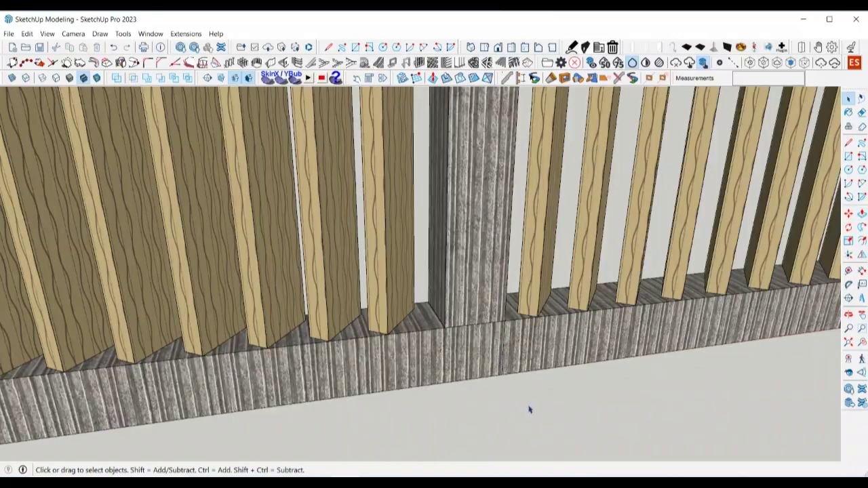